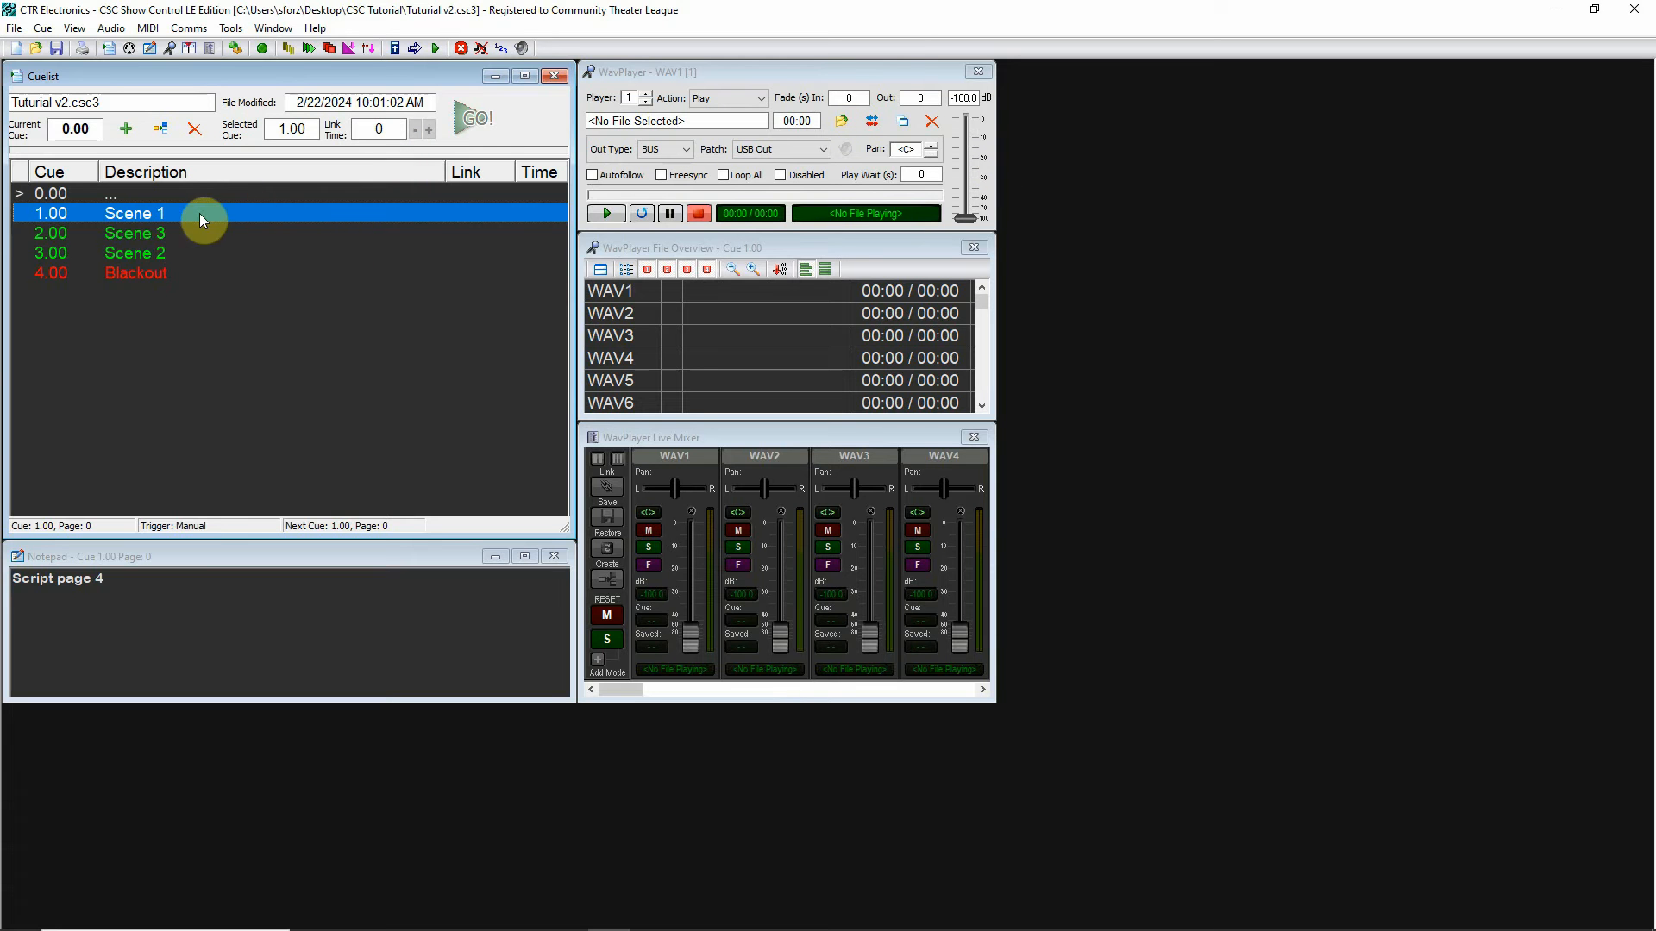
# - Switch the cue list to its expanded view and select the Scene 1 cue
pyautogui.click(154, 234)
pyautogui.click(164, 216)
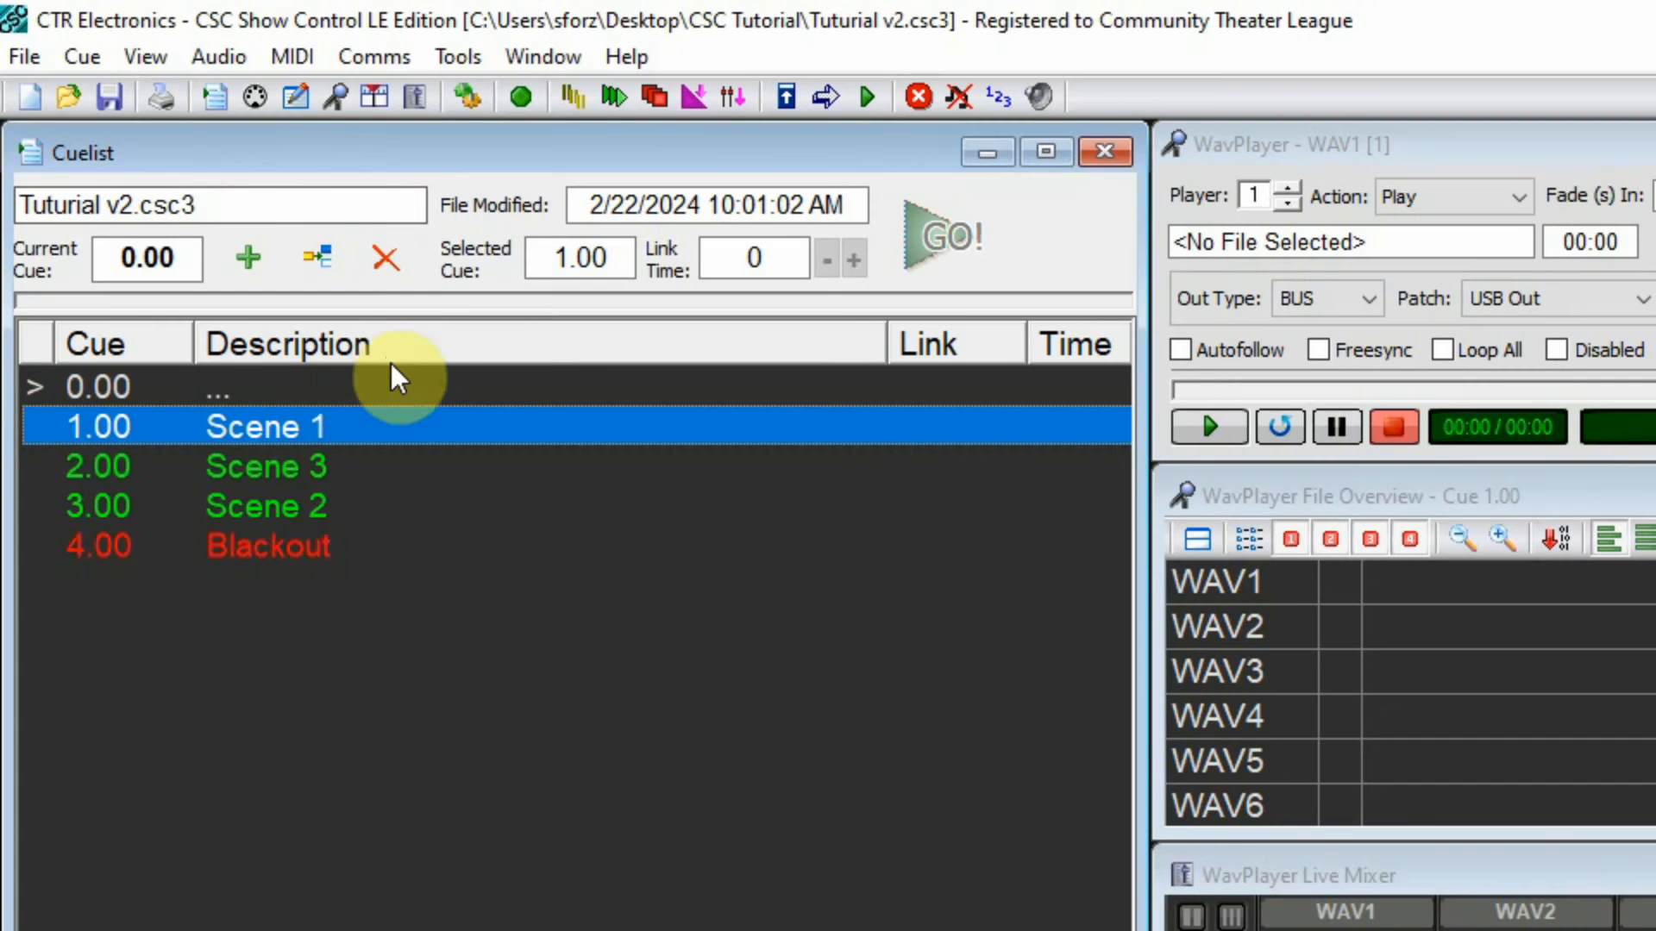
pyautogui.click(455, 347)
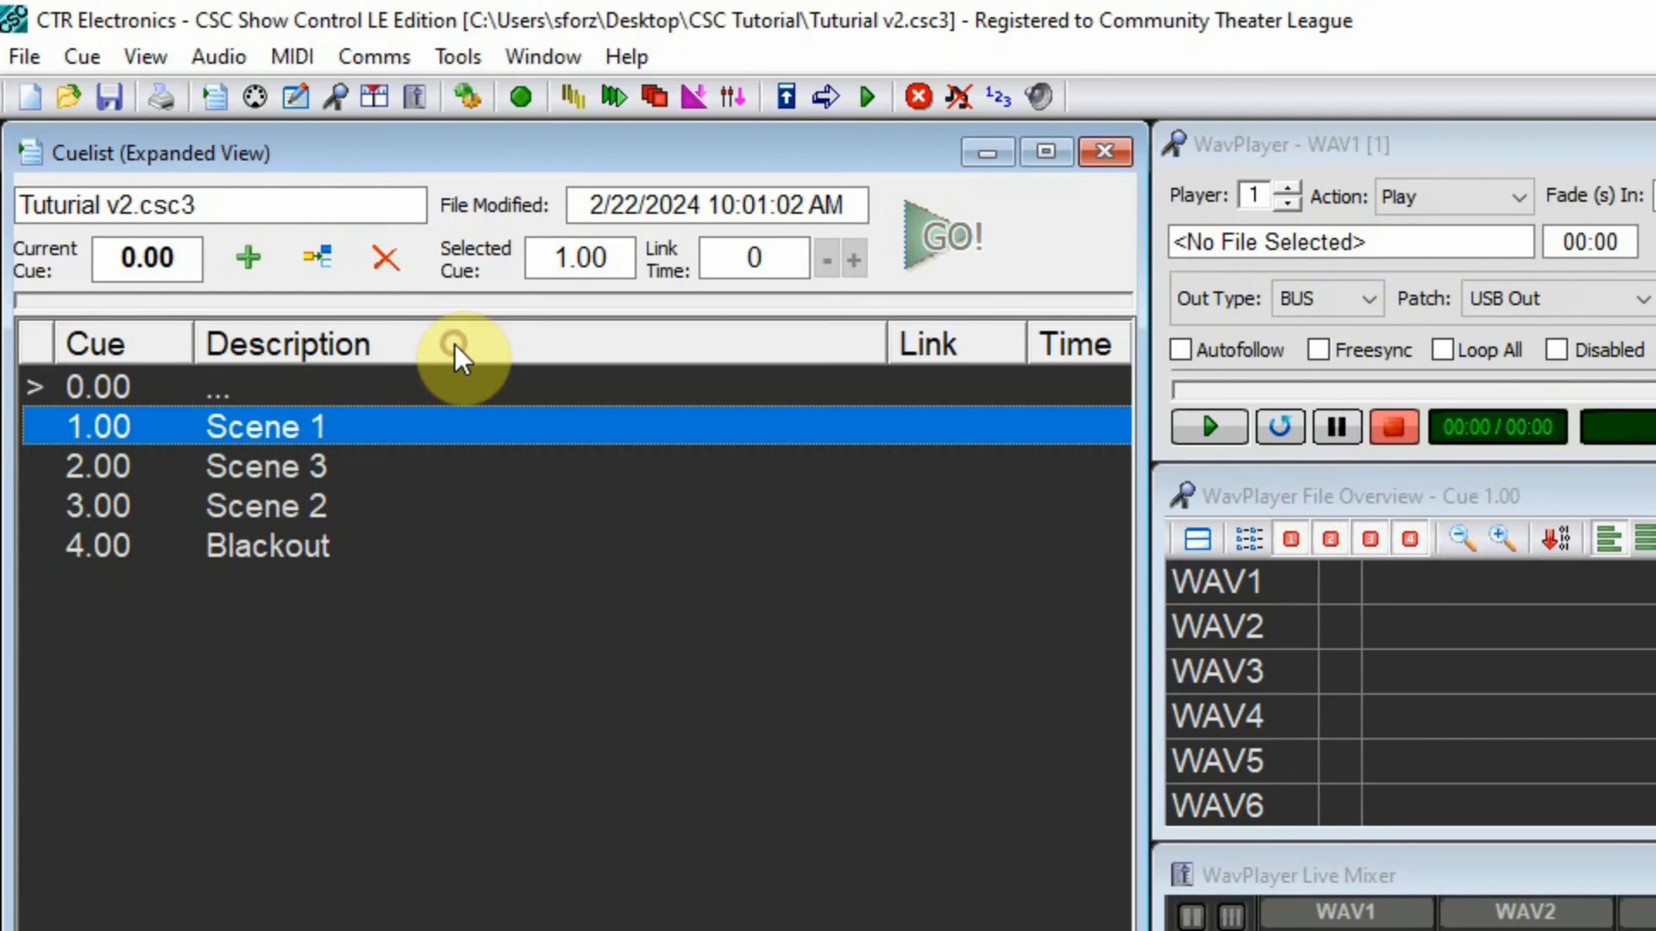
pyautogui.click(328, 457)
pyautogui.click(348, 422)
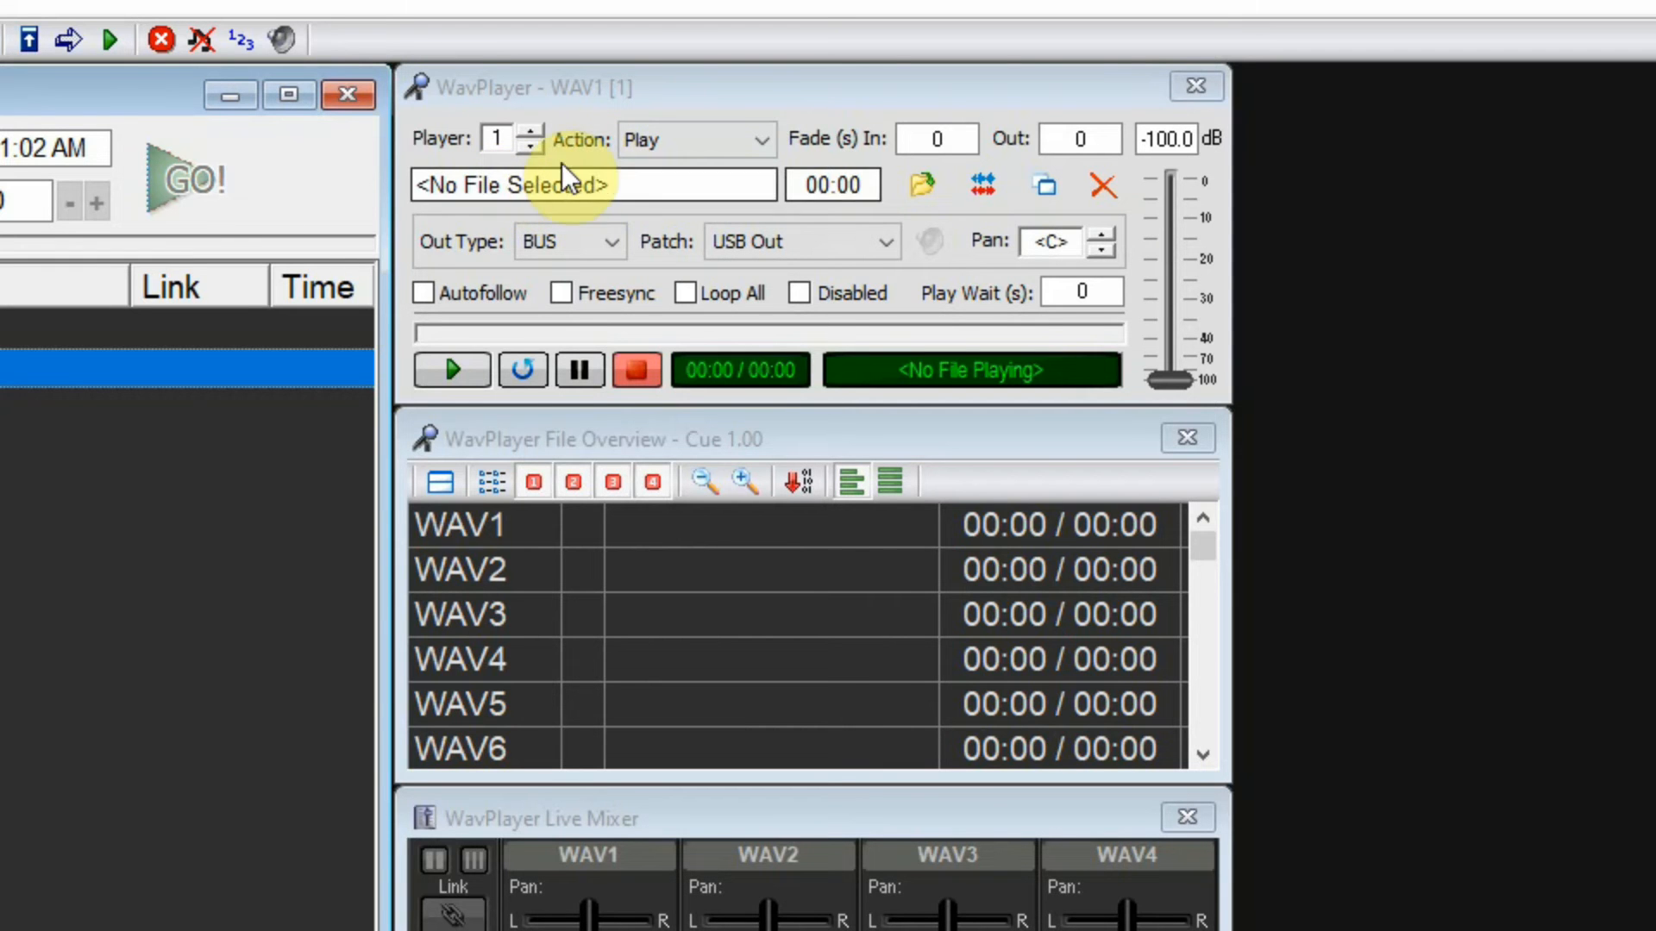
# - Load the audio file Happy.wav from the CSC Tutorial folder into player 1 of the Scene 1 cue
pyautogui.click(924, 183)
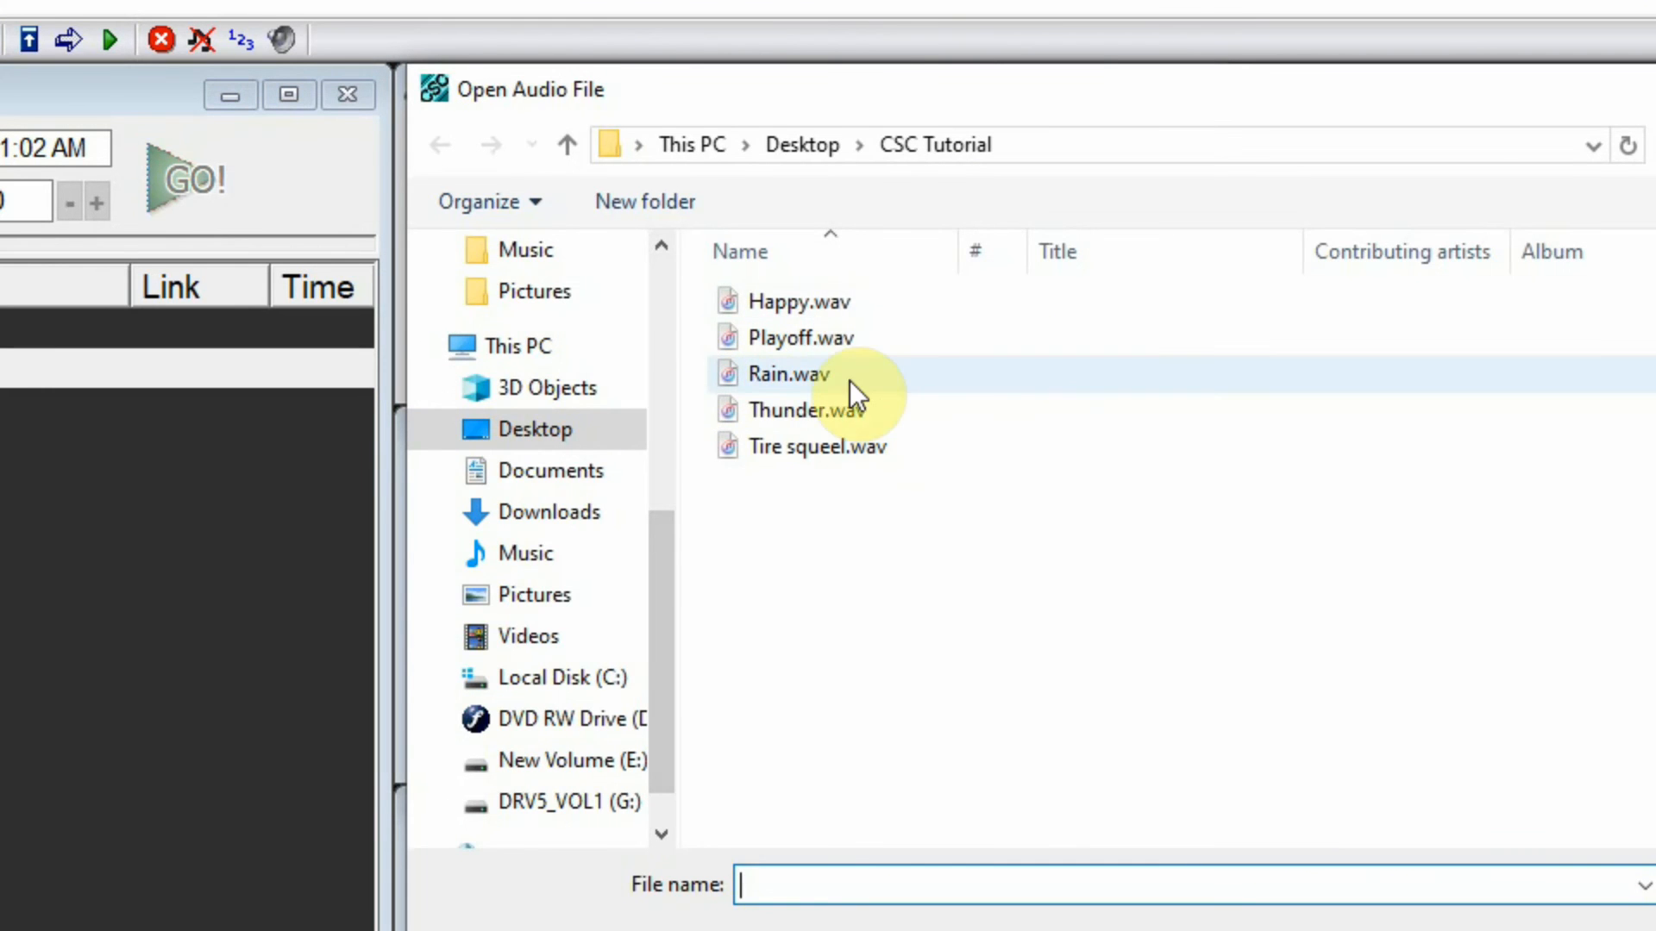
pyautogui.click(789, 341)
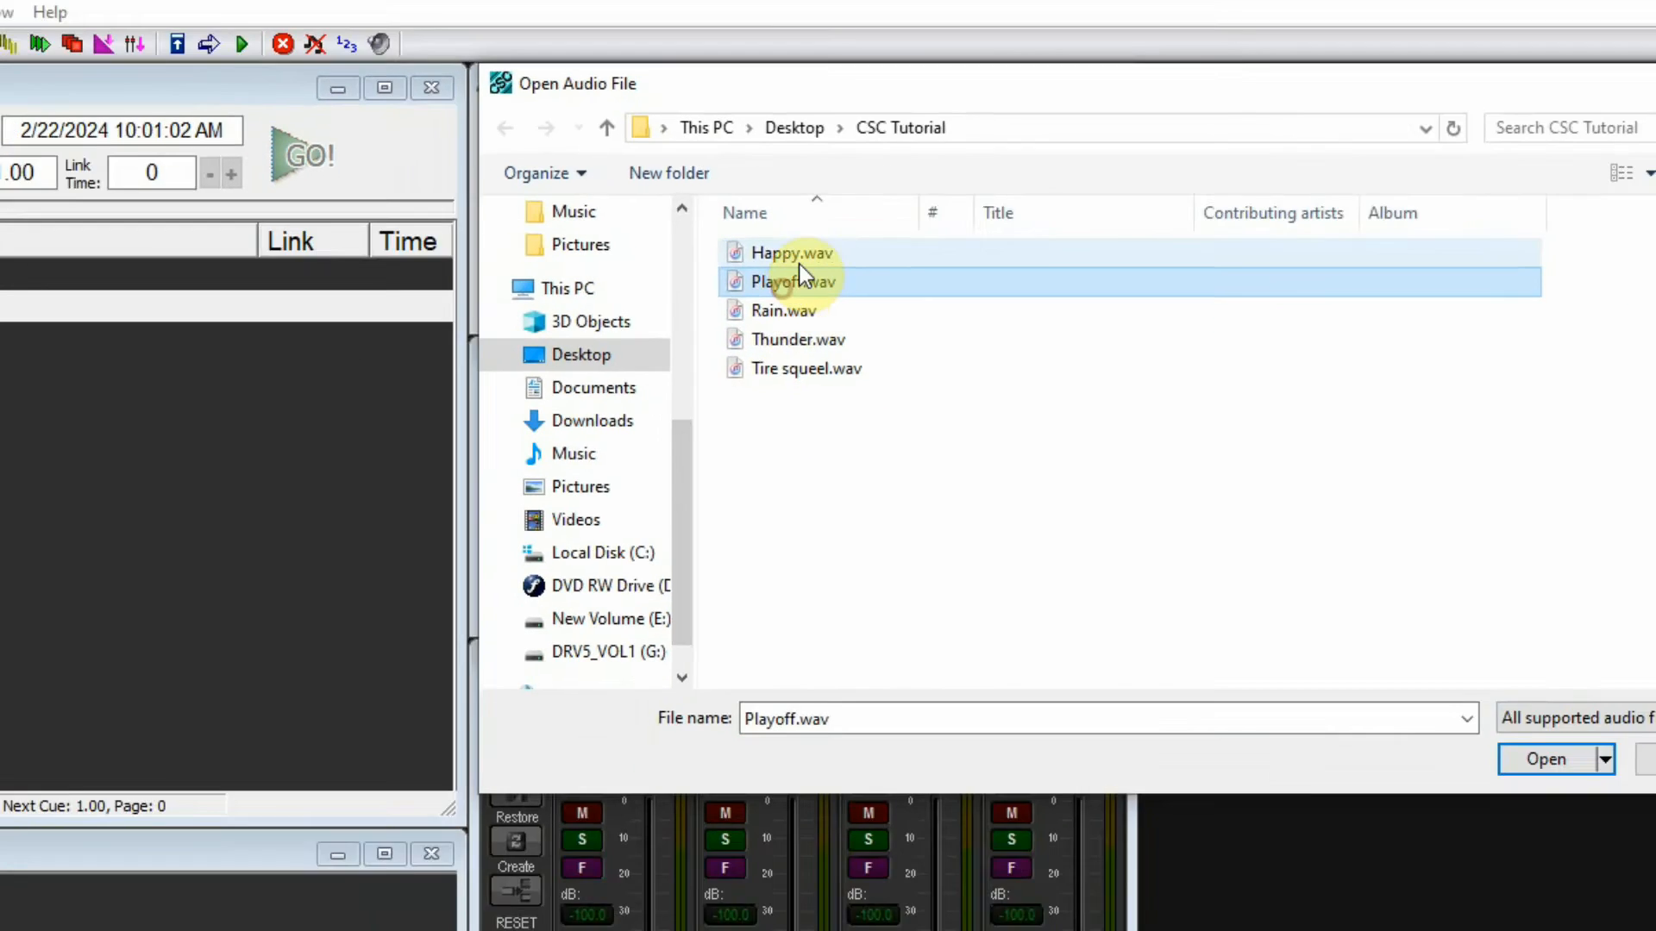
pyautogui.click(792, 253)
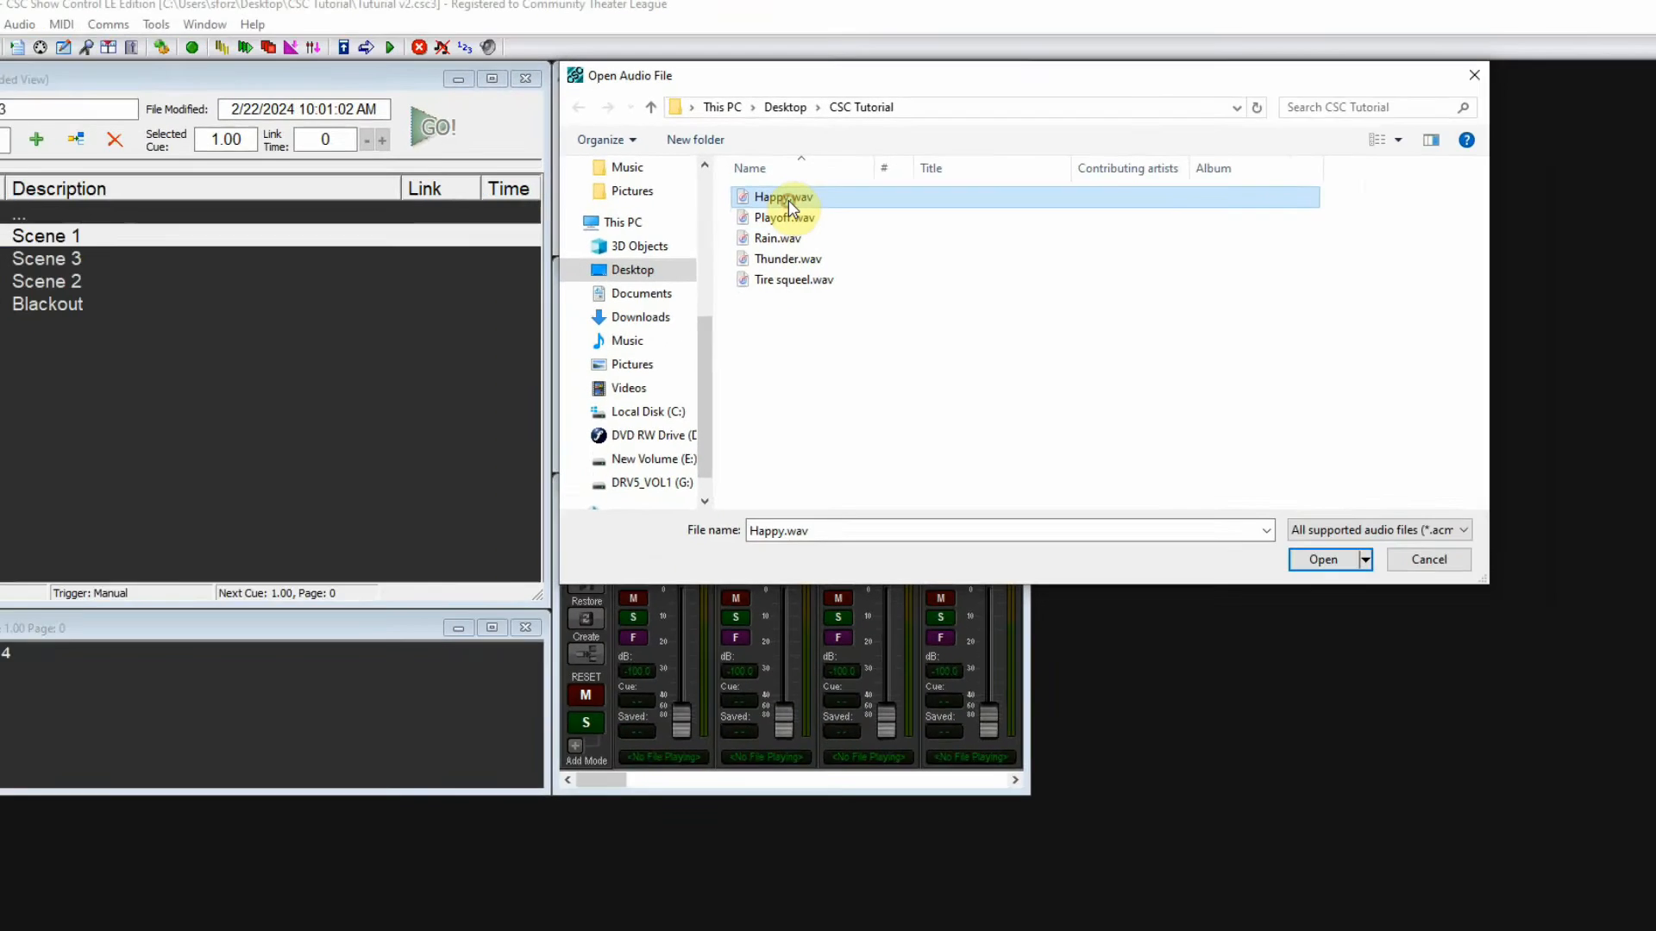
pyautogui.click(1543, 759)
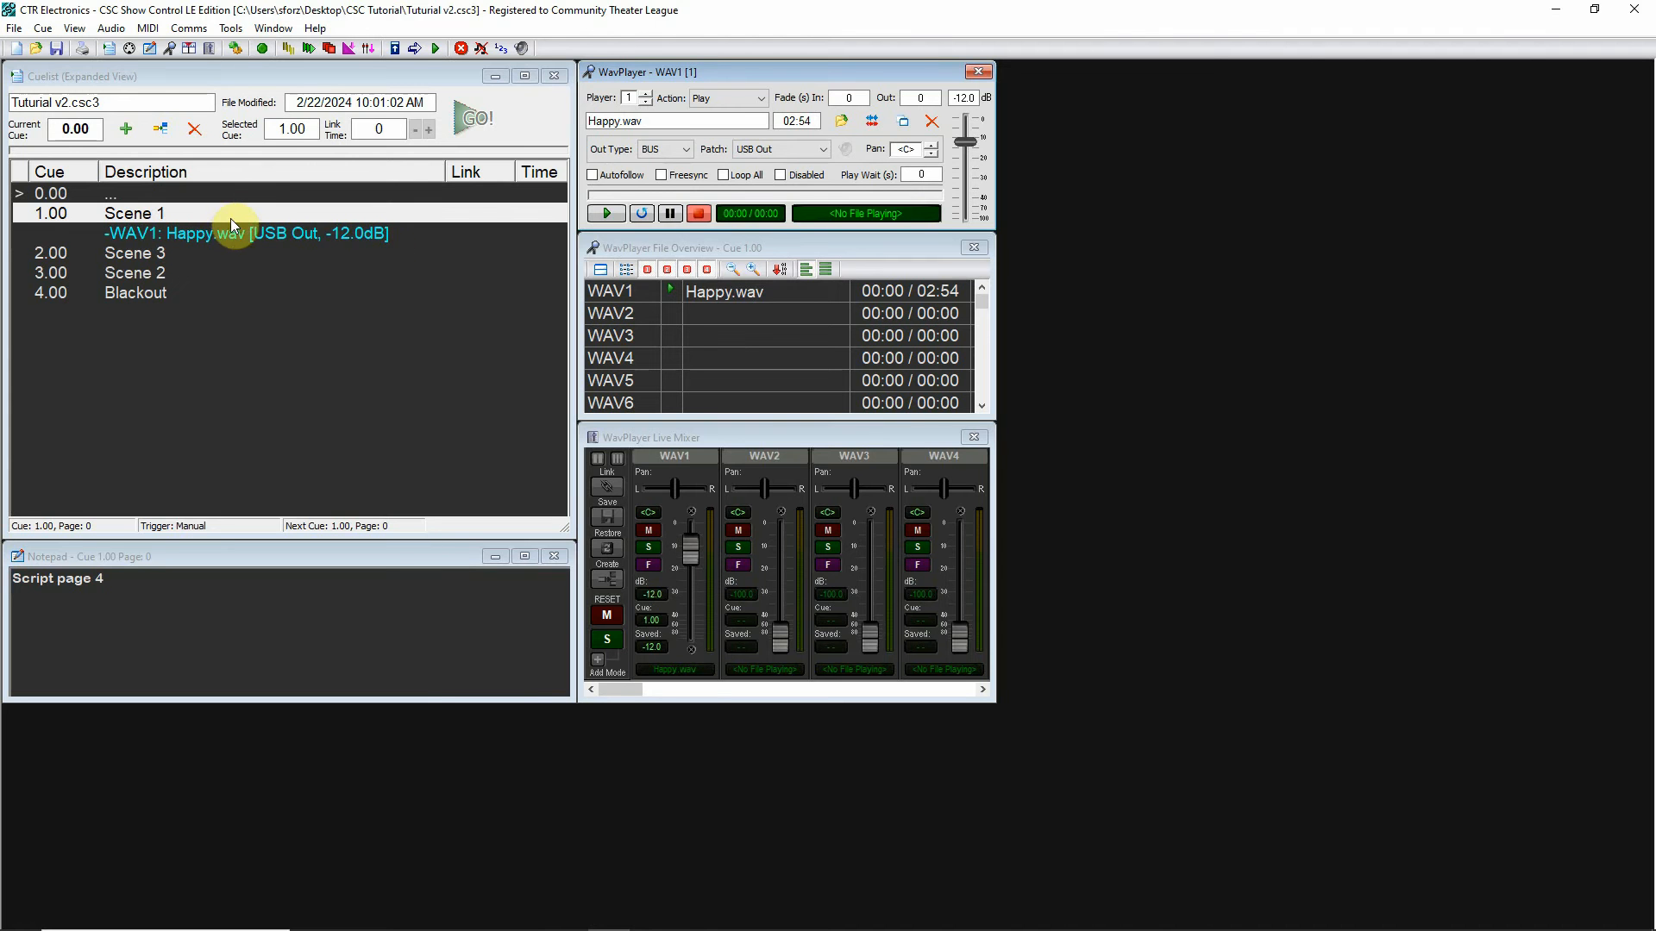
# - Collapse and re-expand the cue list, and select the WAV1 Happy.wav entry under Scene 1
pyautogui.click(233, 169)
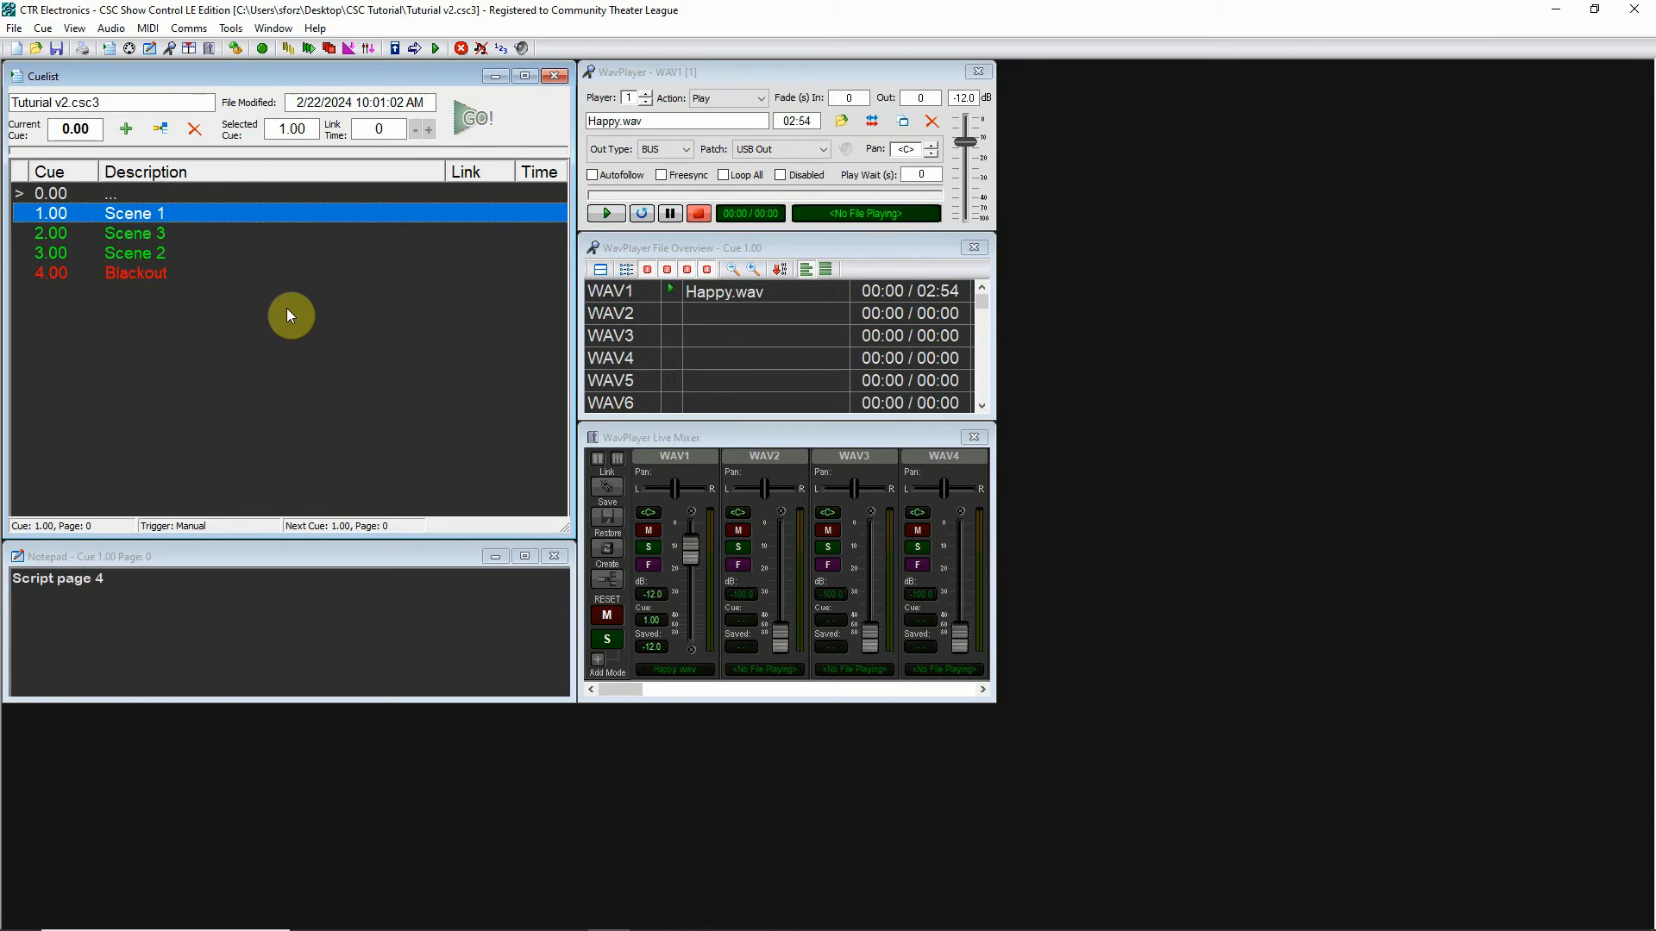
pyautogui.click(207, 173)
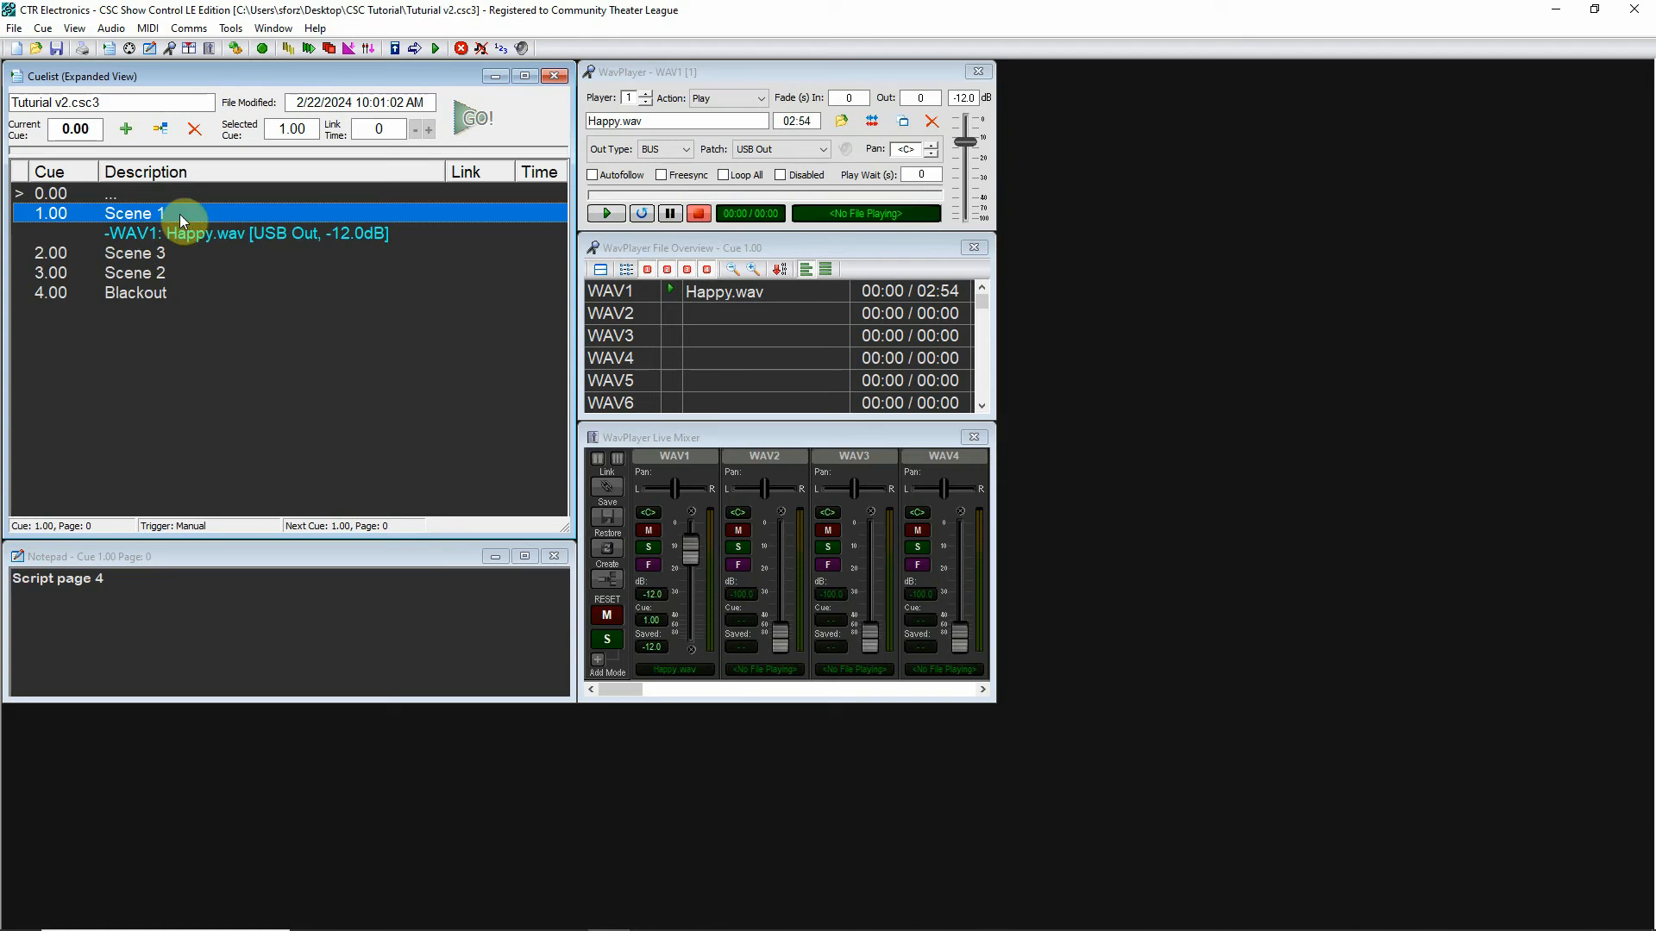
pyautogui.click(252, 238)
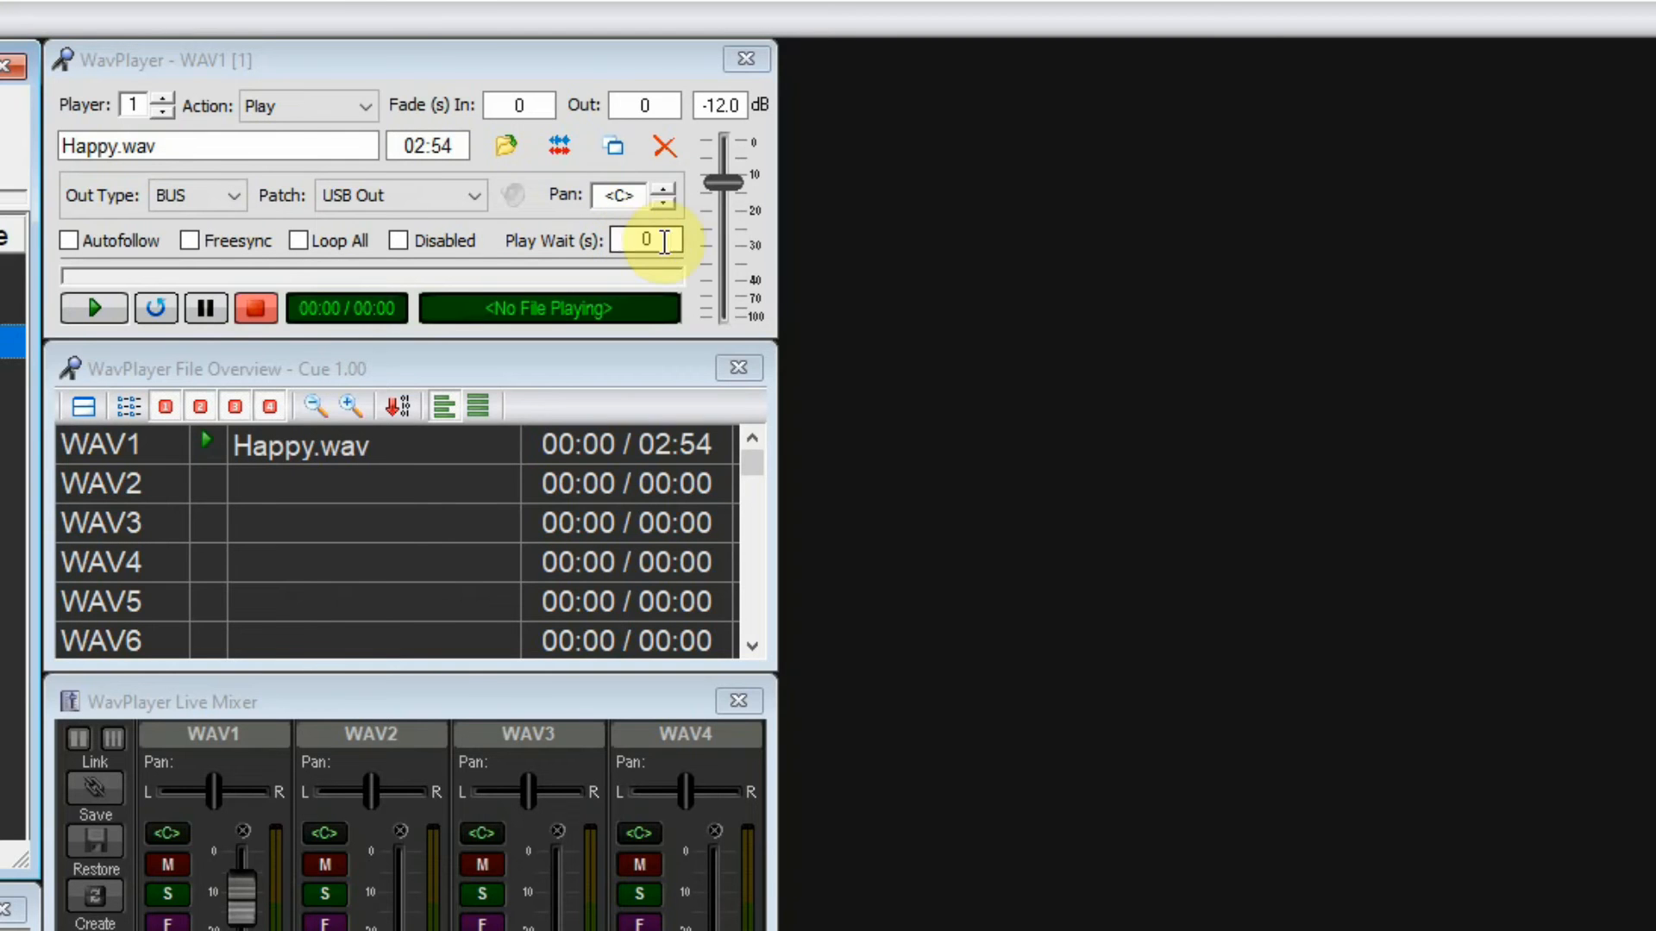
# - Review the Bus and Mono routing choices for WAV1, and set its output type to Multi with <No Group>
pyautogui.click(234, 195)
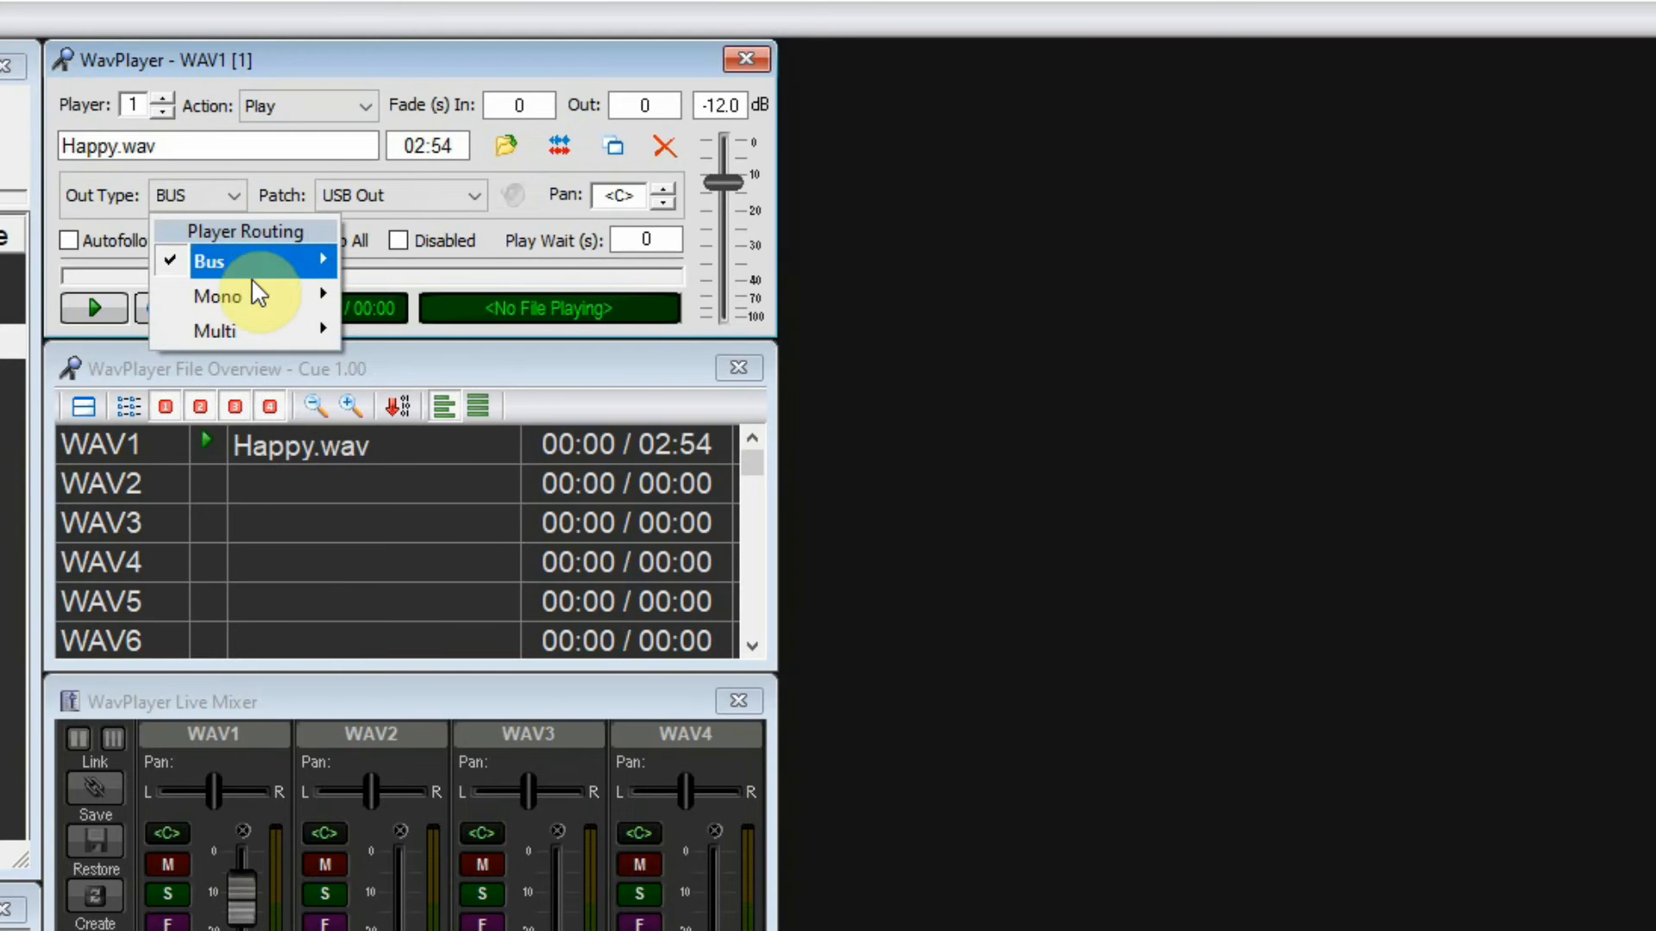
pyautogui.moveTo(261, 260)
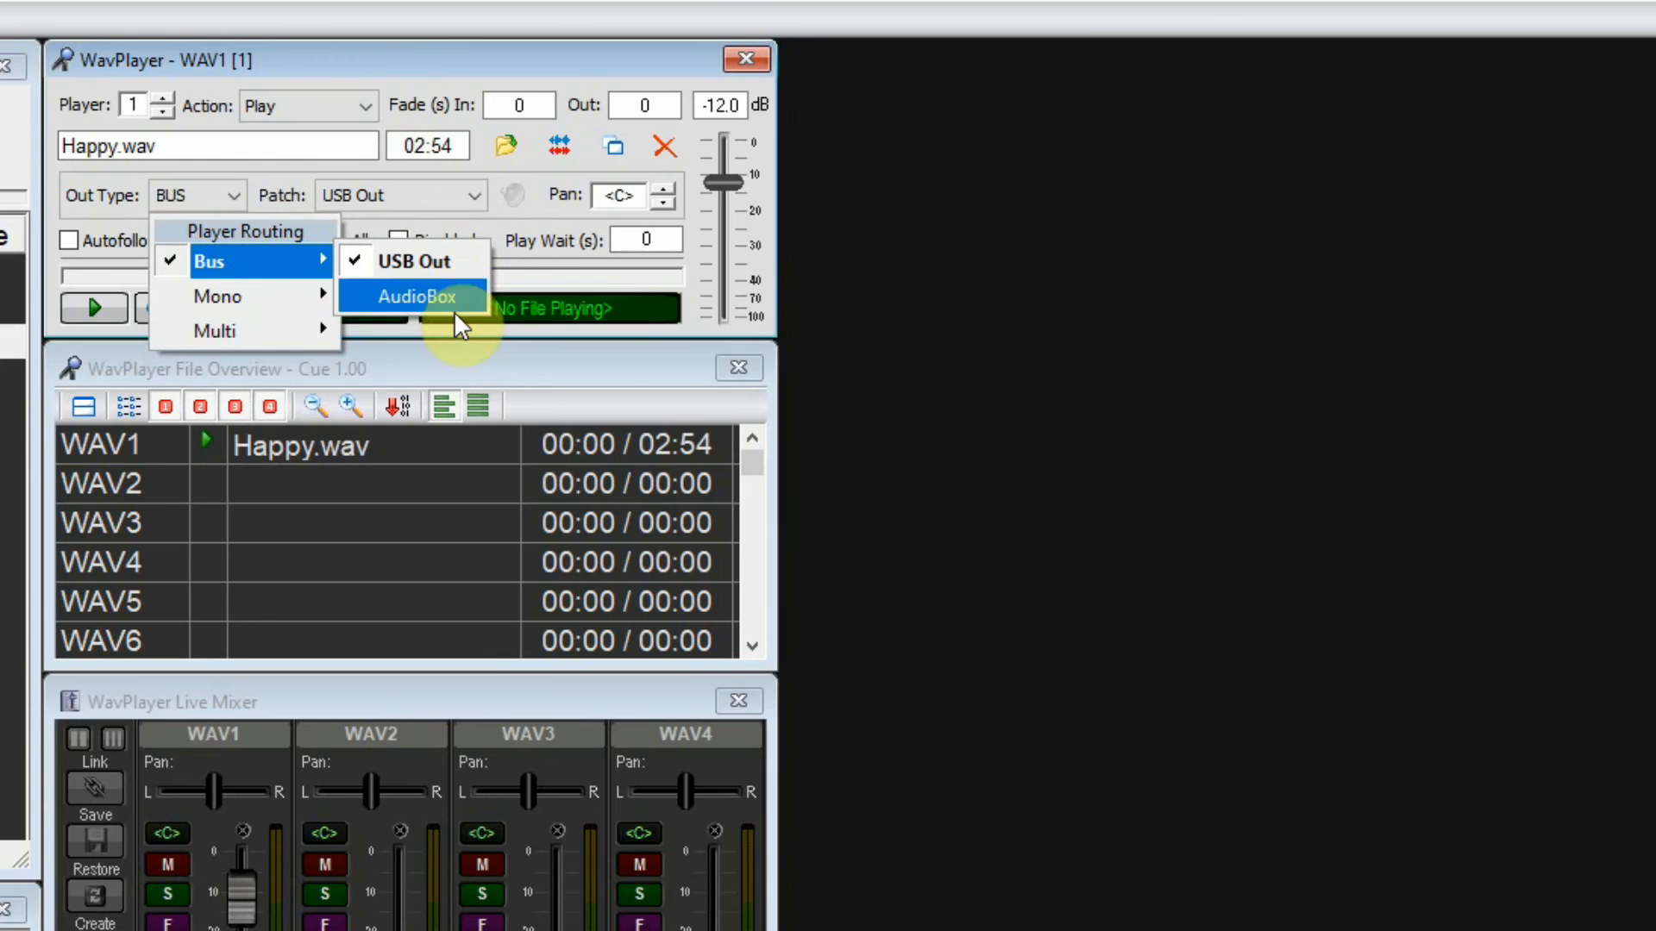
pyautogui.click(241, 296)
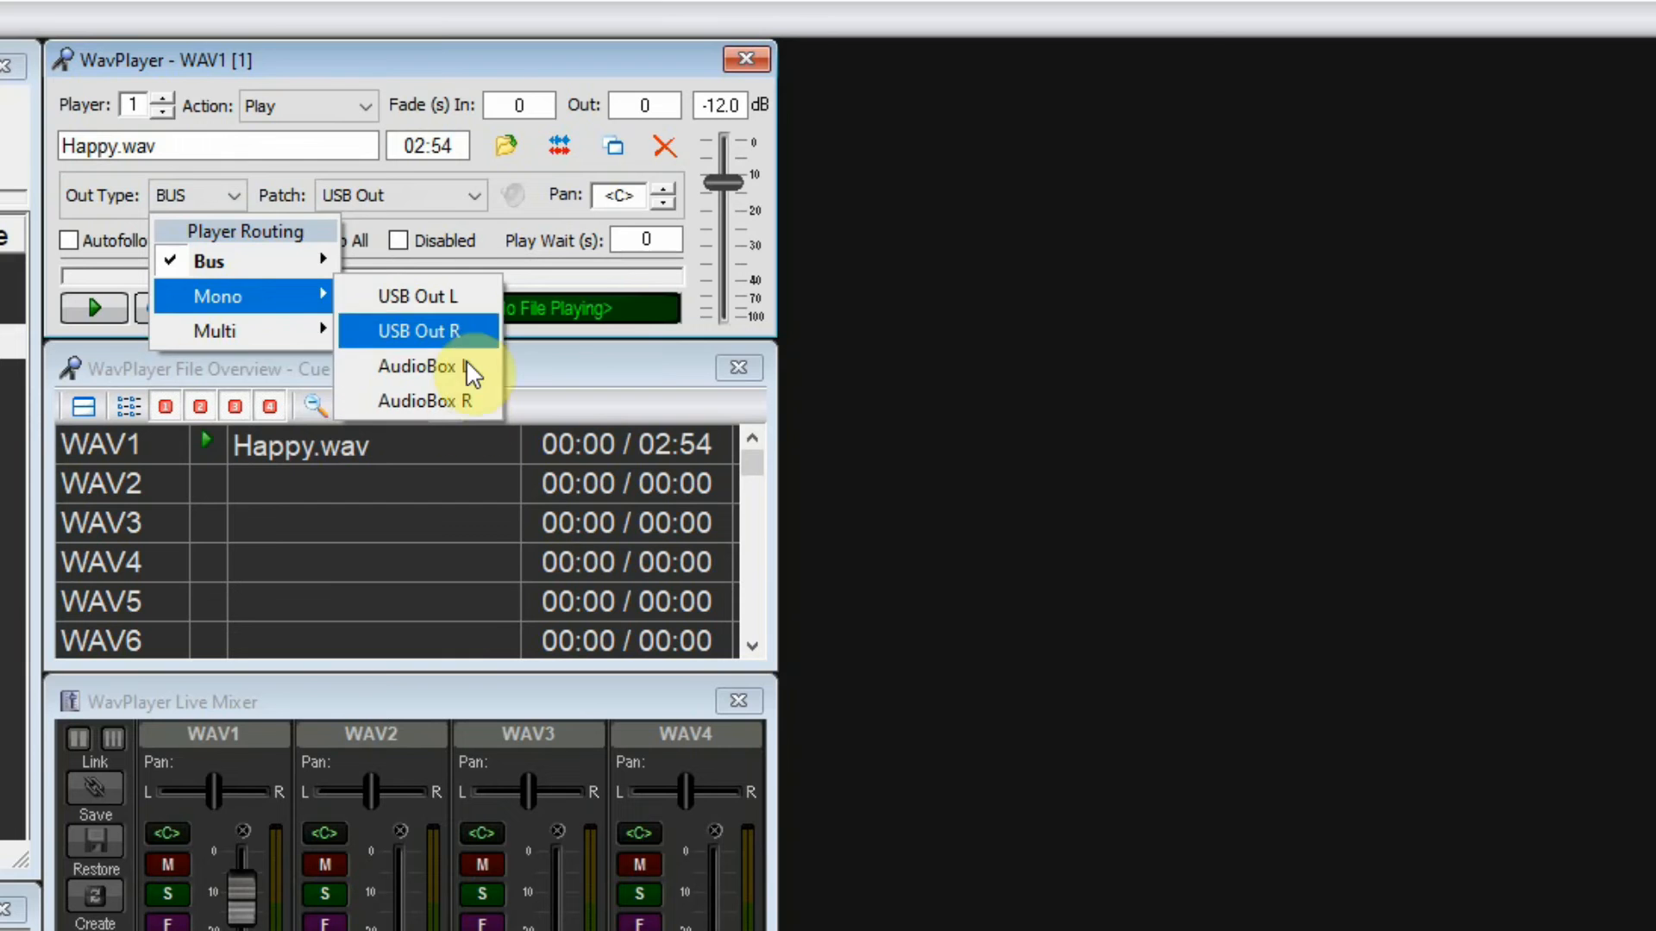
pyautogui.moveTo(260, 330)
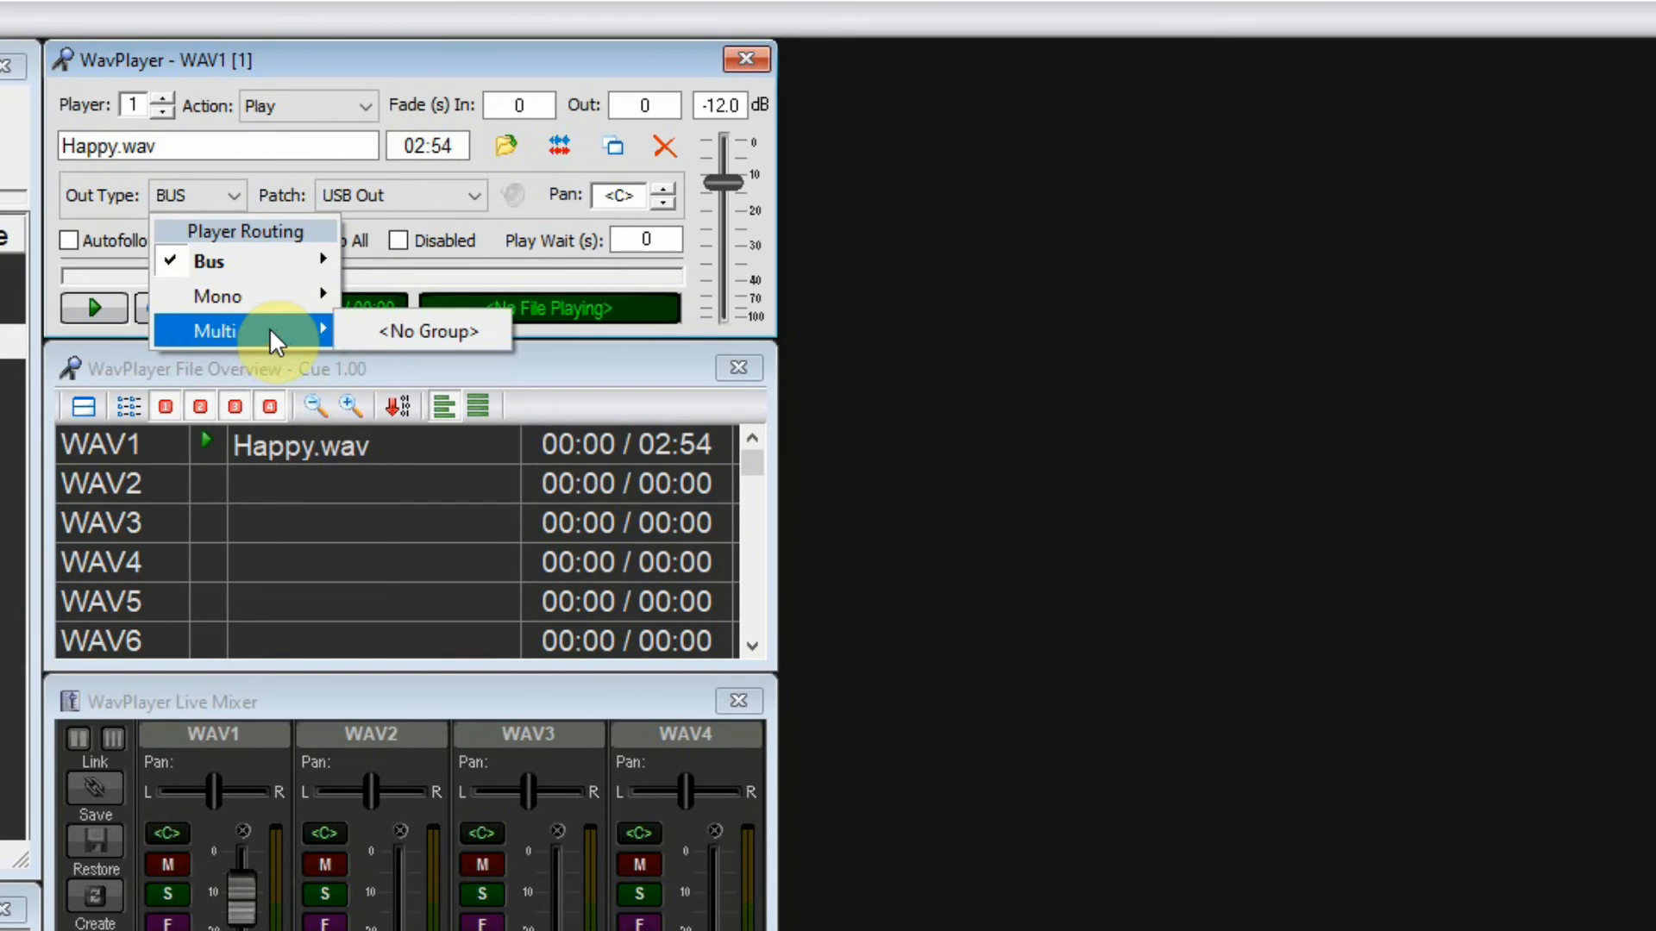
pyautogui.click(379, 328)
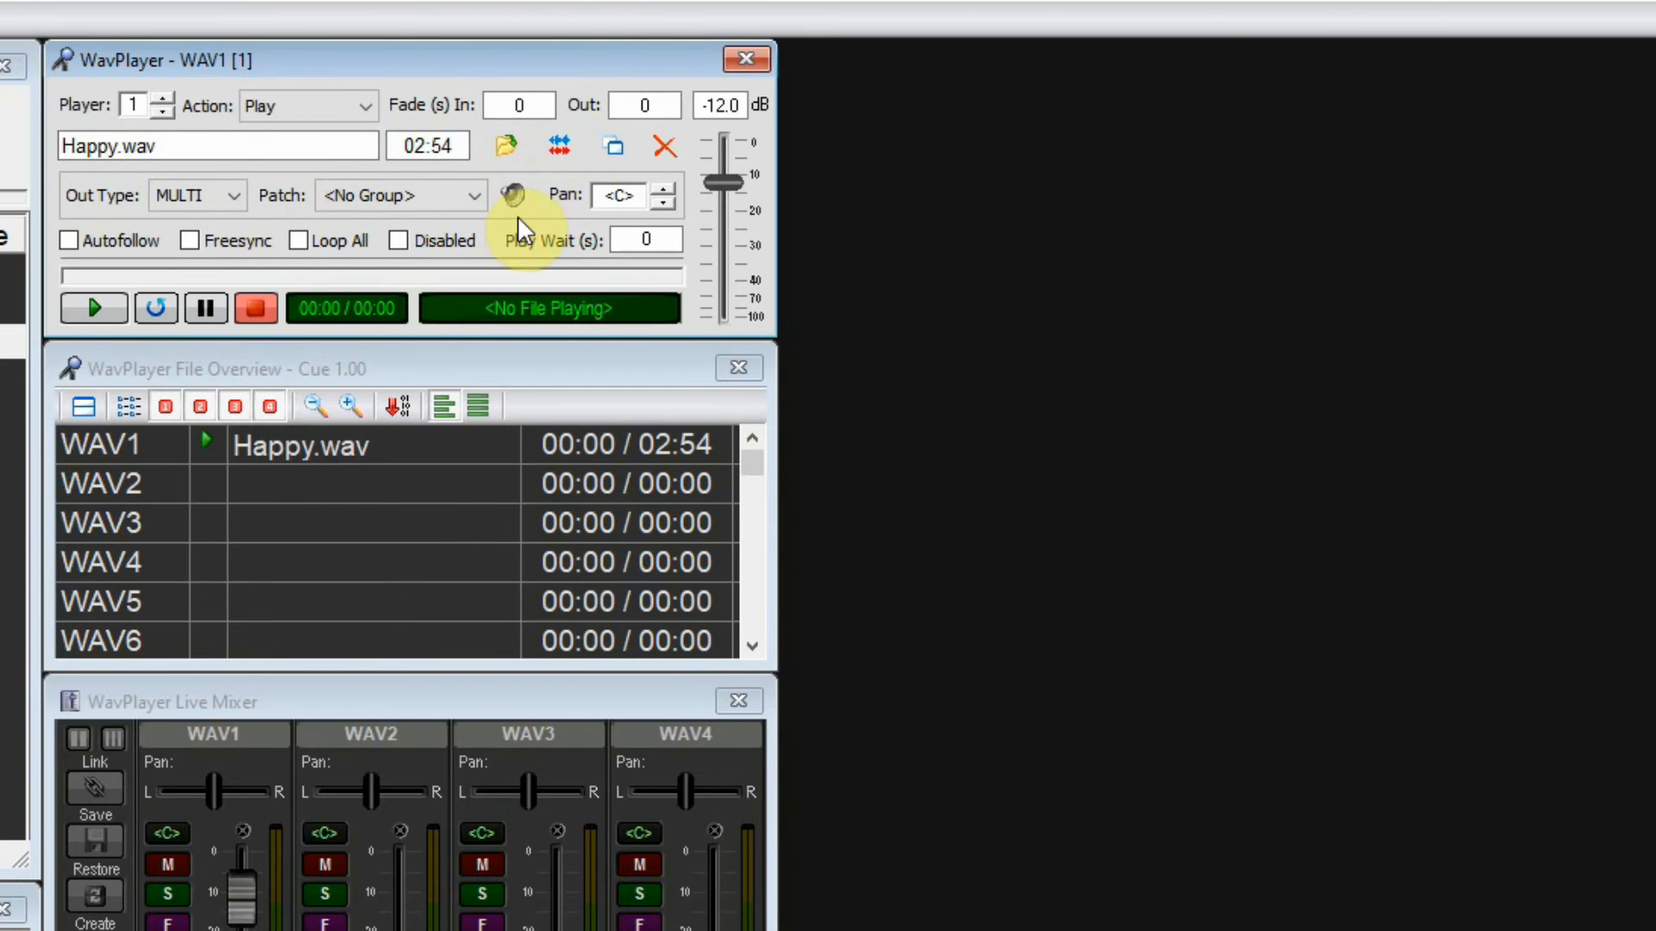
# - Open the WAV1 routing mixer and create a routing group named Main
pyautogui.click(514, 192)
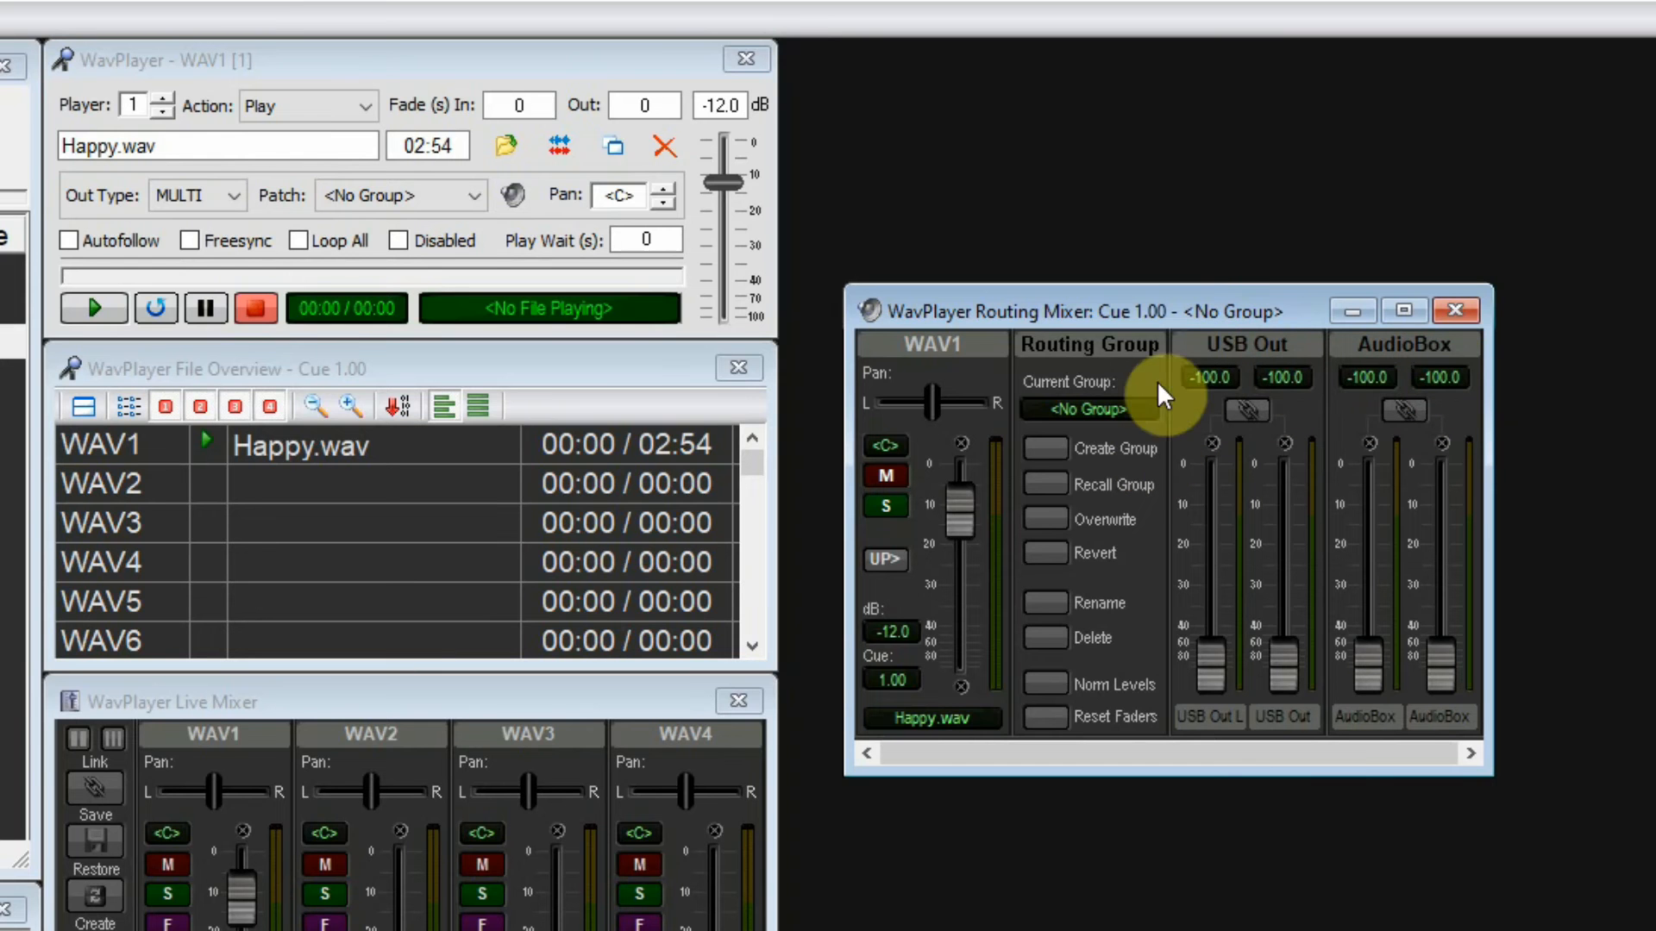
pyautogui.click(1047, 452)
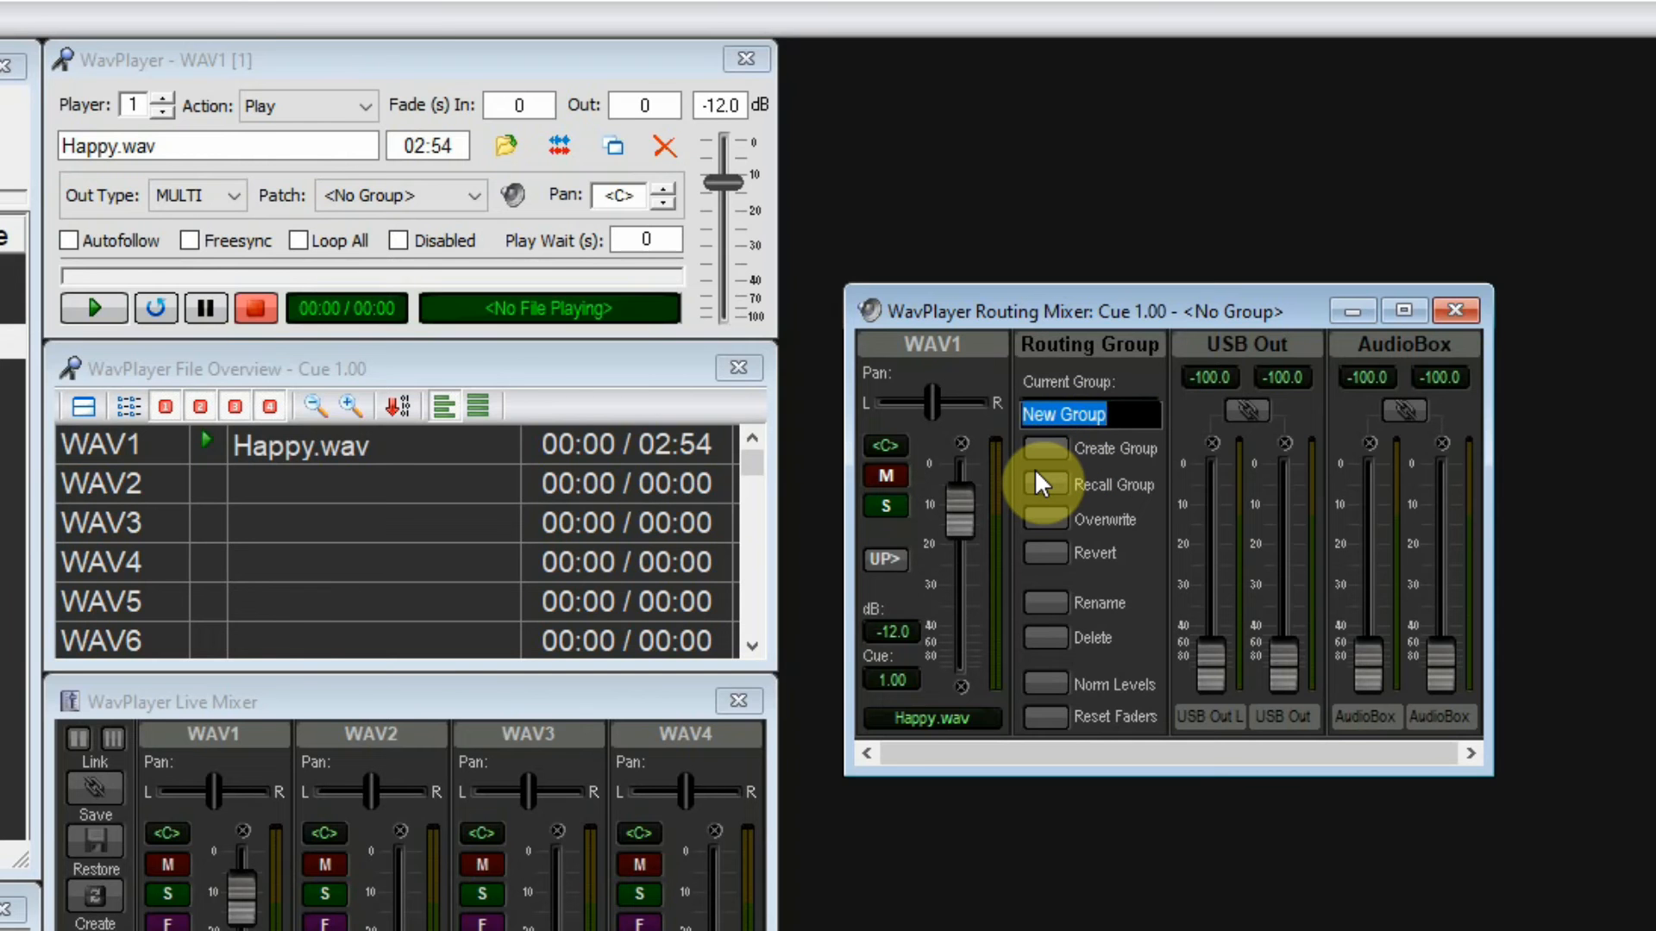
pyautogui.write('Main')
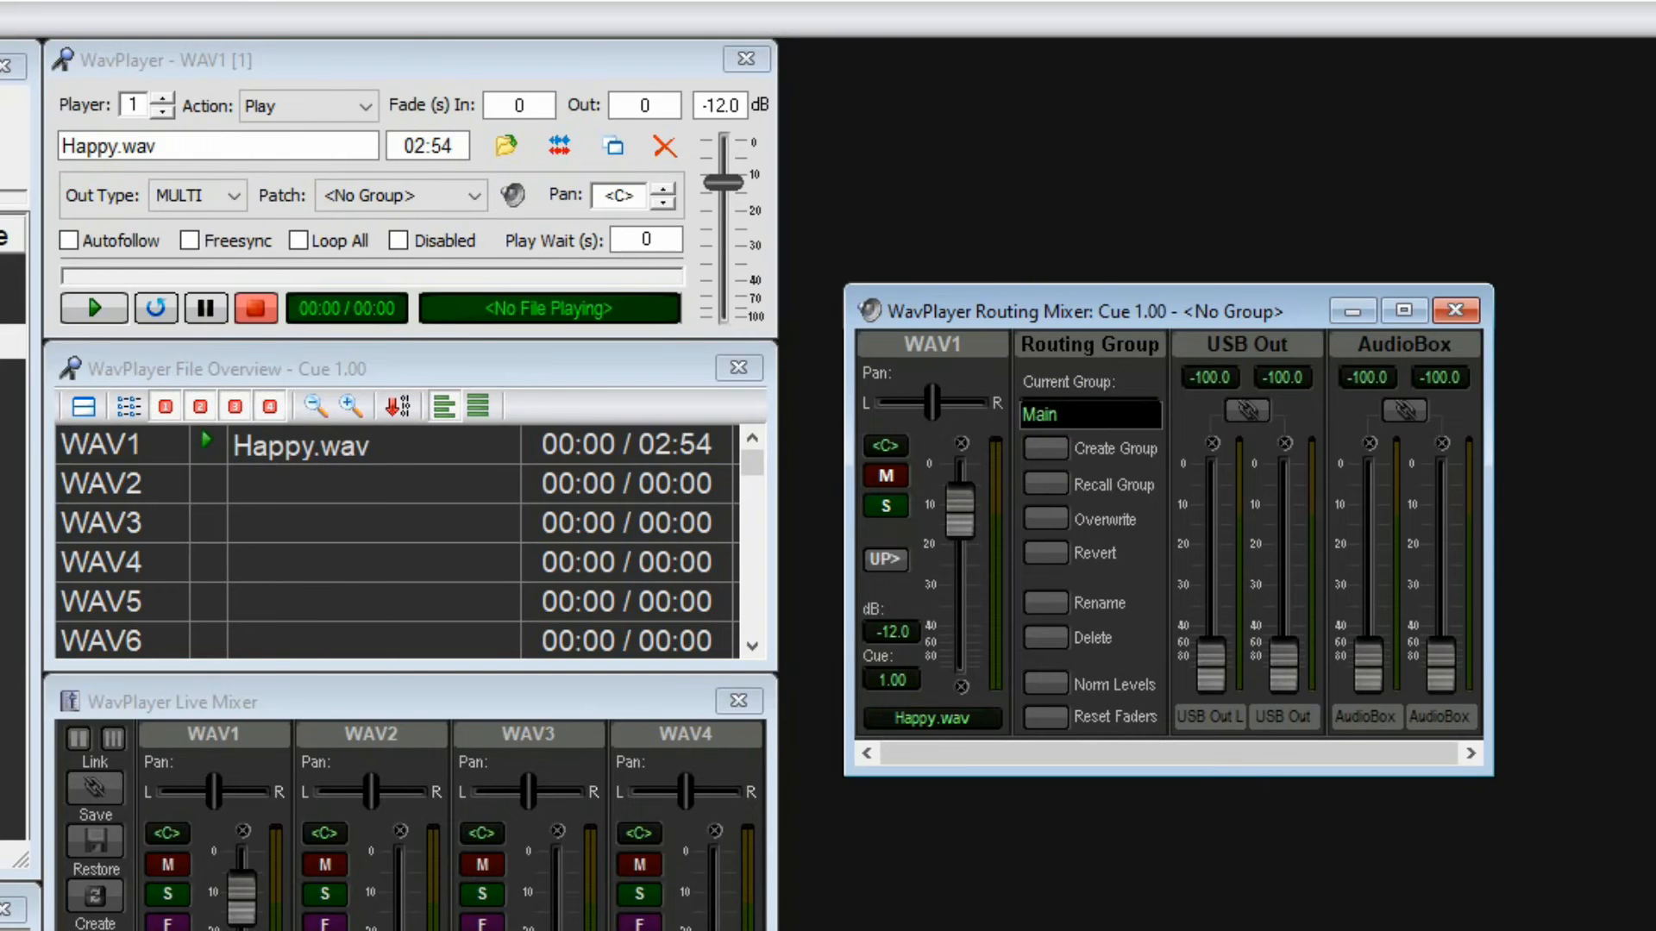
pyautogui.press('Return')
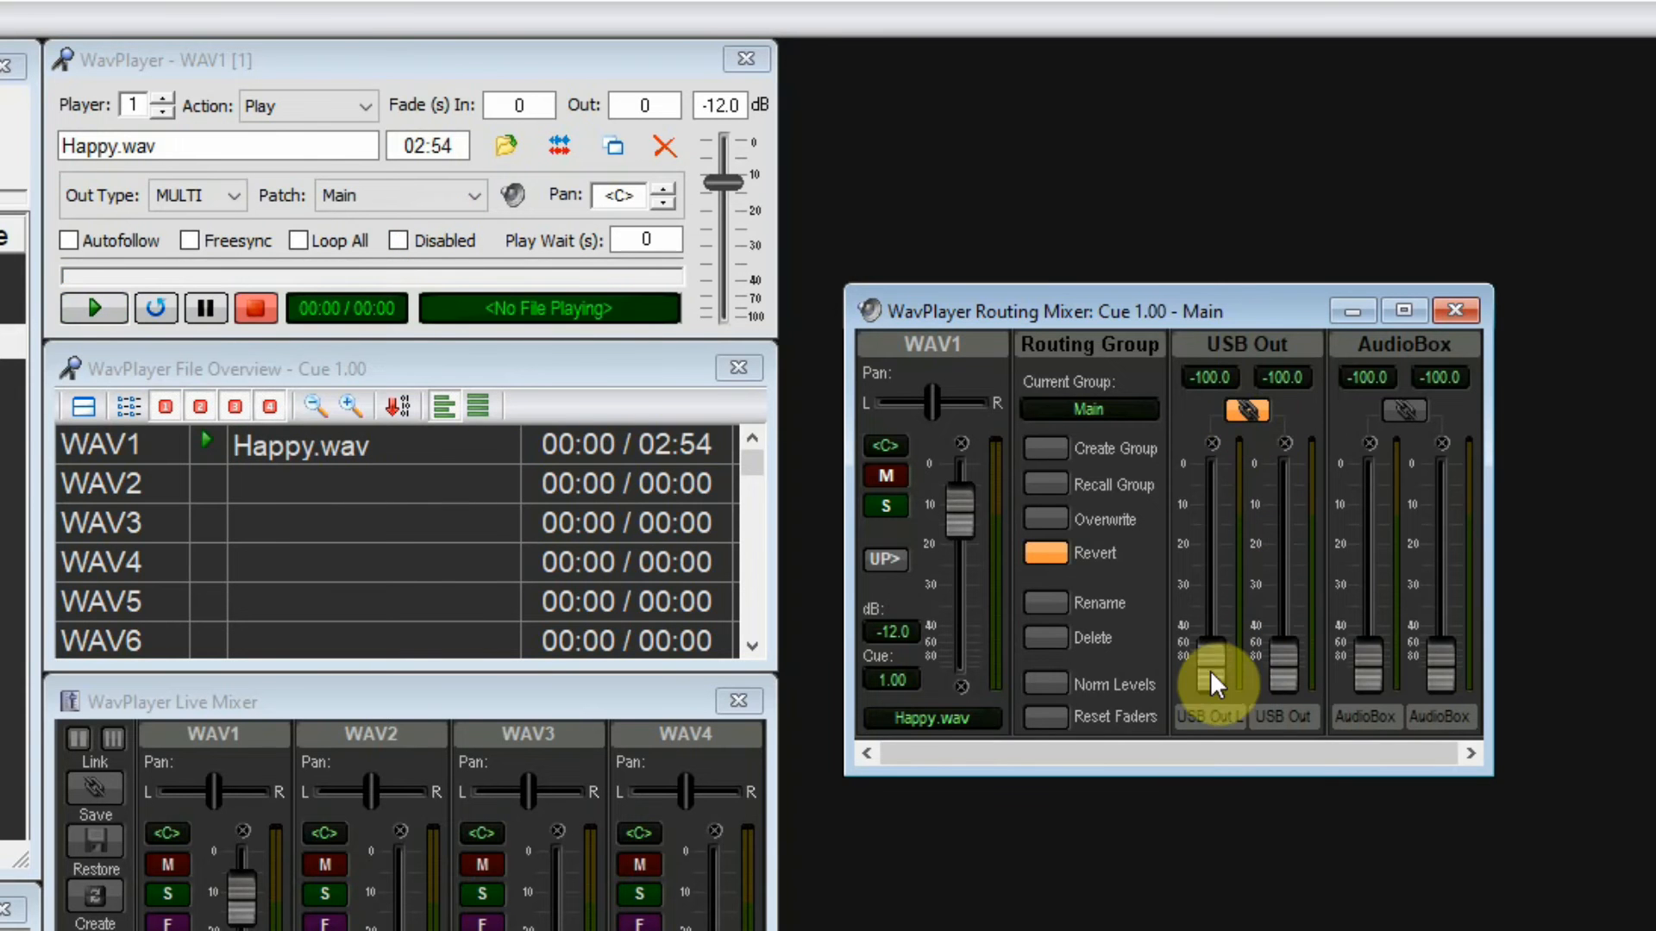
# - Play Happy.wav and raise the linked USB Out faders of the Main routing group to 0.0 dB
pyautogui.moveTo(1211, 673); pyautogui.dragTo(1204, 493)
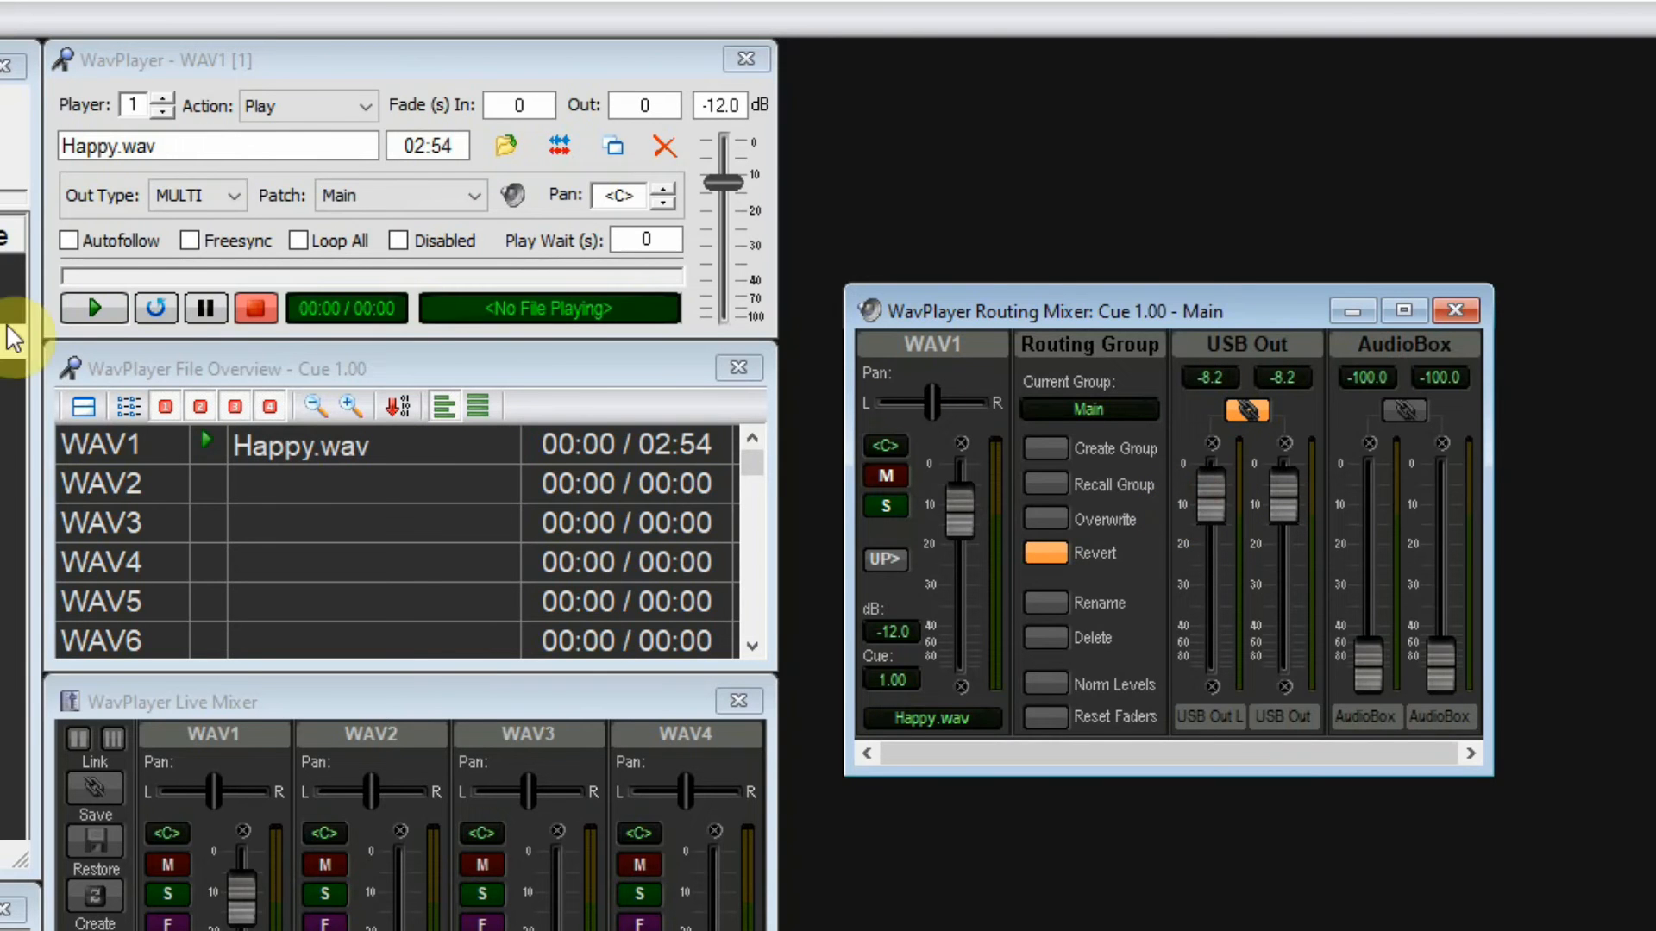
pyautogui.click(95, 312)
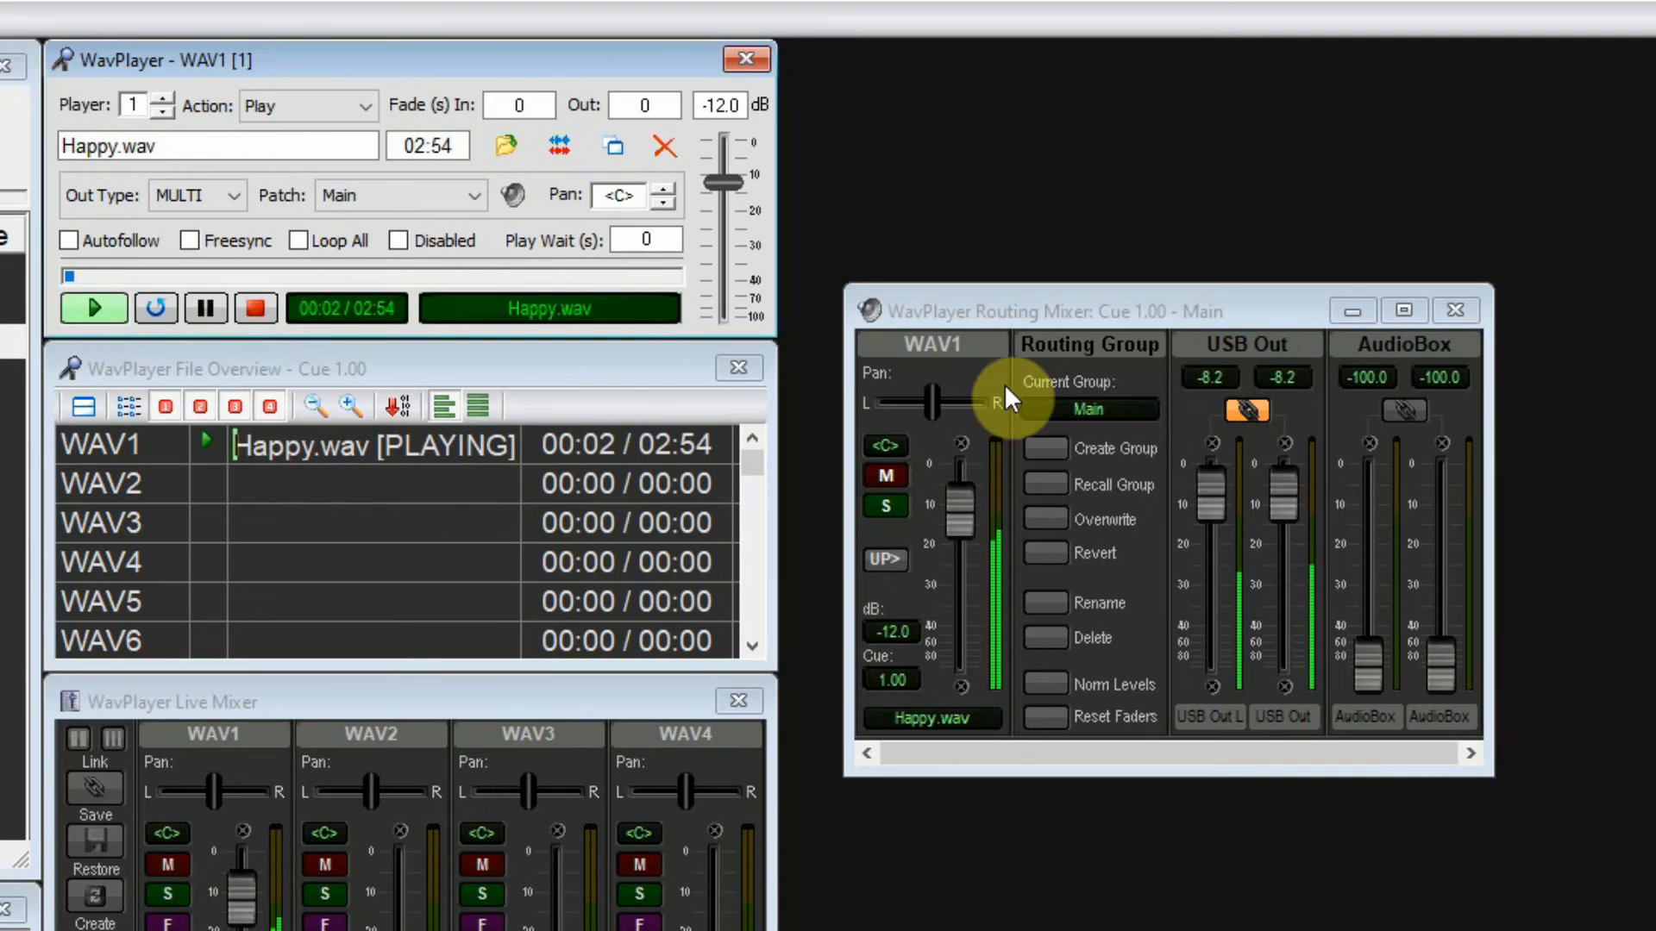
pyautogui.moveTo(1228, 480)
pyautogui.mouseDown()
pyautogui.moveTo(1218, 500)
pyautogui.moveTo(1214, 442)
pyautogui.moveTo(1204, 522)
pyautogui.moveTo(1208, 435)
pyautogui.moveTo(1217, 540)
pyautogui.moveTo(1202, 487)
pyautogui.mouseUp()
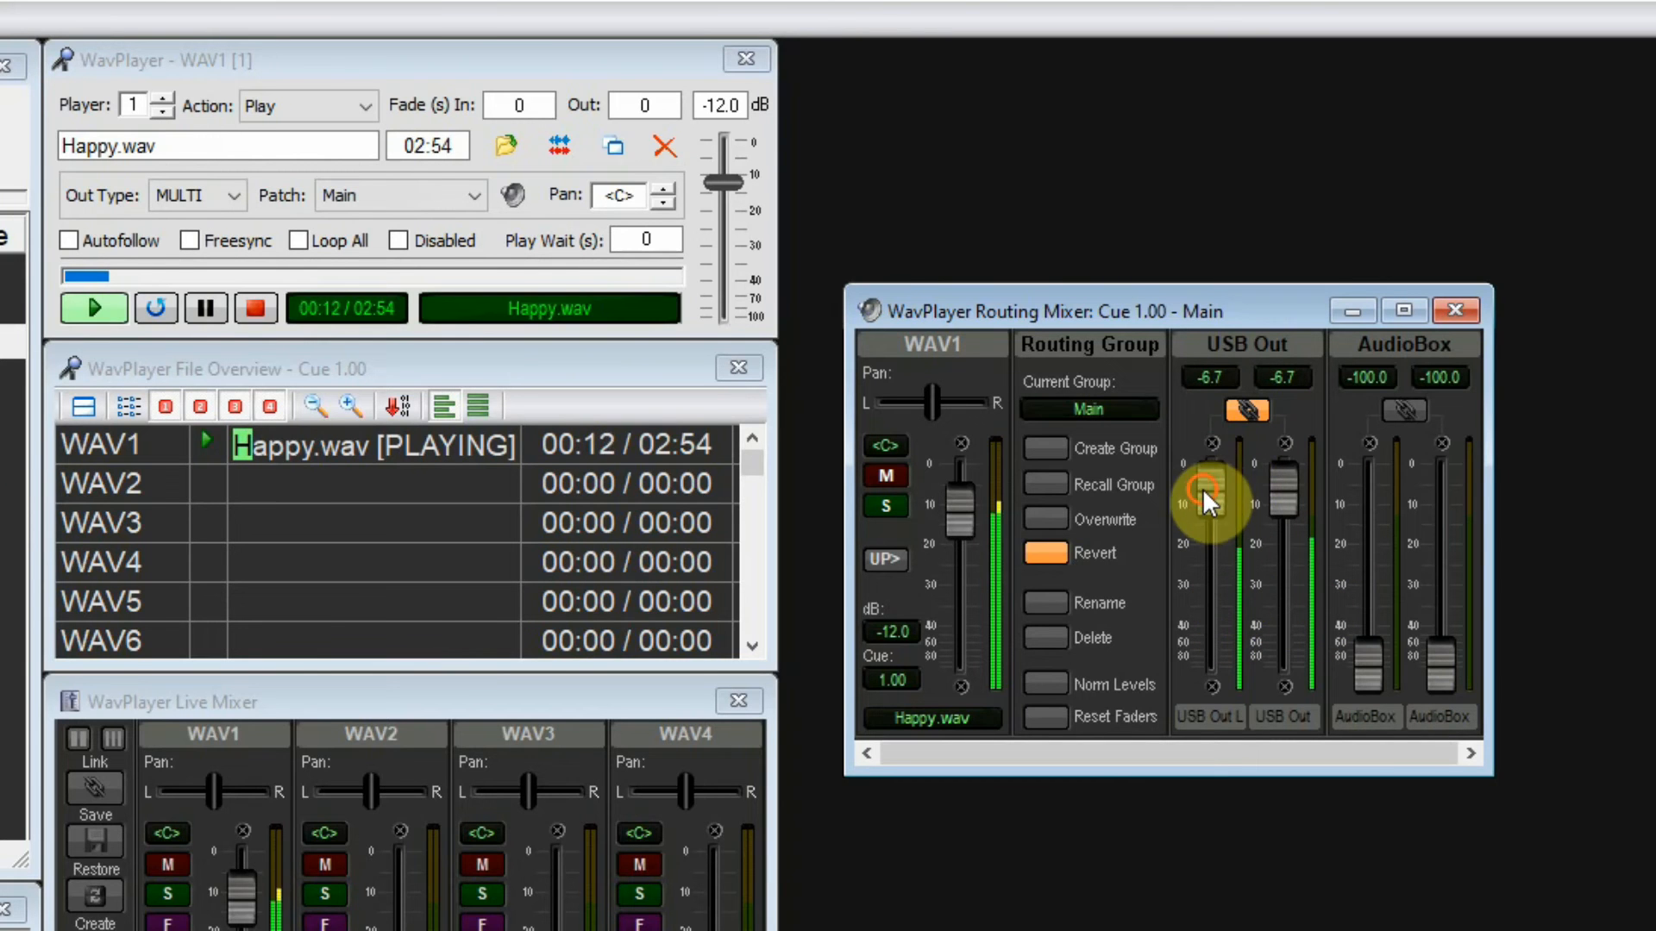
pyautogui.moveTo(1204, 488); pyautogui.dragTo(1198, 447)
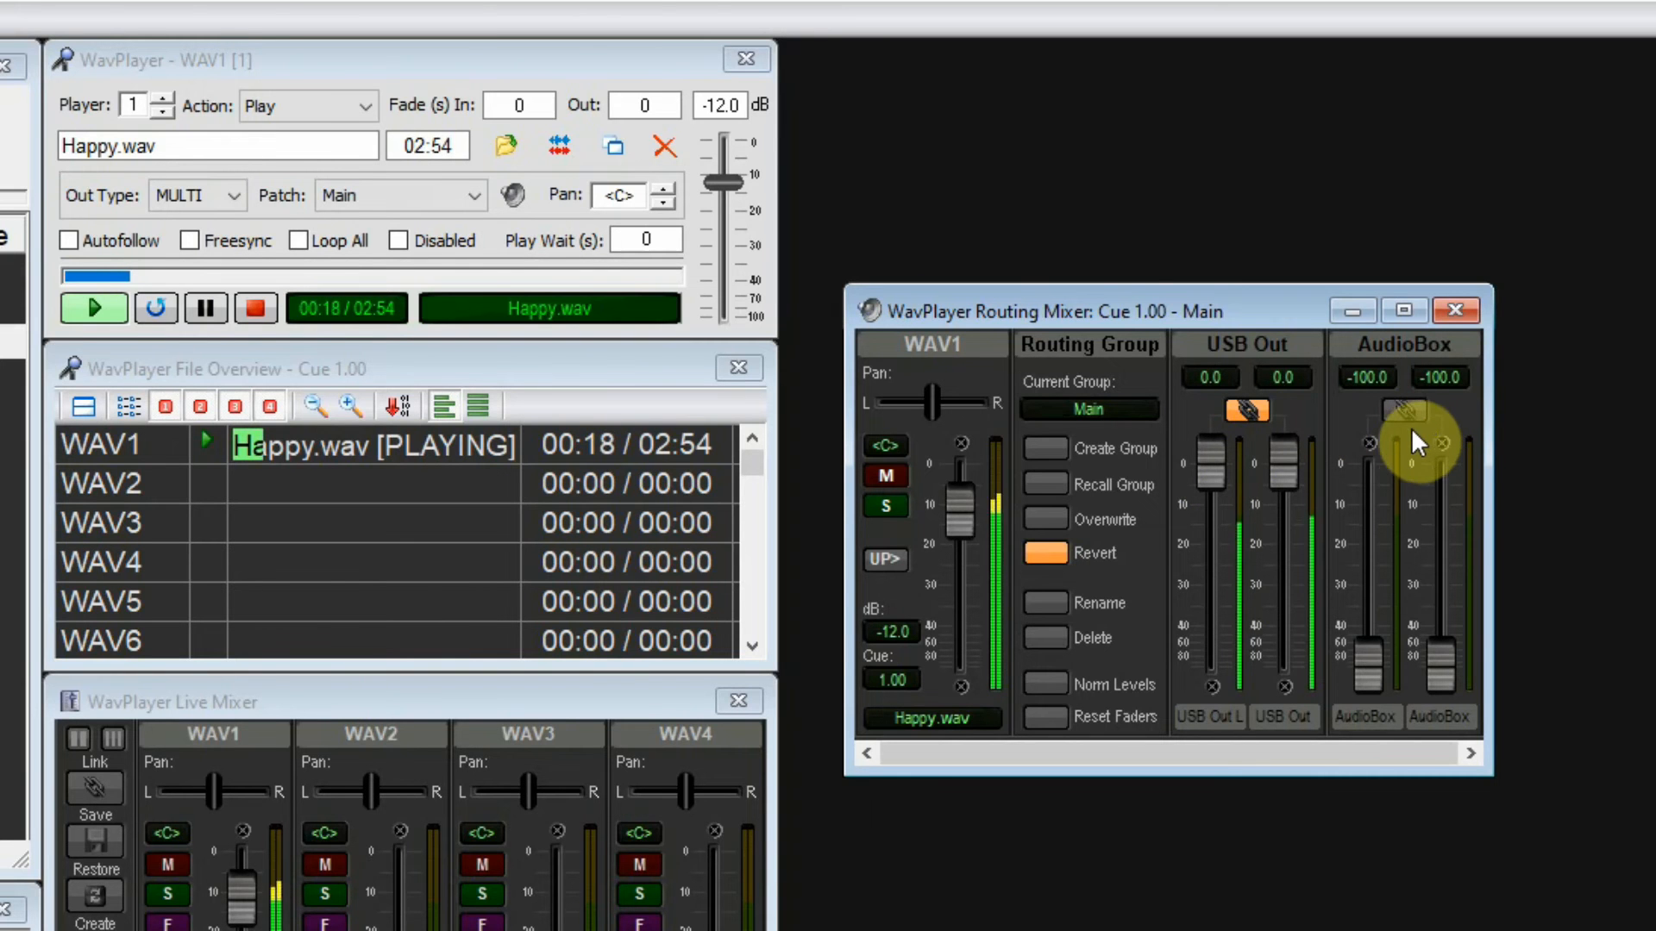
# - Set the AudioBox left fader to about -32.5 dB and the right one to about -9.7 dB, and stop playback
pyautogui.moveTo(1369, 654); pyautogui.dragTo(1366, 557)
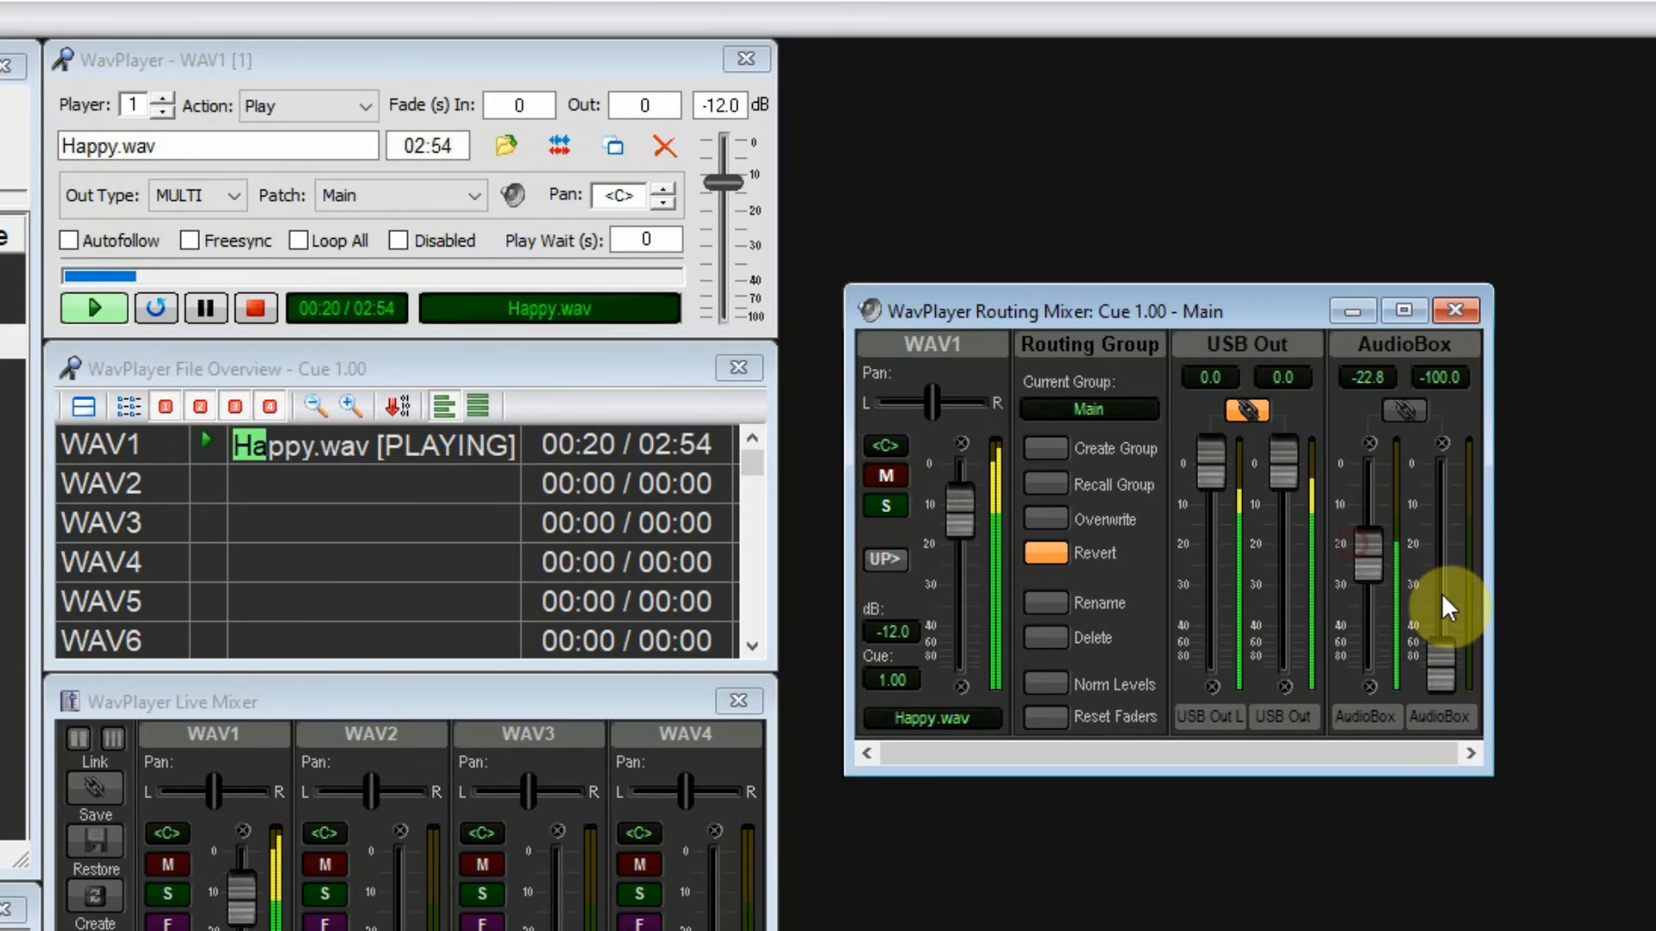
pyautogui.moveTo(1441, 669); pyautogui.dragTo(1419, 491)
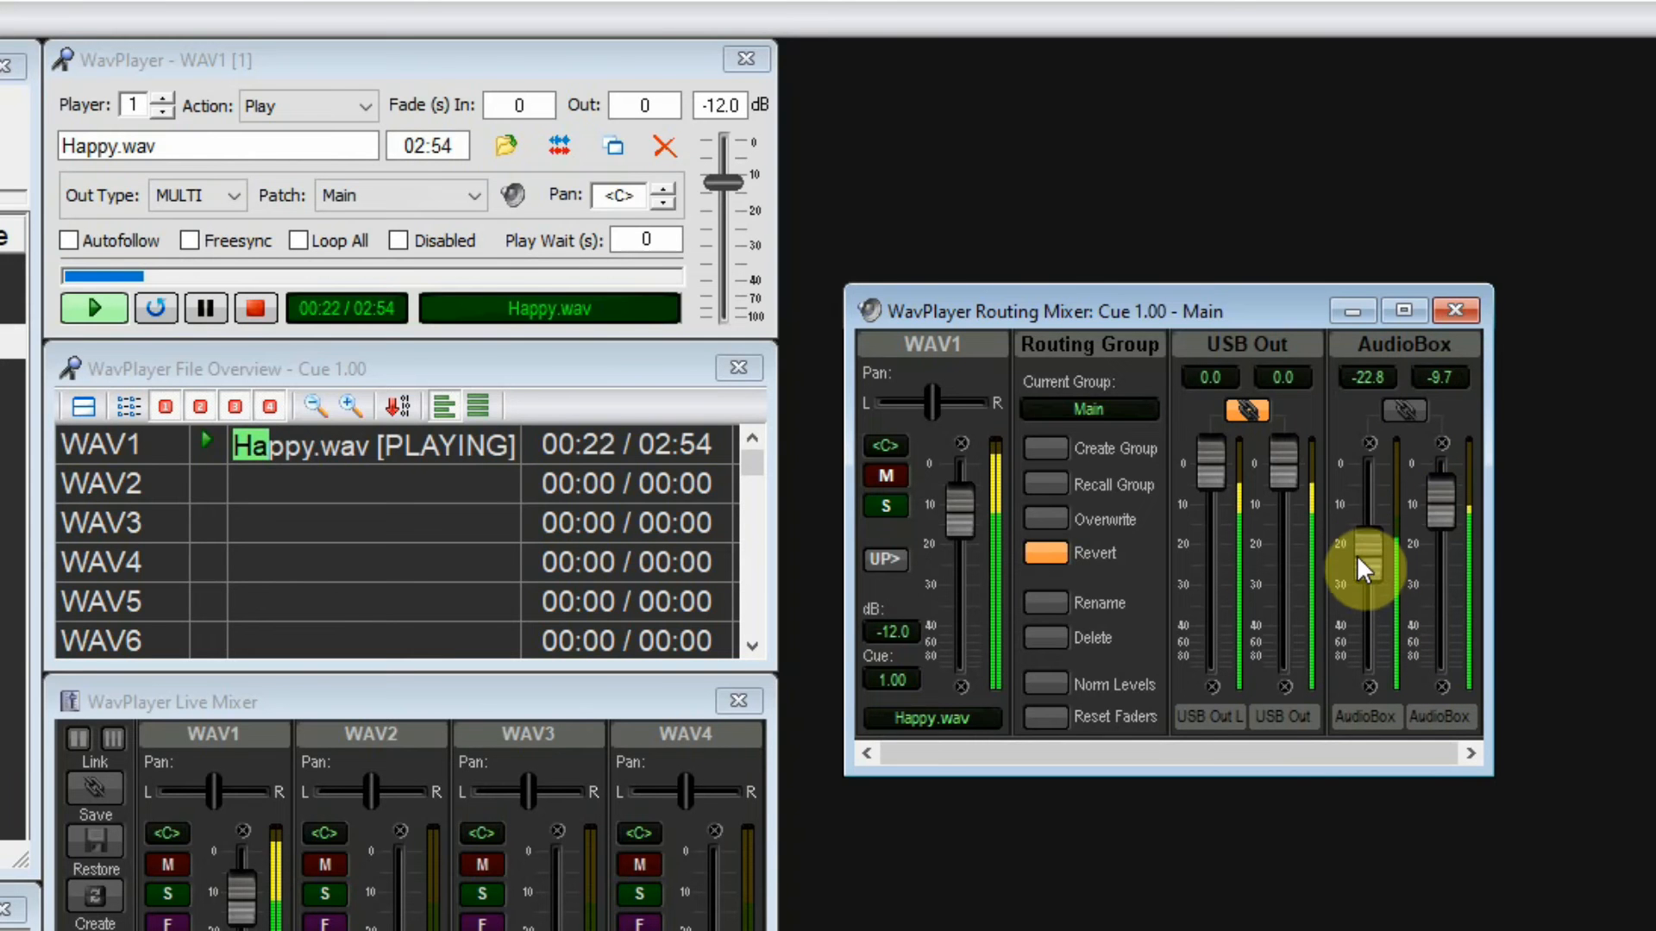
pyautogui.moveTo(1368, 561); pyautogui.dragTo(1373, 570)
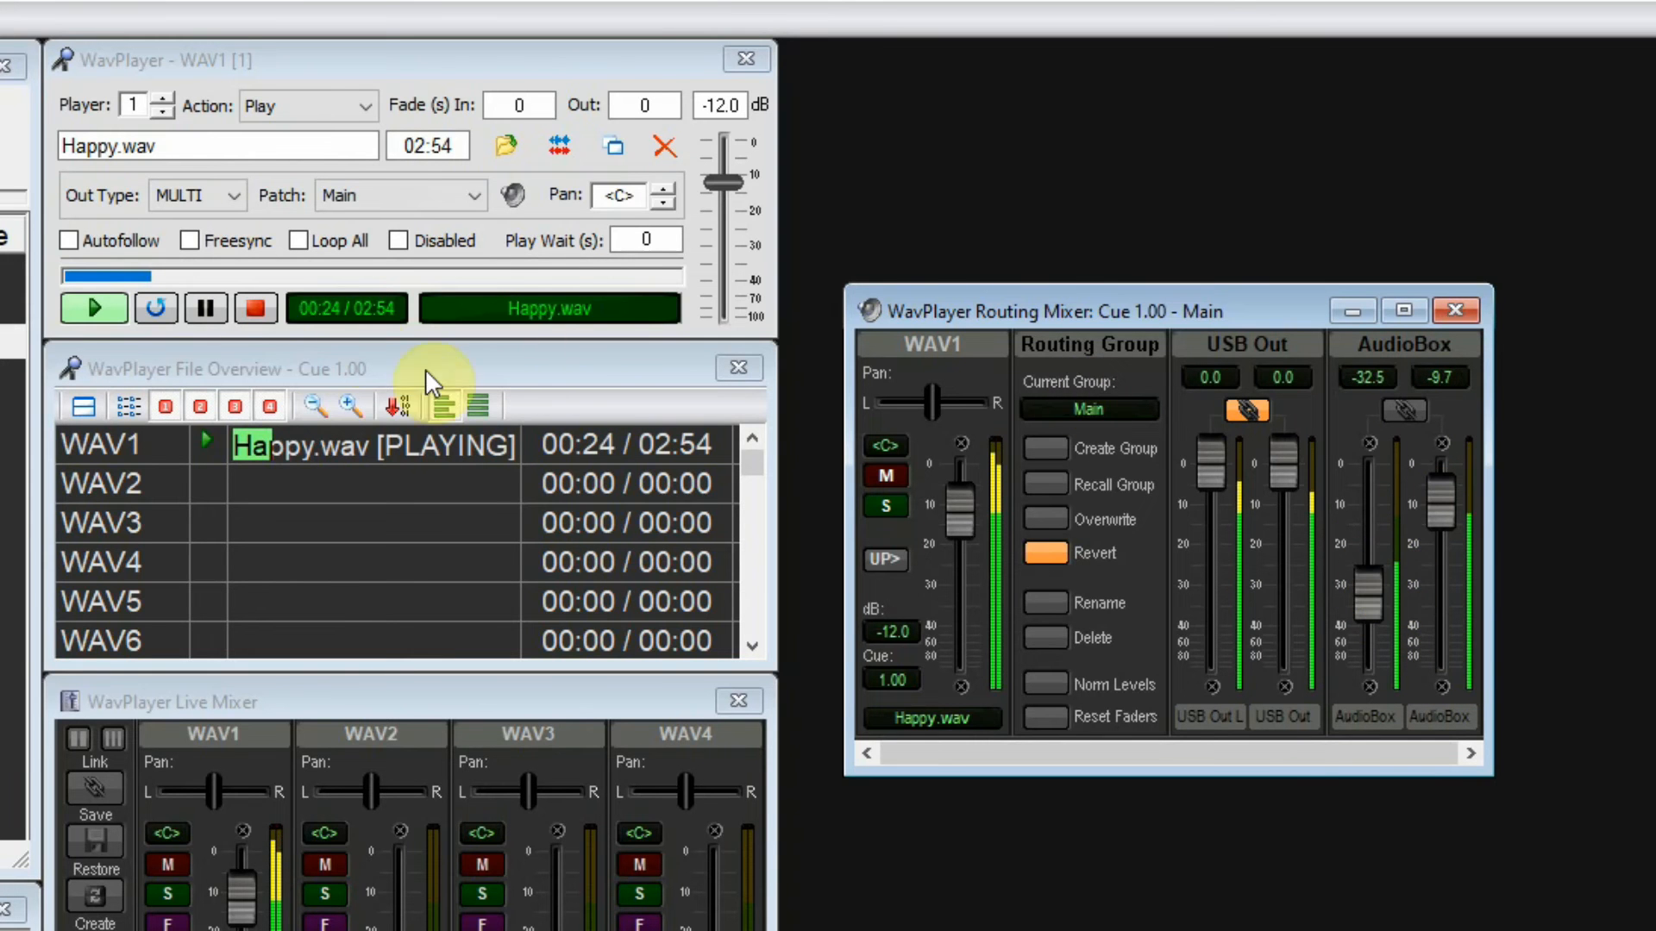
pyautogui.click(255, 310)
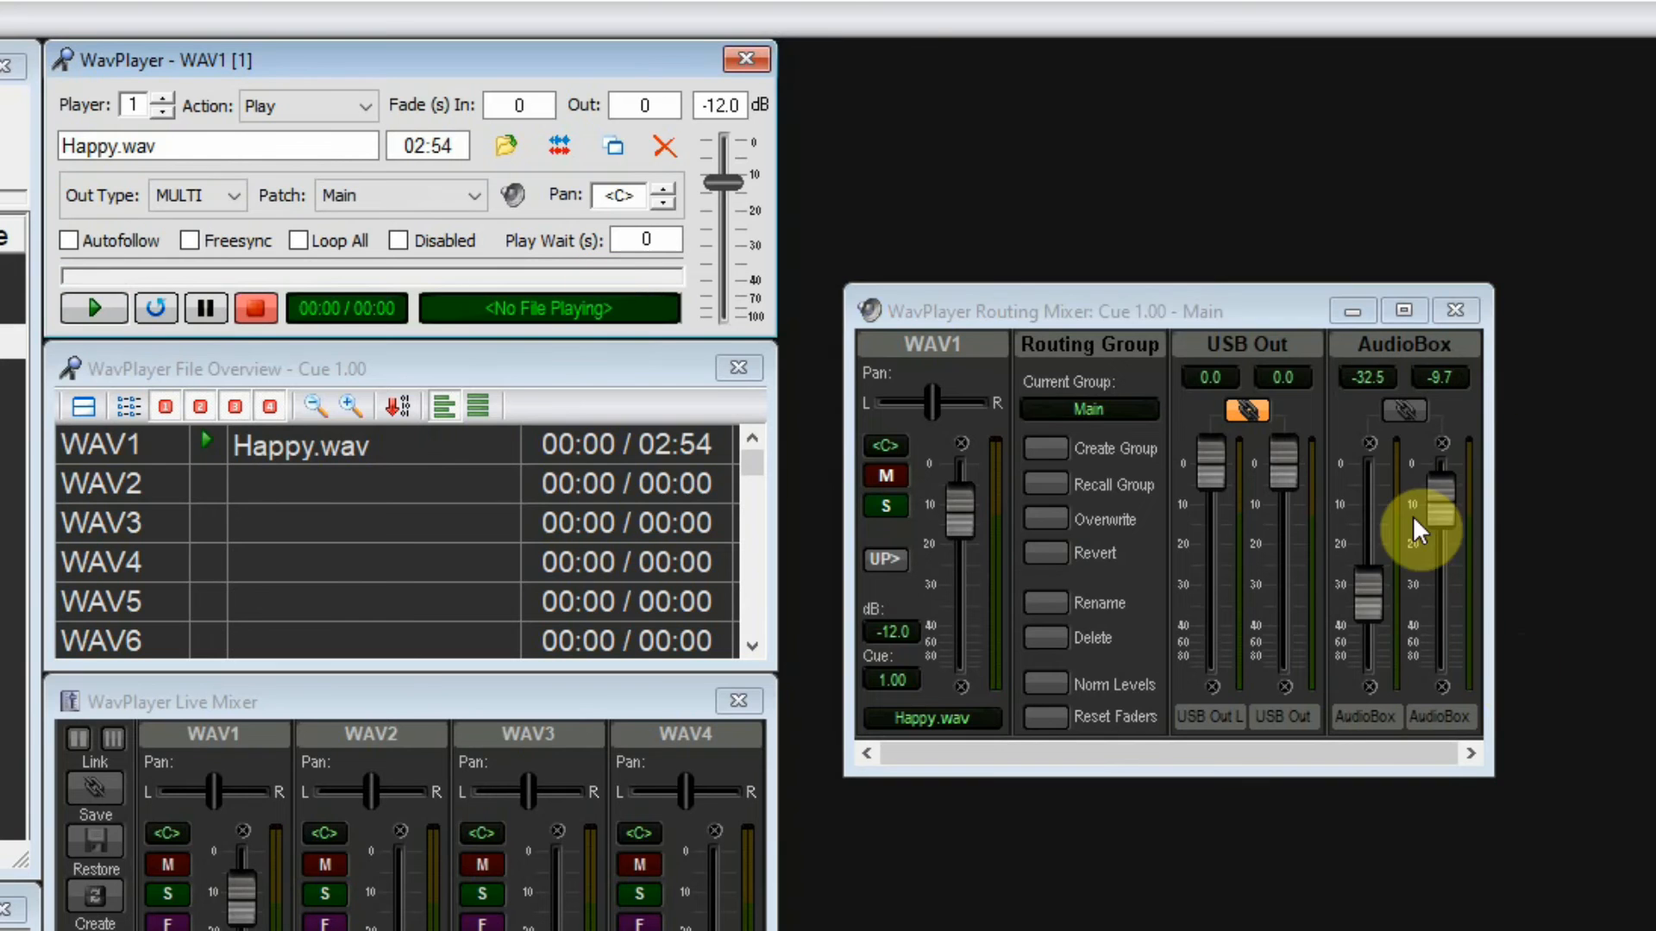
# - Readjust the AudioBox faders to about -23.9 dB left and -15.3 dB right, and close the routing mixer
pyautogui.moveTo(1369, 598); pyautogui.dragTo(1365, 559)
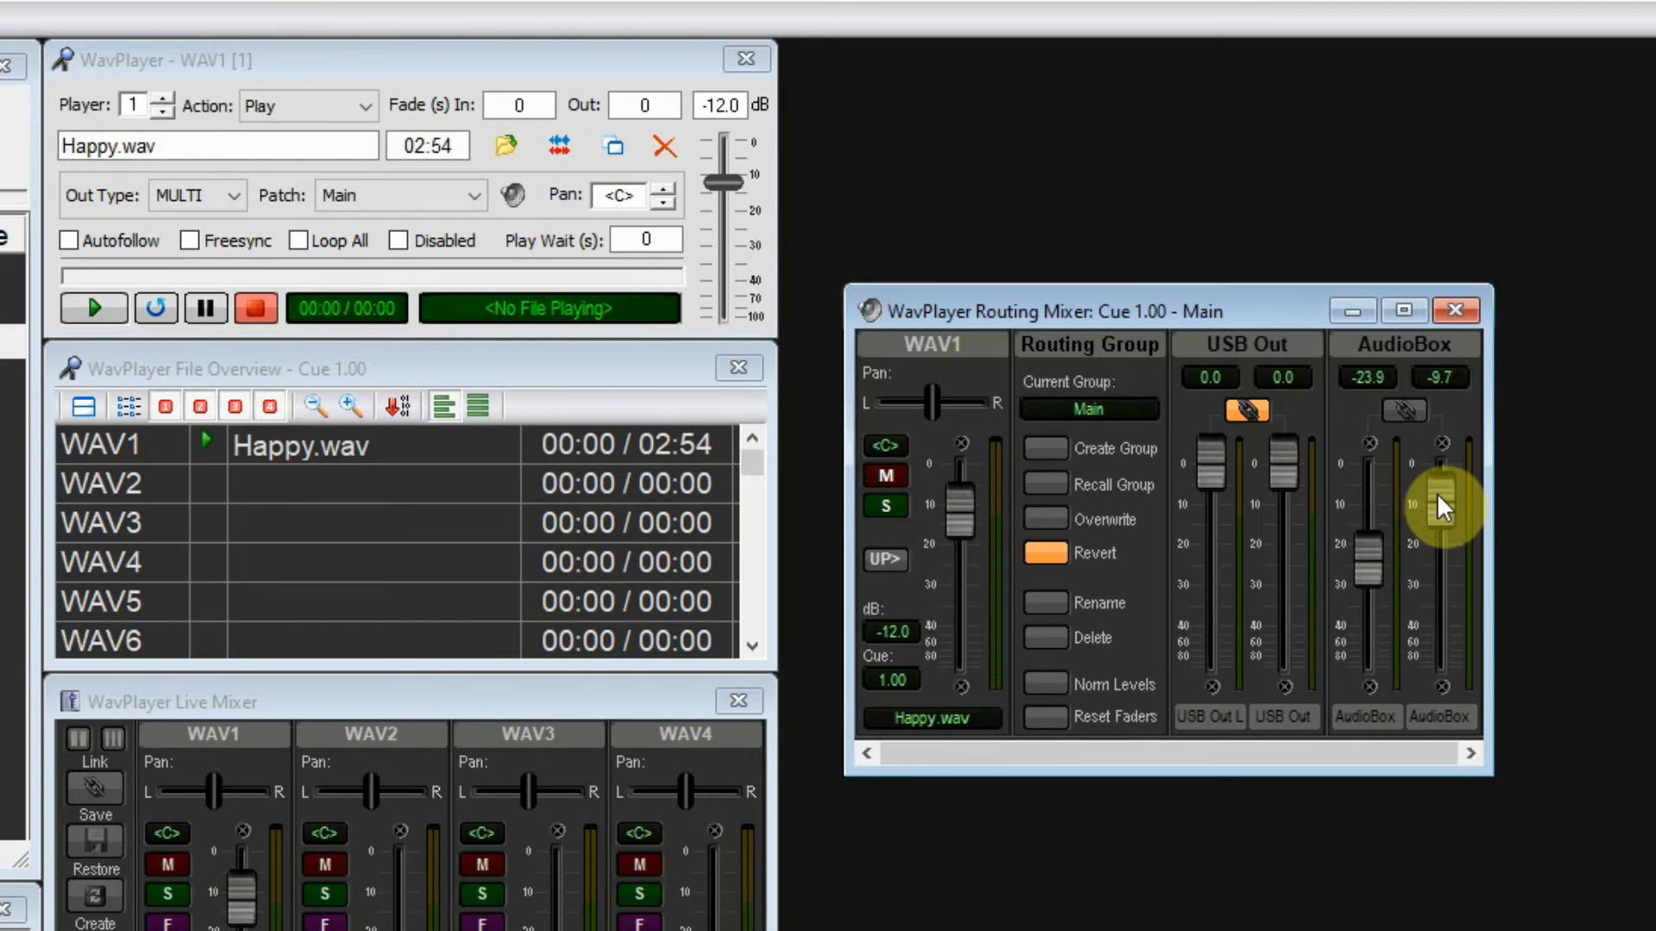
pyautogui.moveTo(1439, 495); pyautogui.dragTo(1448, 523)
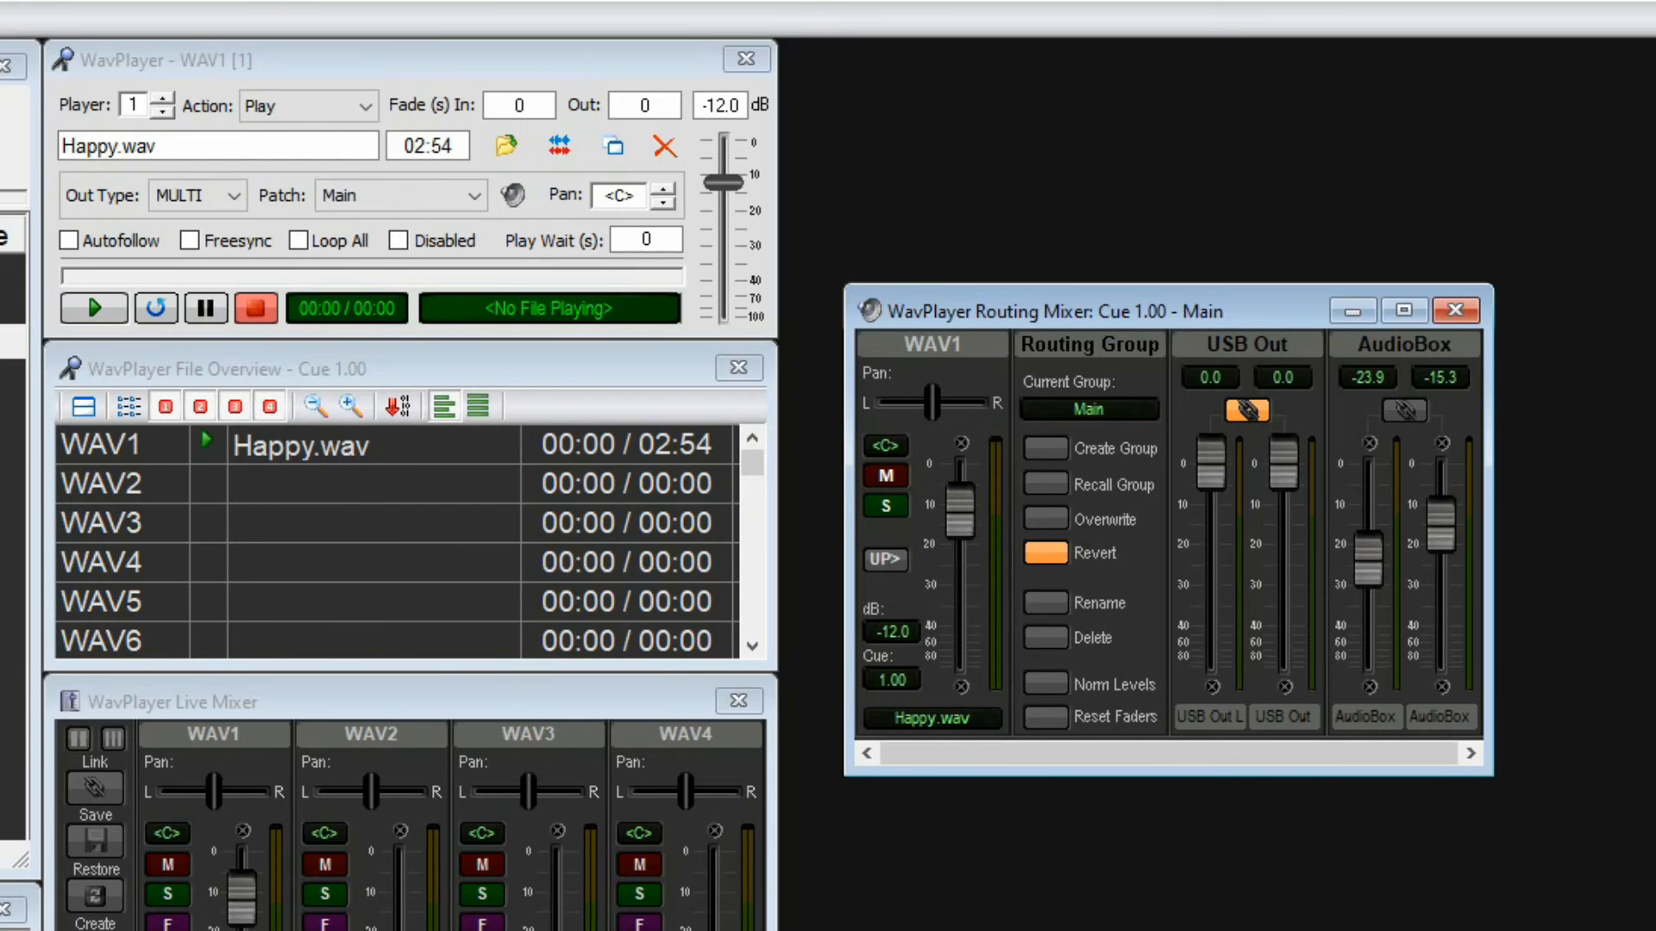
pyautogui.click(1456, 305)
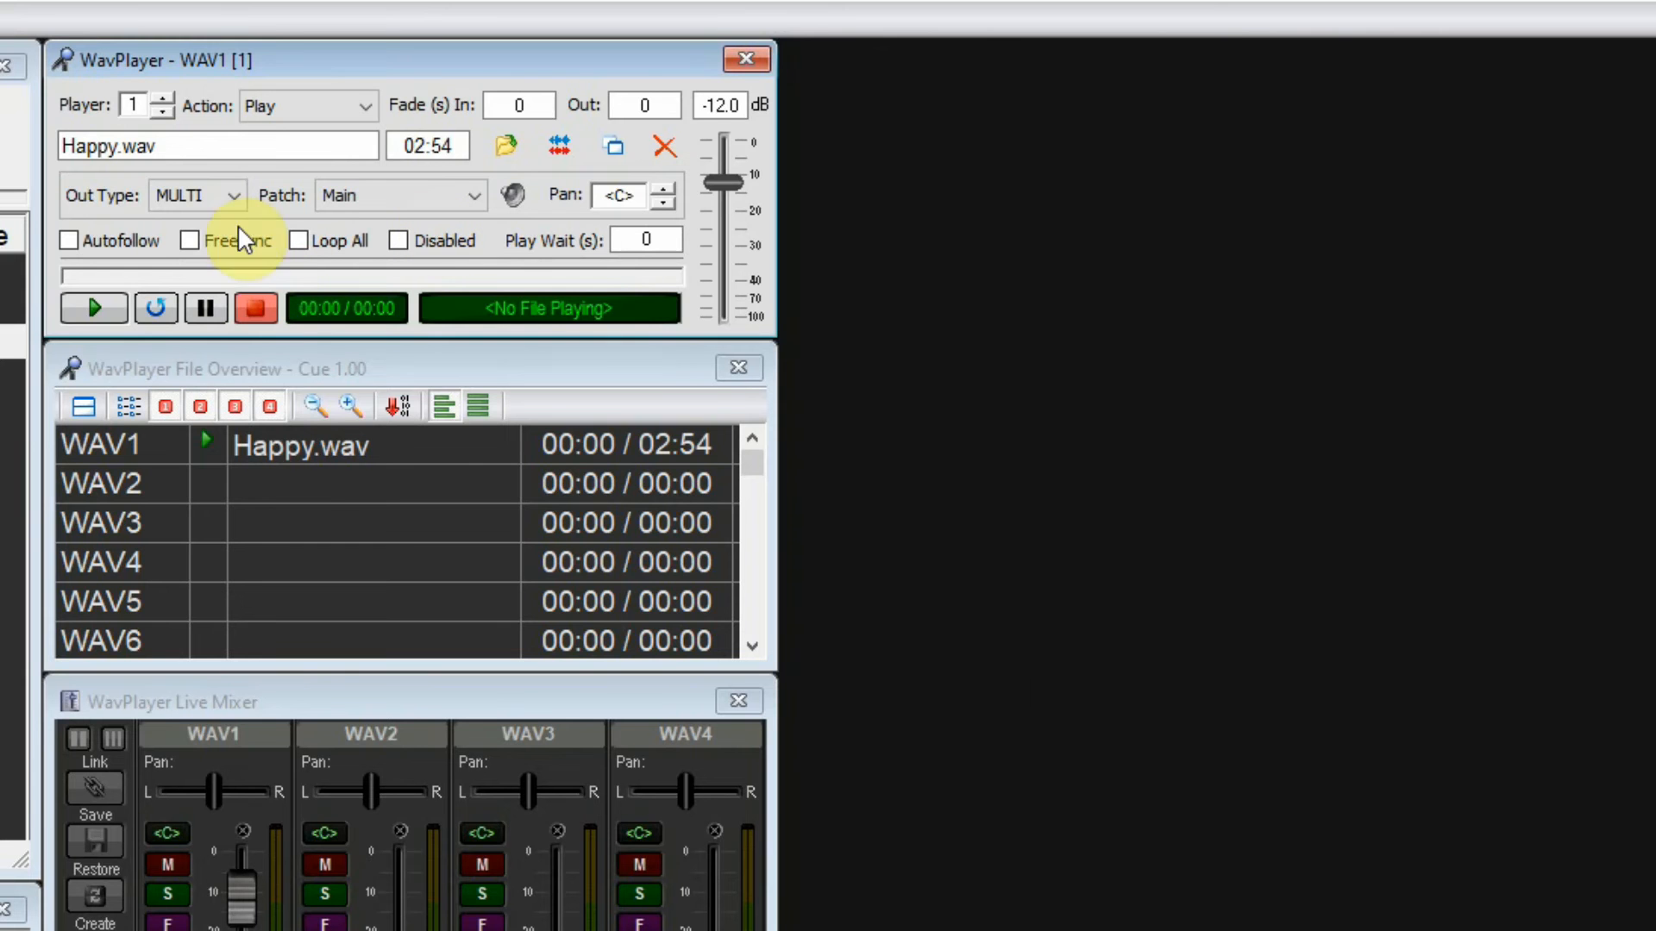
# - Play Happy.wav, raise the WAV1 fader slightly in the live mixer, and stop playback
pyautogui.click(84, 303)
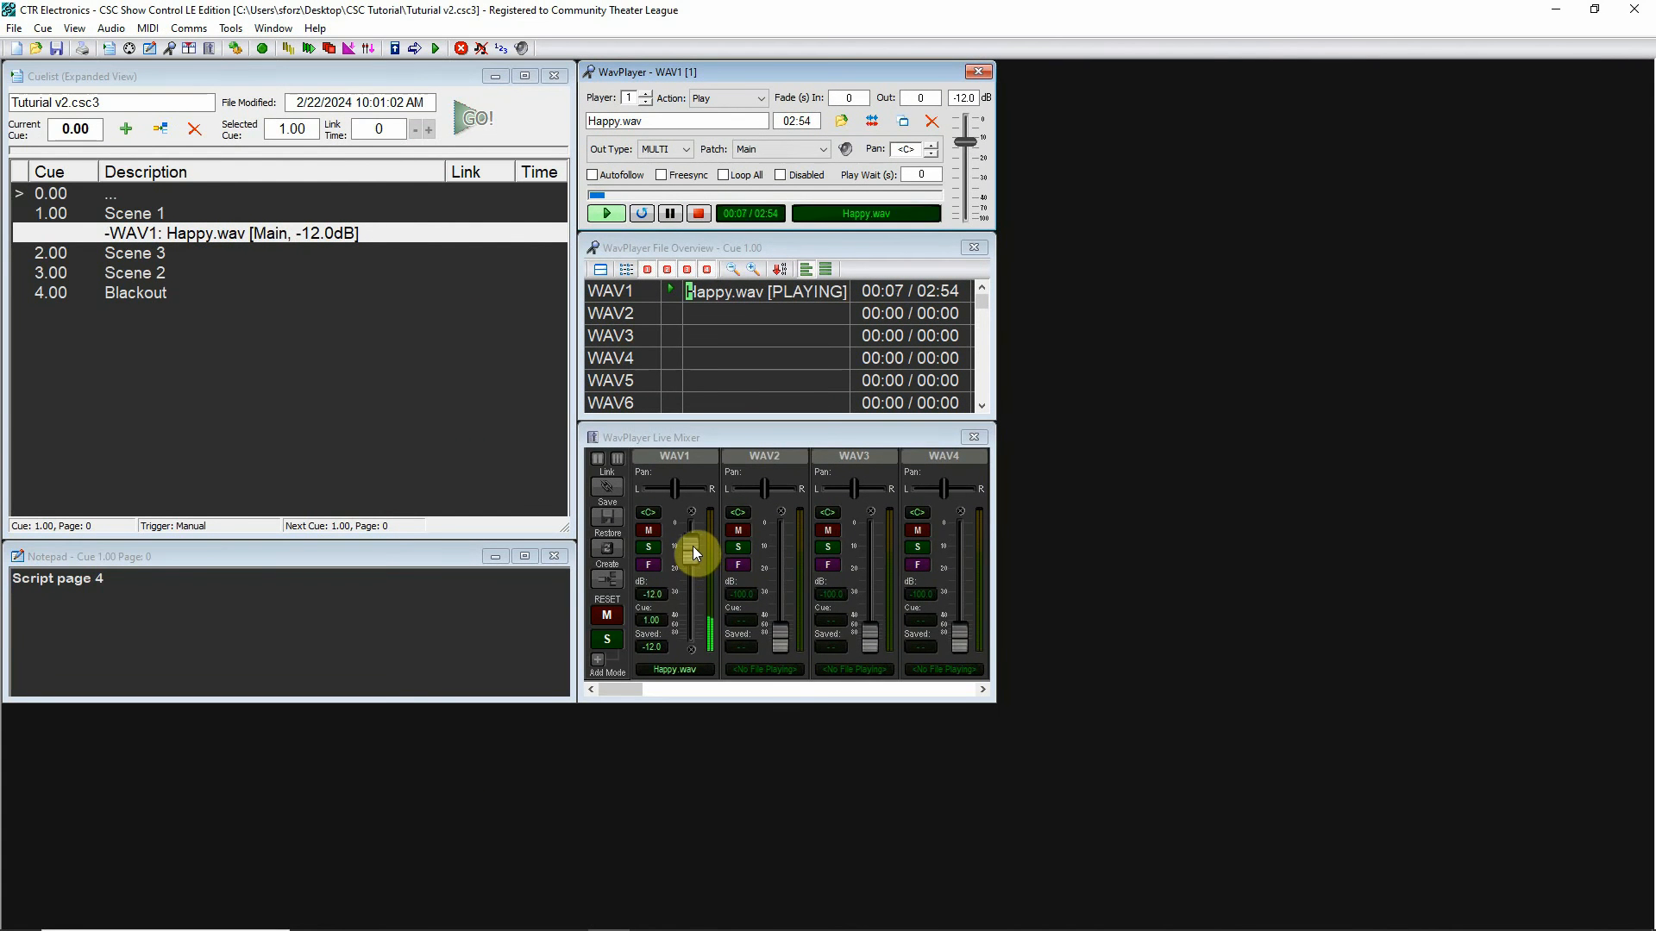
pyautogui.moveTo(692, 546)
pyautogui.mouseDown()
pyautogui.moveTo(686, 593)
pyautogui.moveTo(688, 528)
pyautogui.moveTo(687, 543)
pyautogui.mouseUp()
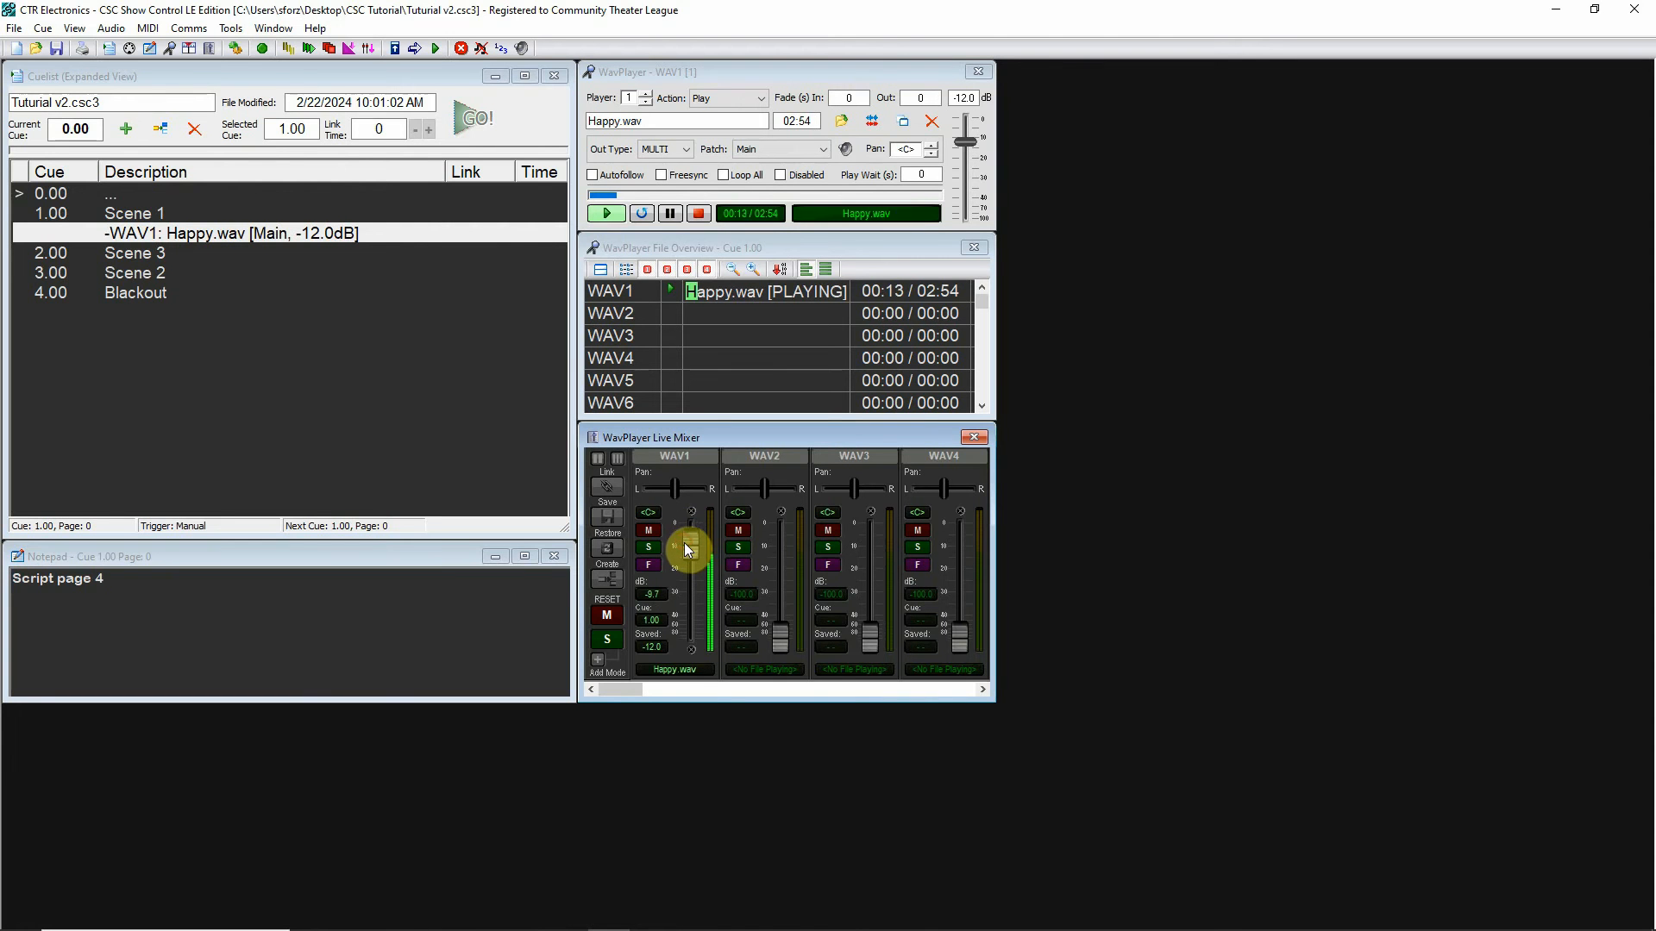
pyautogui.click(699, 213)
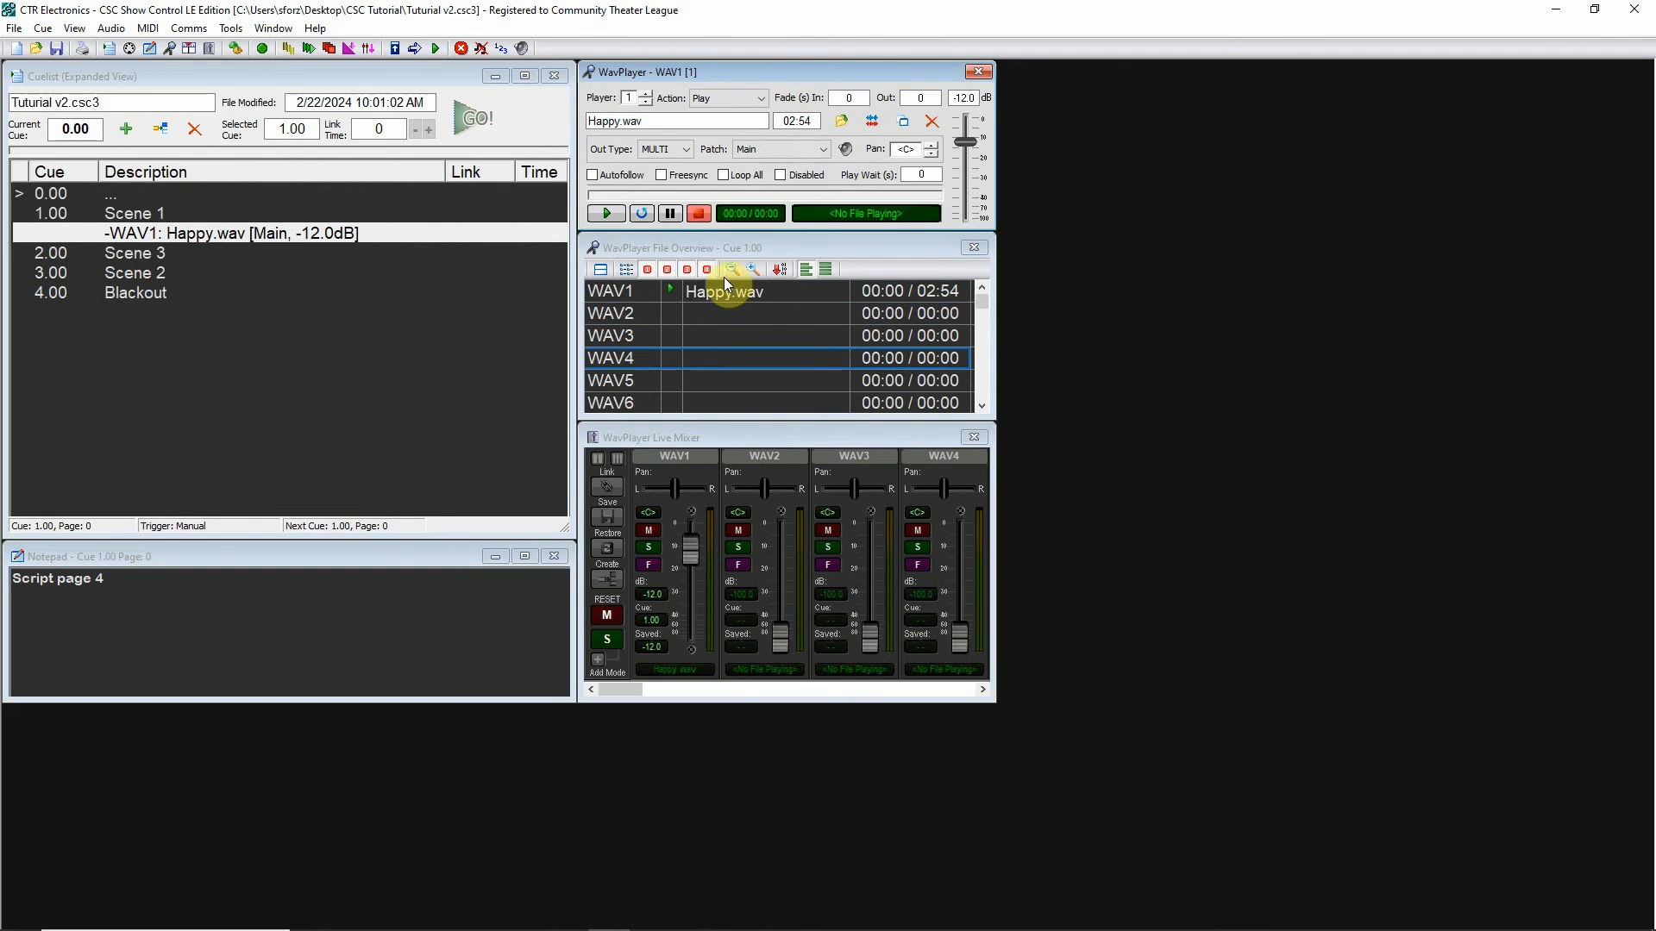
# - Select the WAV1 row in the WavPlayer File Overview and hide all four player banks
pyautogui.click(713, 343)
pyautogui.click(758, 291)
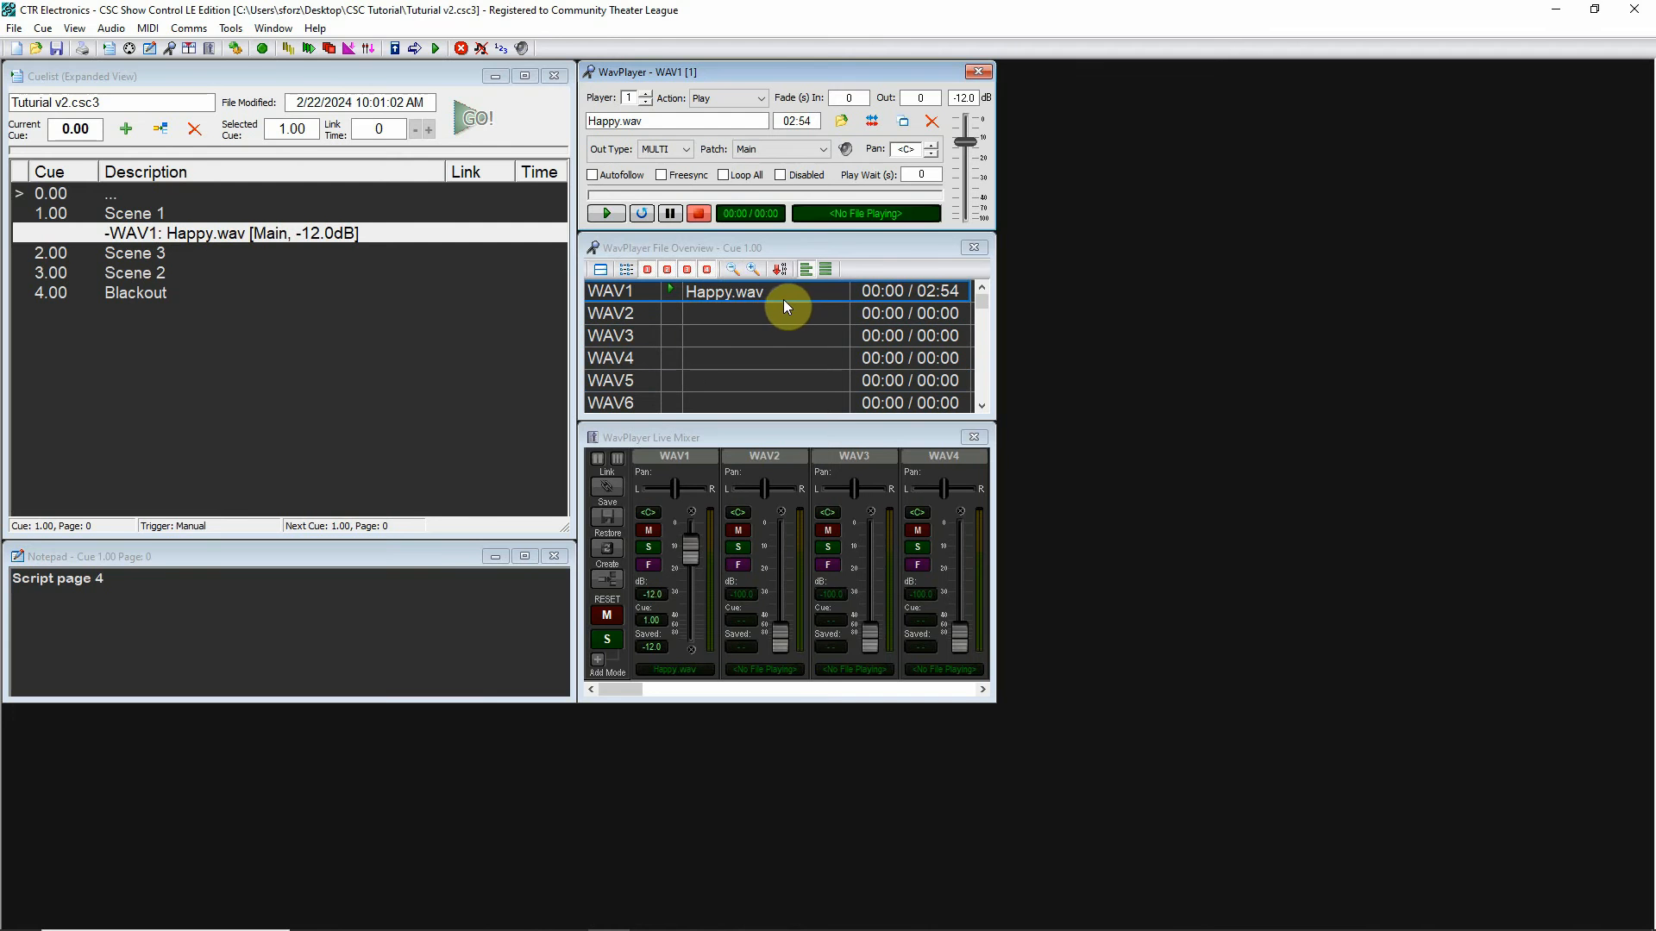
pyautogui.click(708, 271)
pyautogui.click(691, 274)
pyautogui.click(668, 272)
pyautogui.click(646, 272)
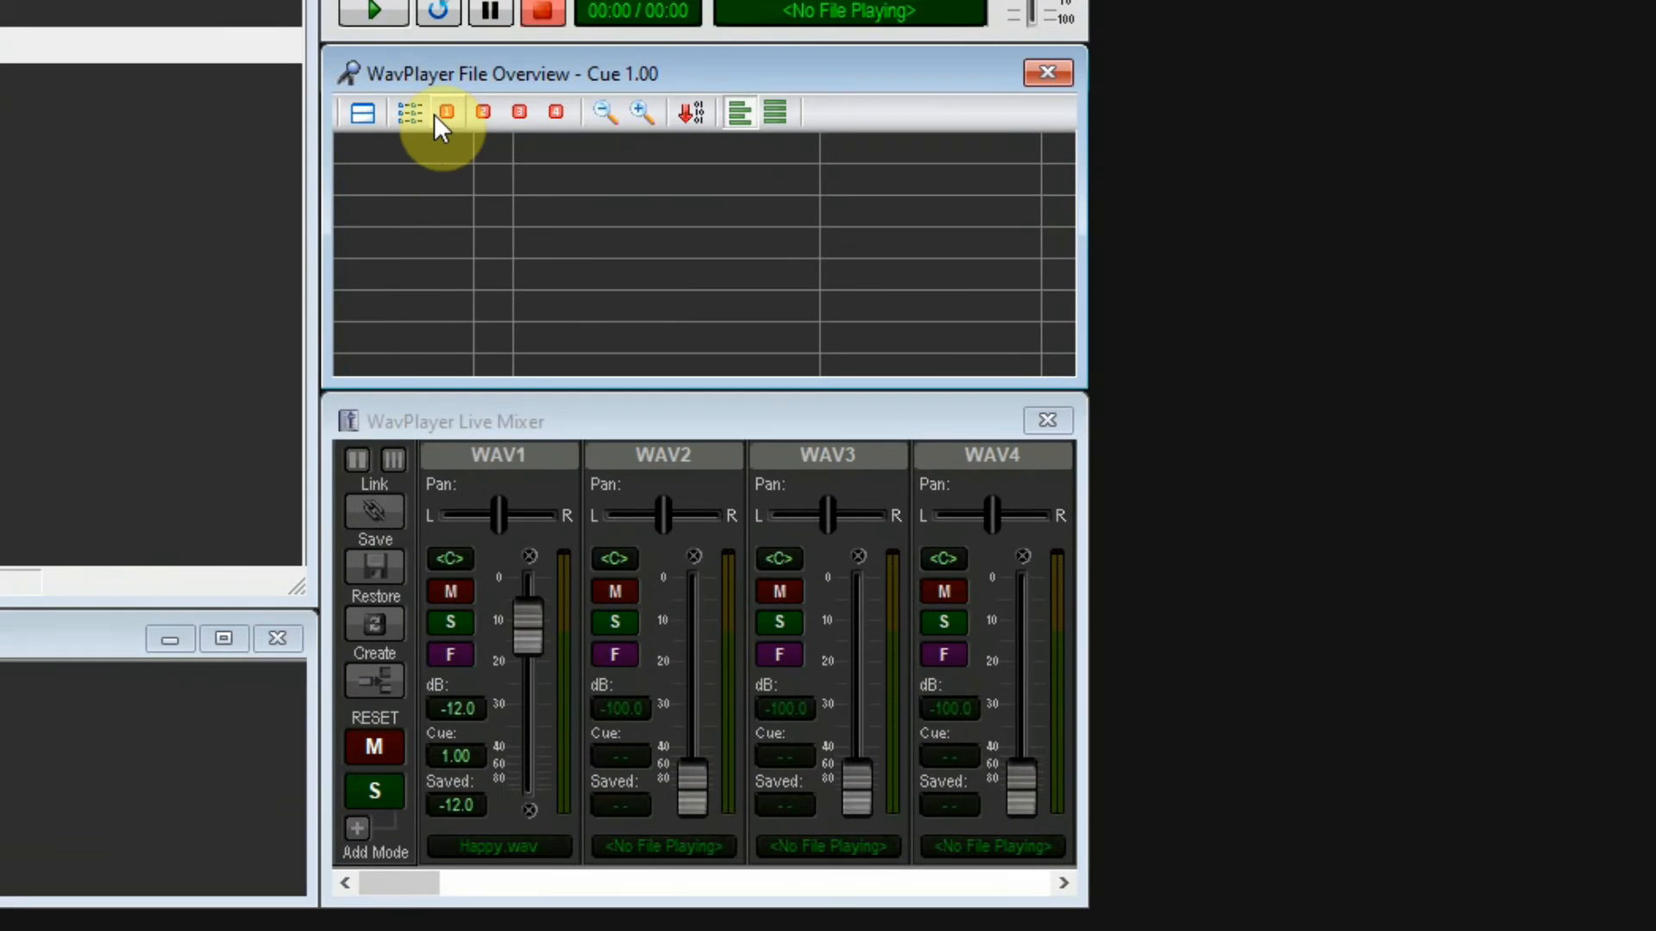
# - Show all four player banks again in the WavPlayer File Overview
pyautogui.click(646, 271)
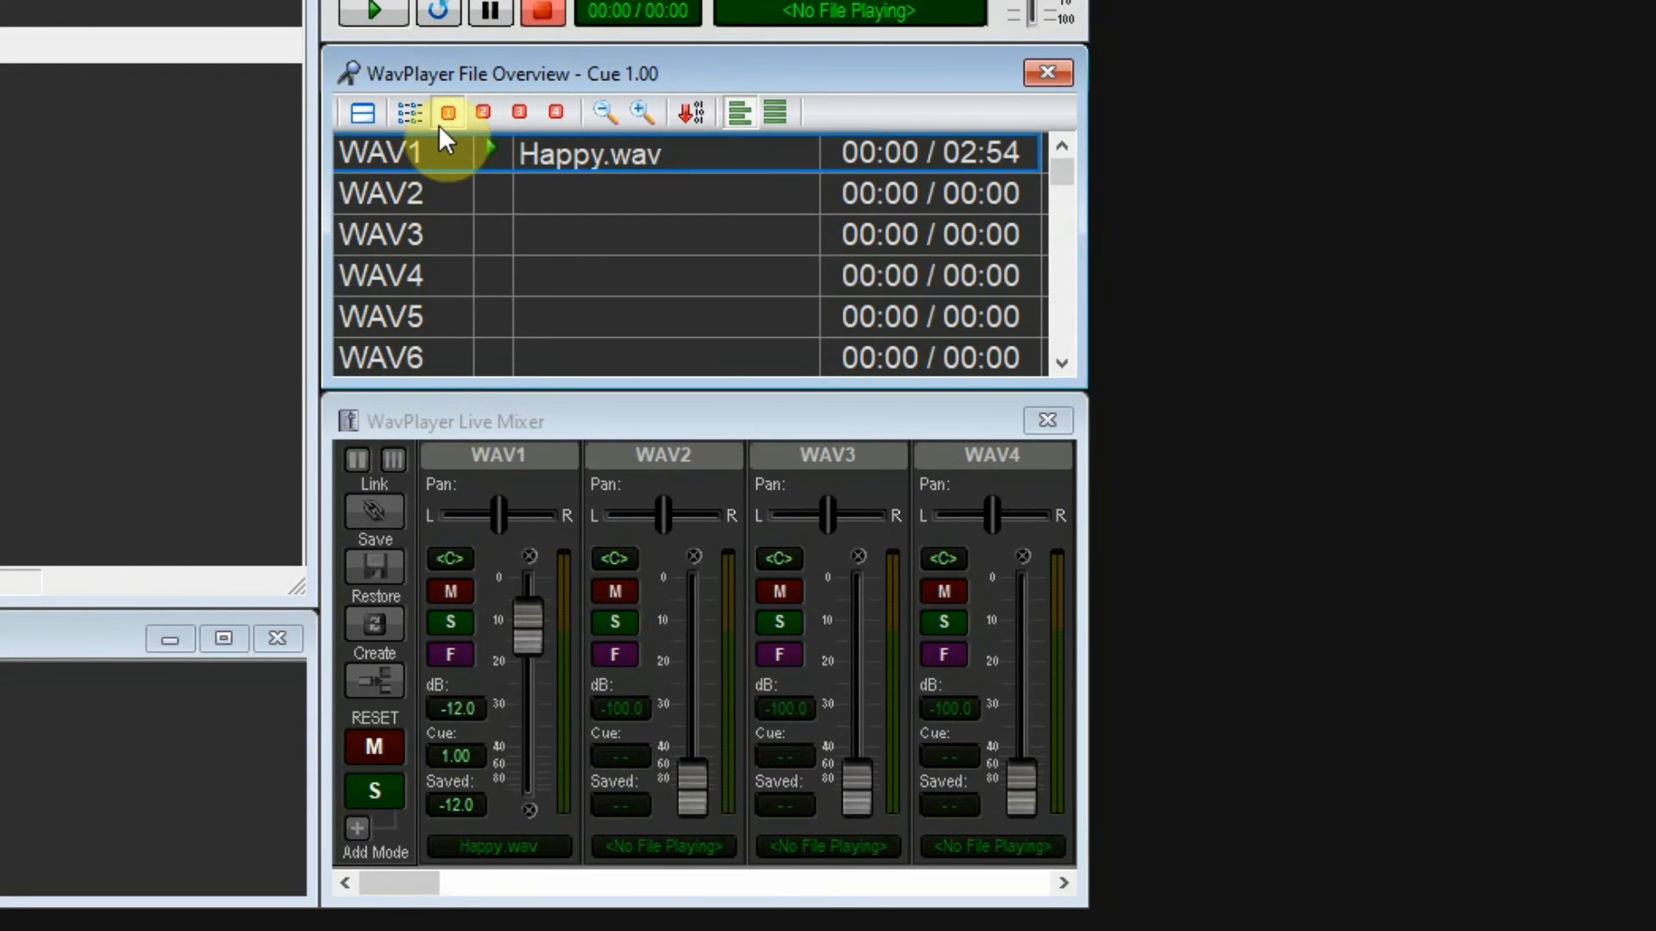
pyautogui.click(354, 112)
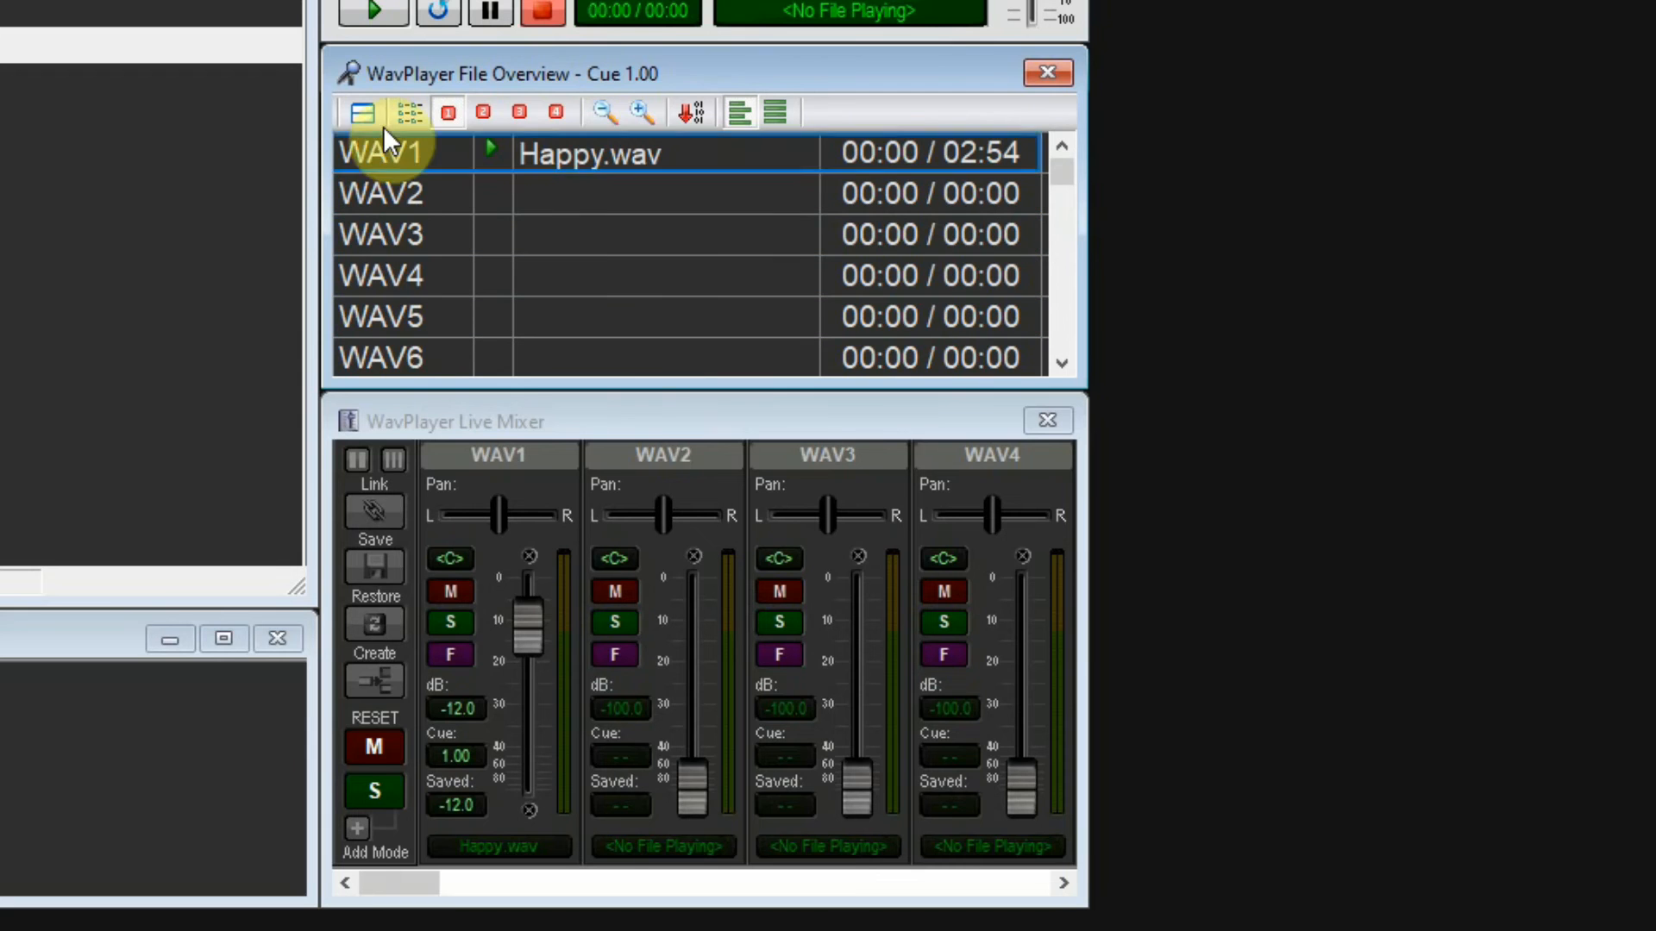
pyautogui.click(489, 116)
pyautogui.click(520, 112)
pyautogui.click(558, 110)
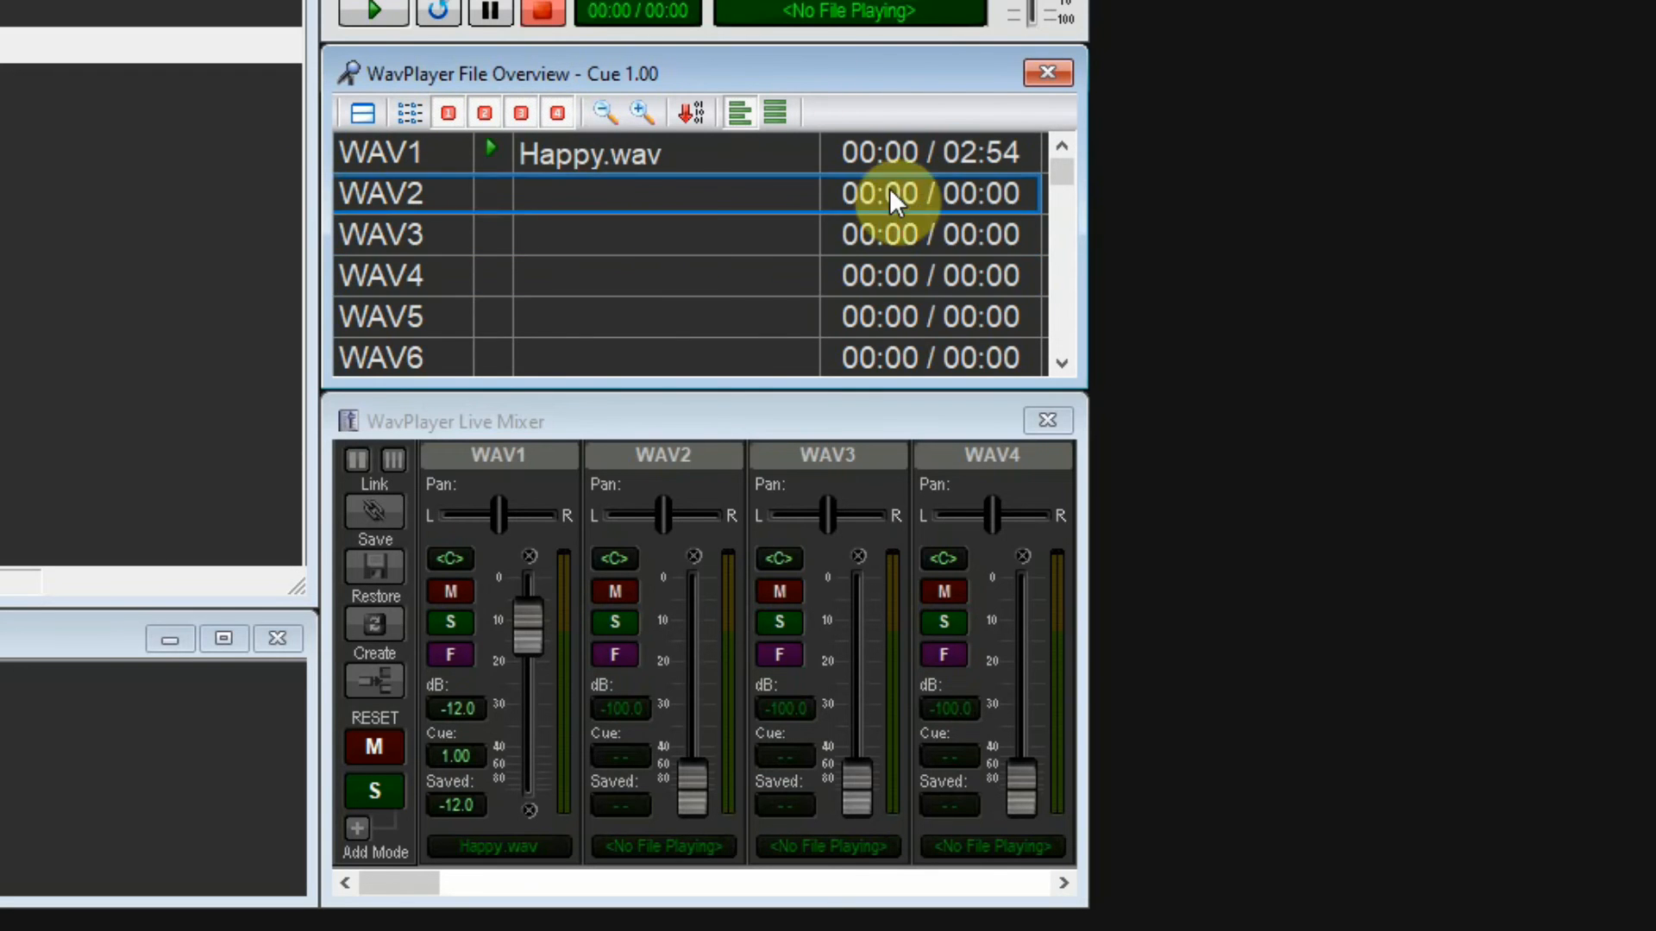
# - Try larger and smaller text sizes in the WavPlayer File Overview, finishing one size larger than the original
pyautogui.click(647, 110)
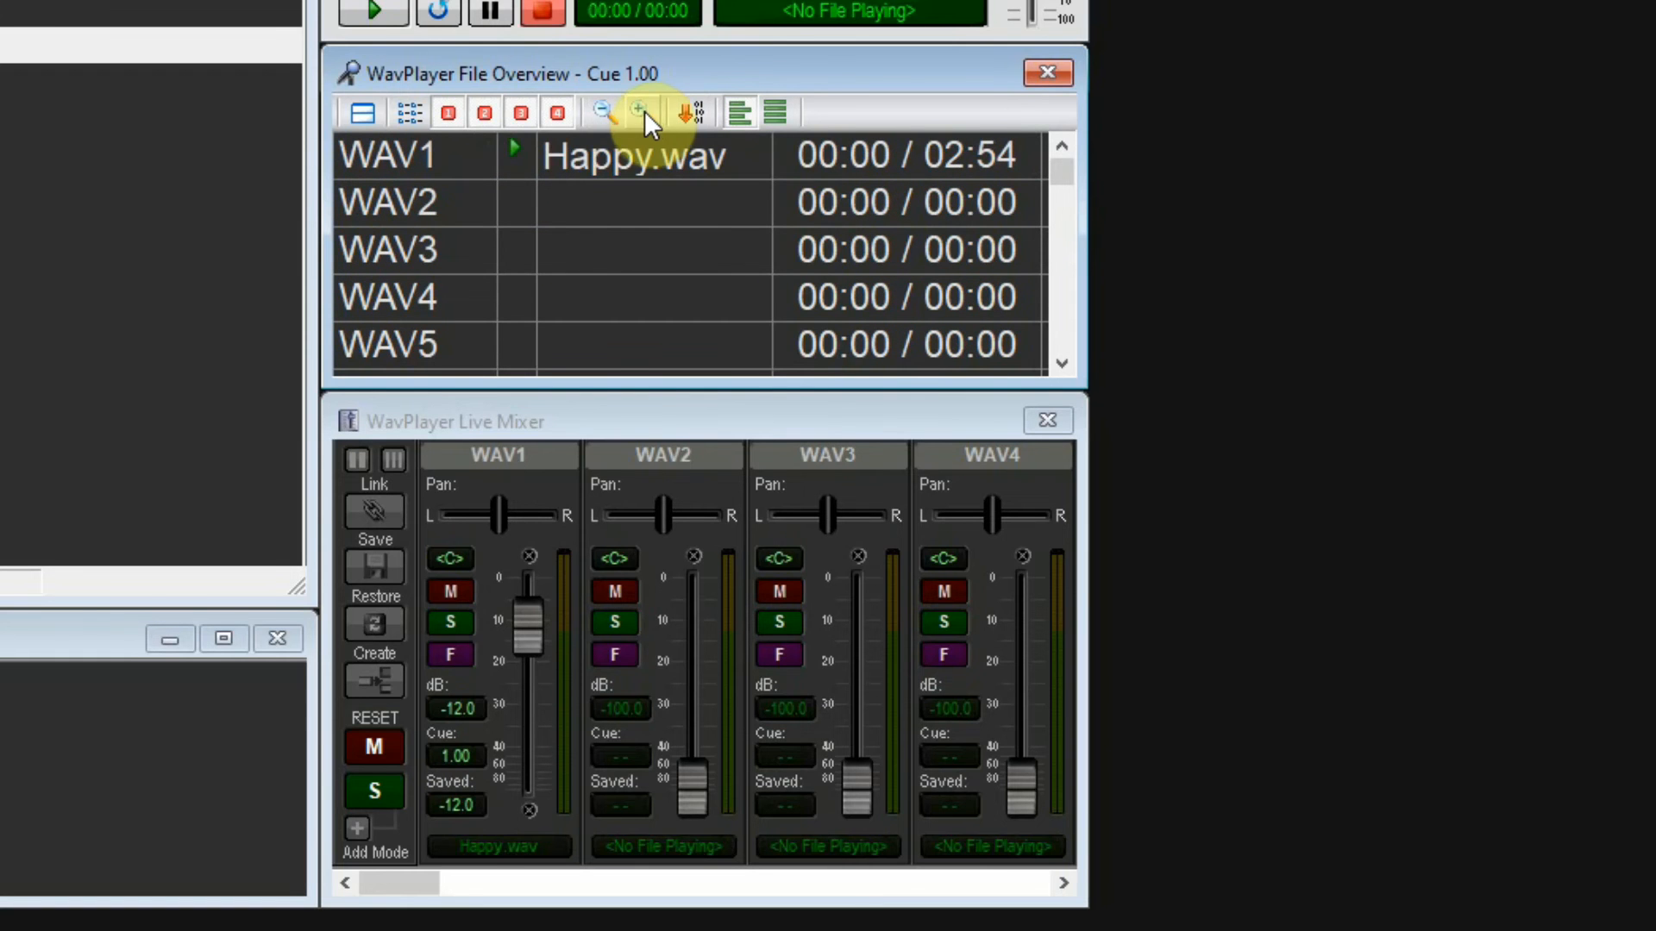
pyautogui.click(598, 109)
pyautogui.click(599, 108)
pyautogui.click(598, 109)
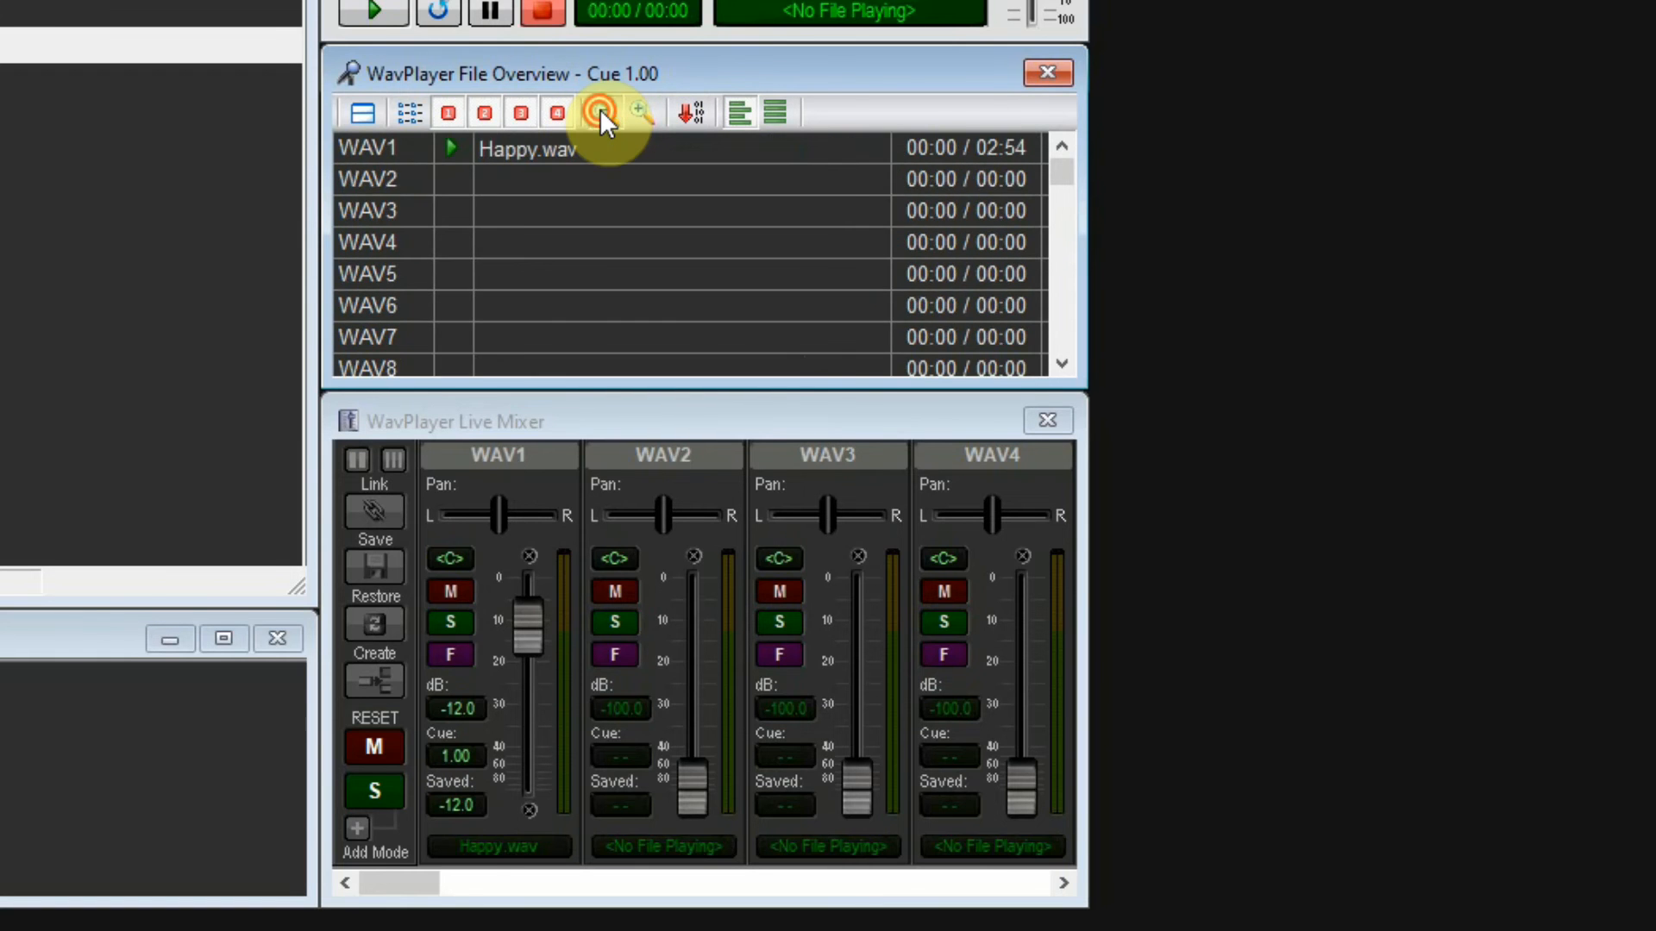
pyautogui.click(599, 109)
pyautogui.click(638, 102)
pyautogui.click(640, 99)
pyautogui.click(642, 98)
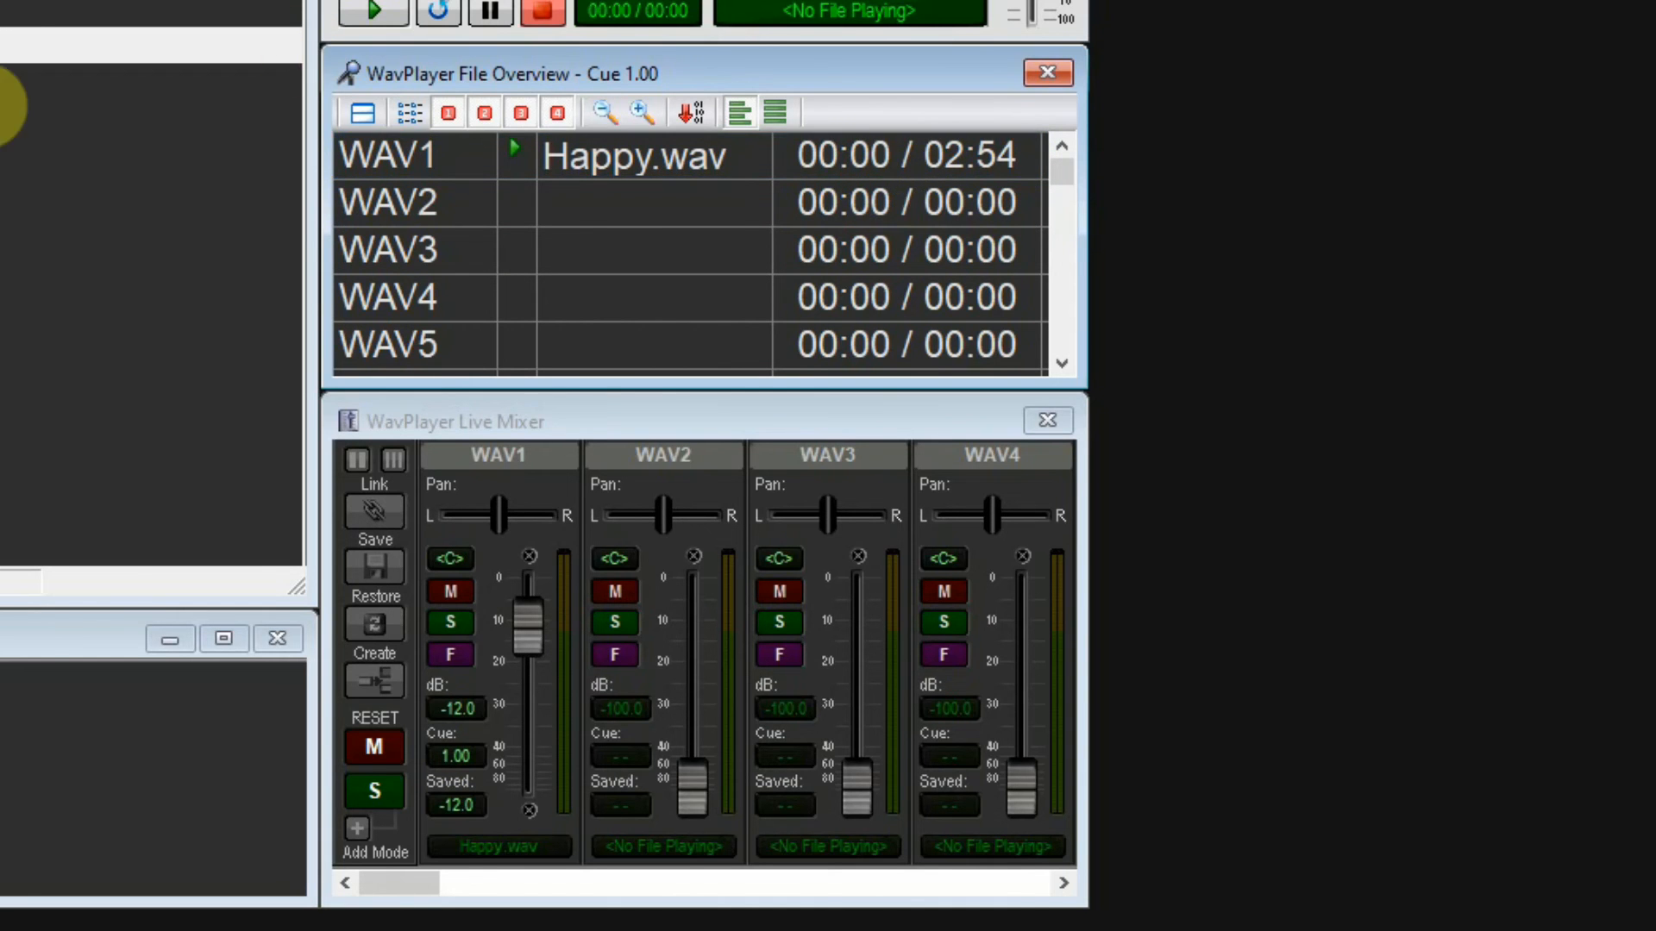
# - Play Happy.wav from its cue line to watch the elapsed time in the file overview, and stop playback
pyautogui.click(19, 50)
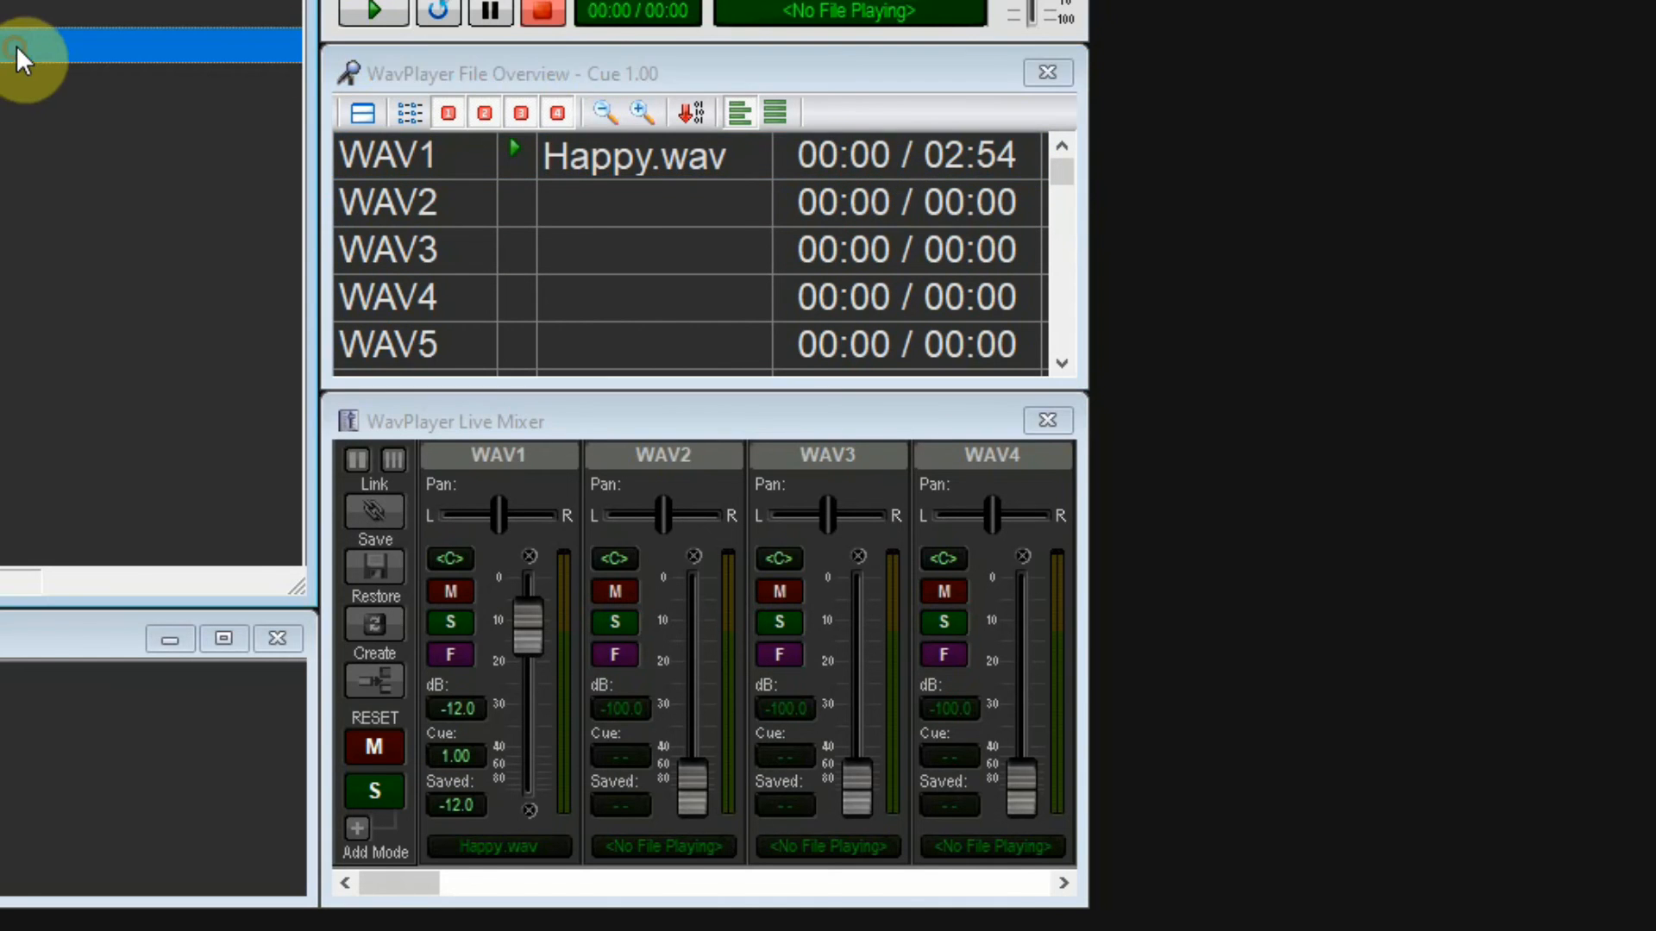
pyautogui.click(371, 8)
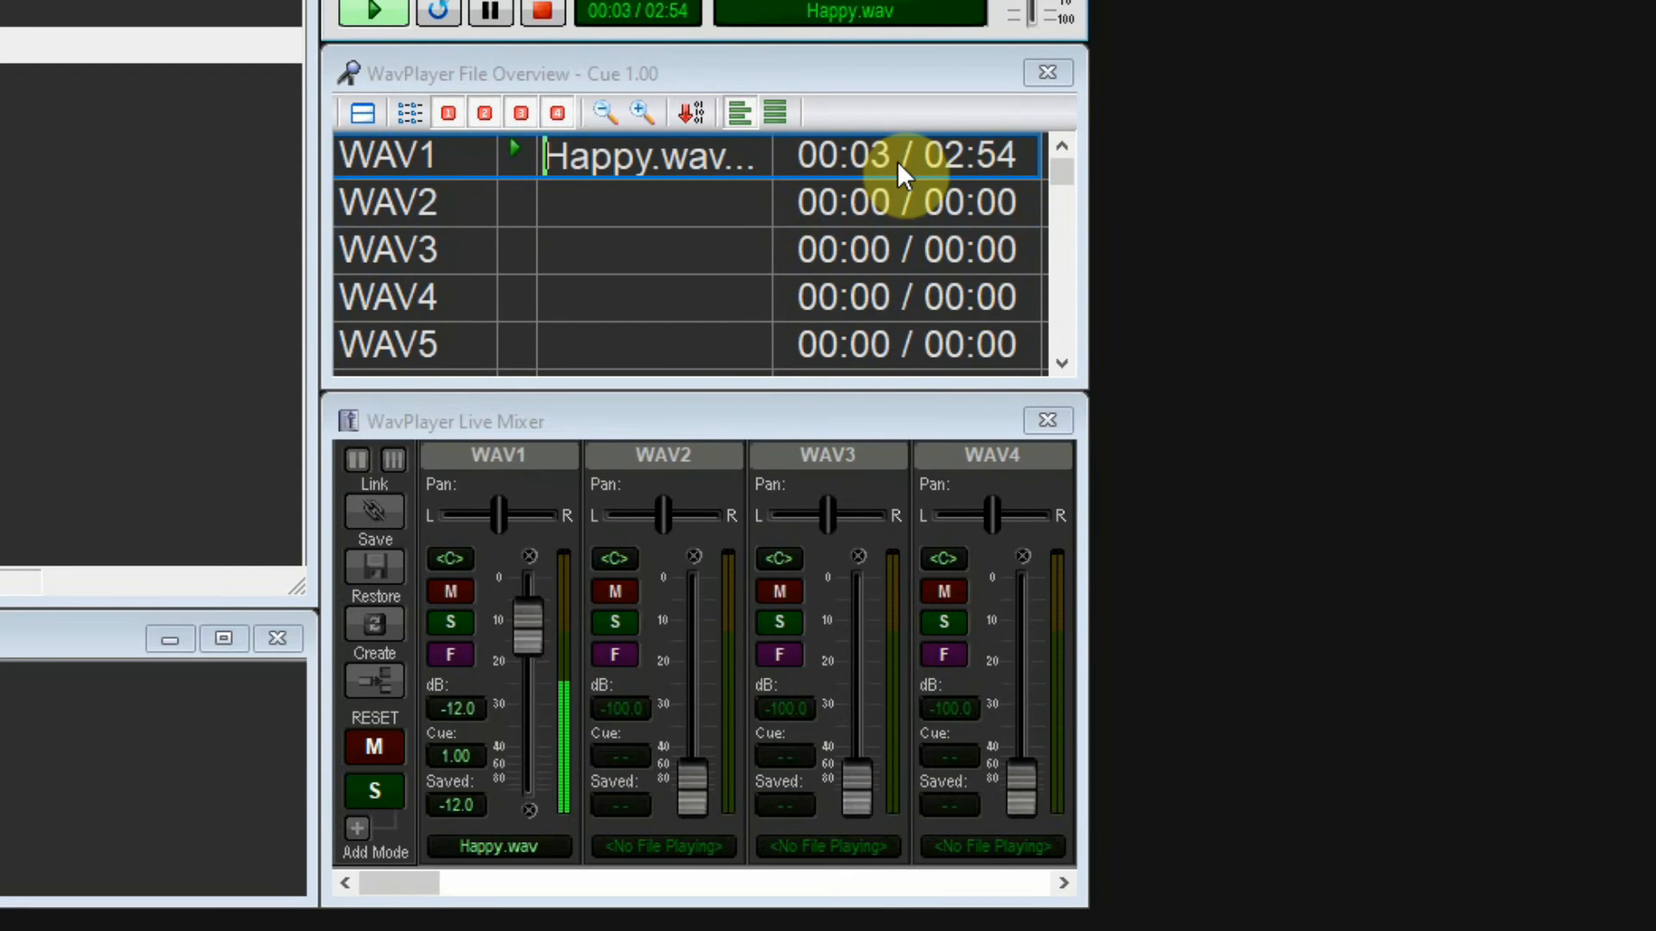
pyautogui.click(541, 12)
pyautogui.click(3, 48)
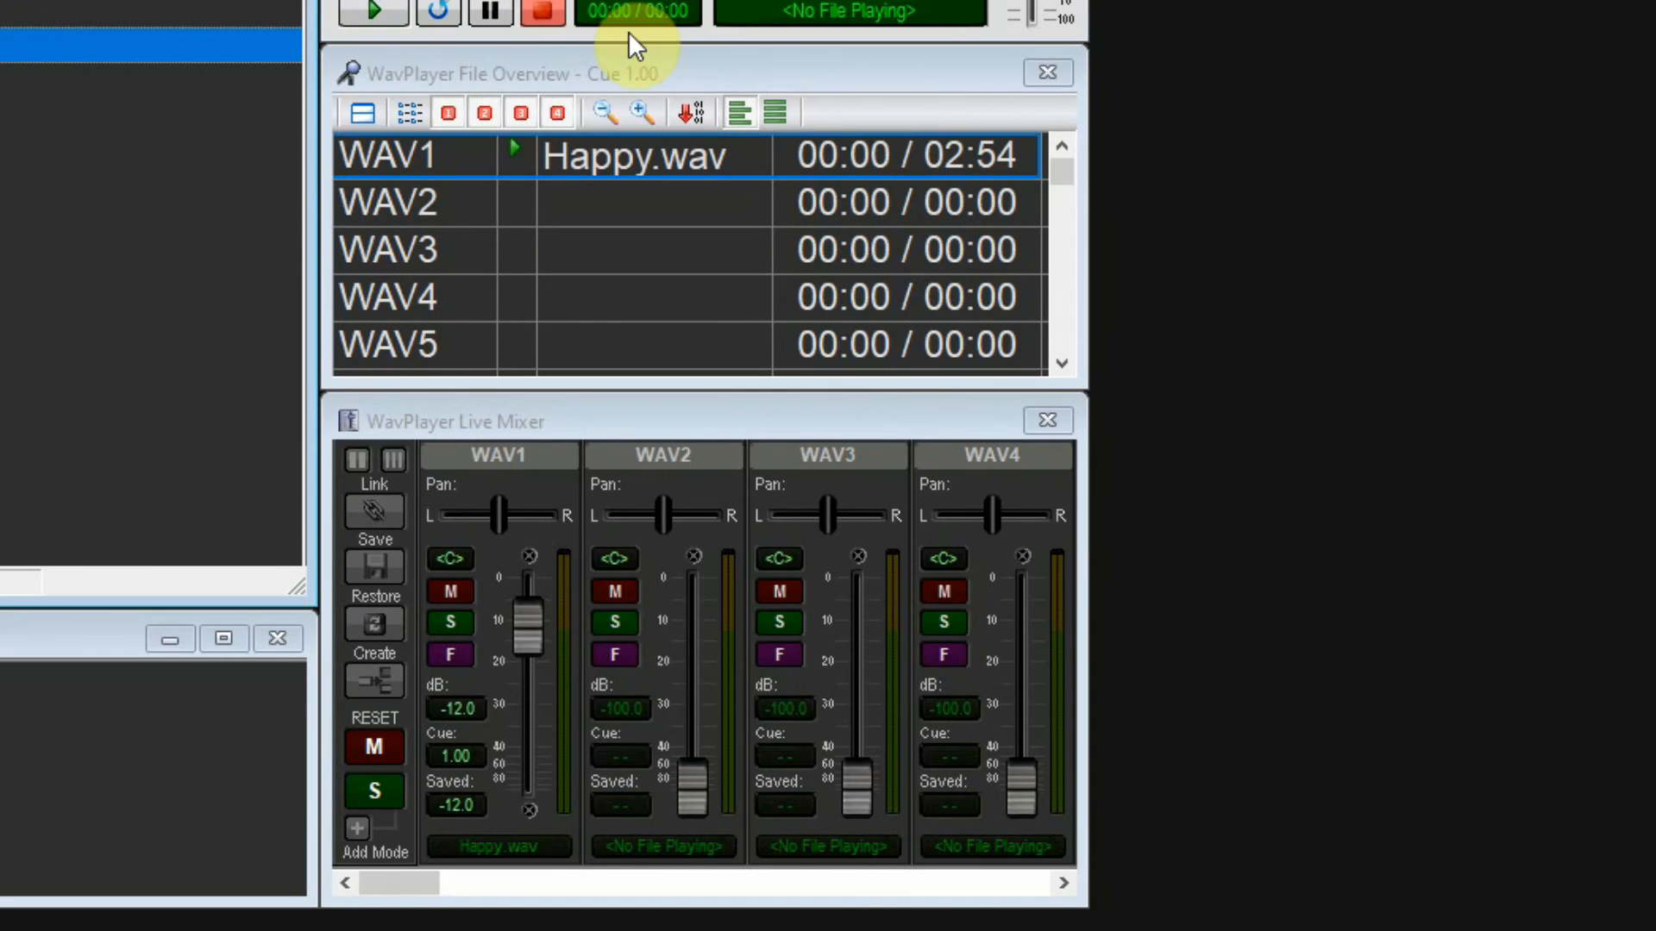
# - Switch the file overview to remaining-time display, play Happy.wav to watch the countdown, and stop playback
pyautogui.click(691, 110)
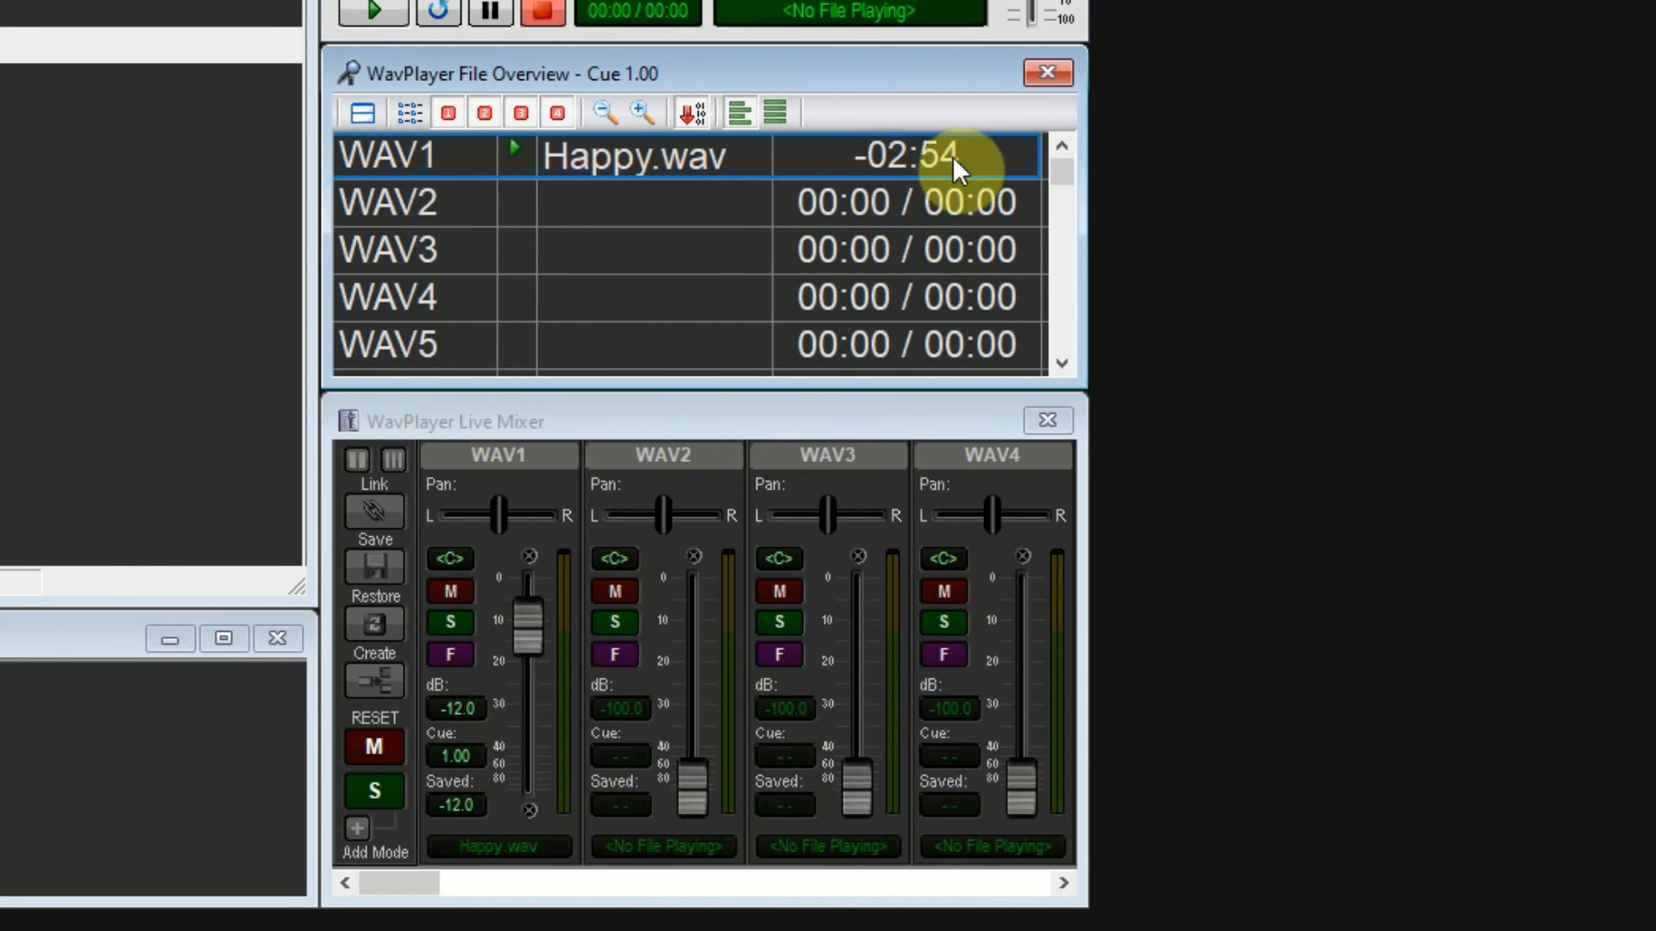
pyautogui.click(60, 45)
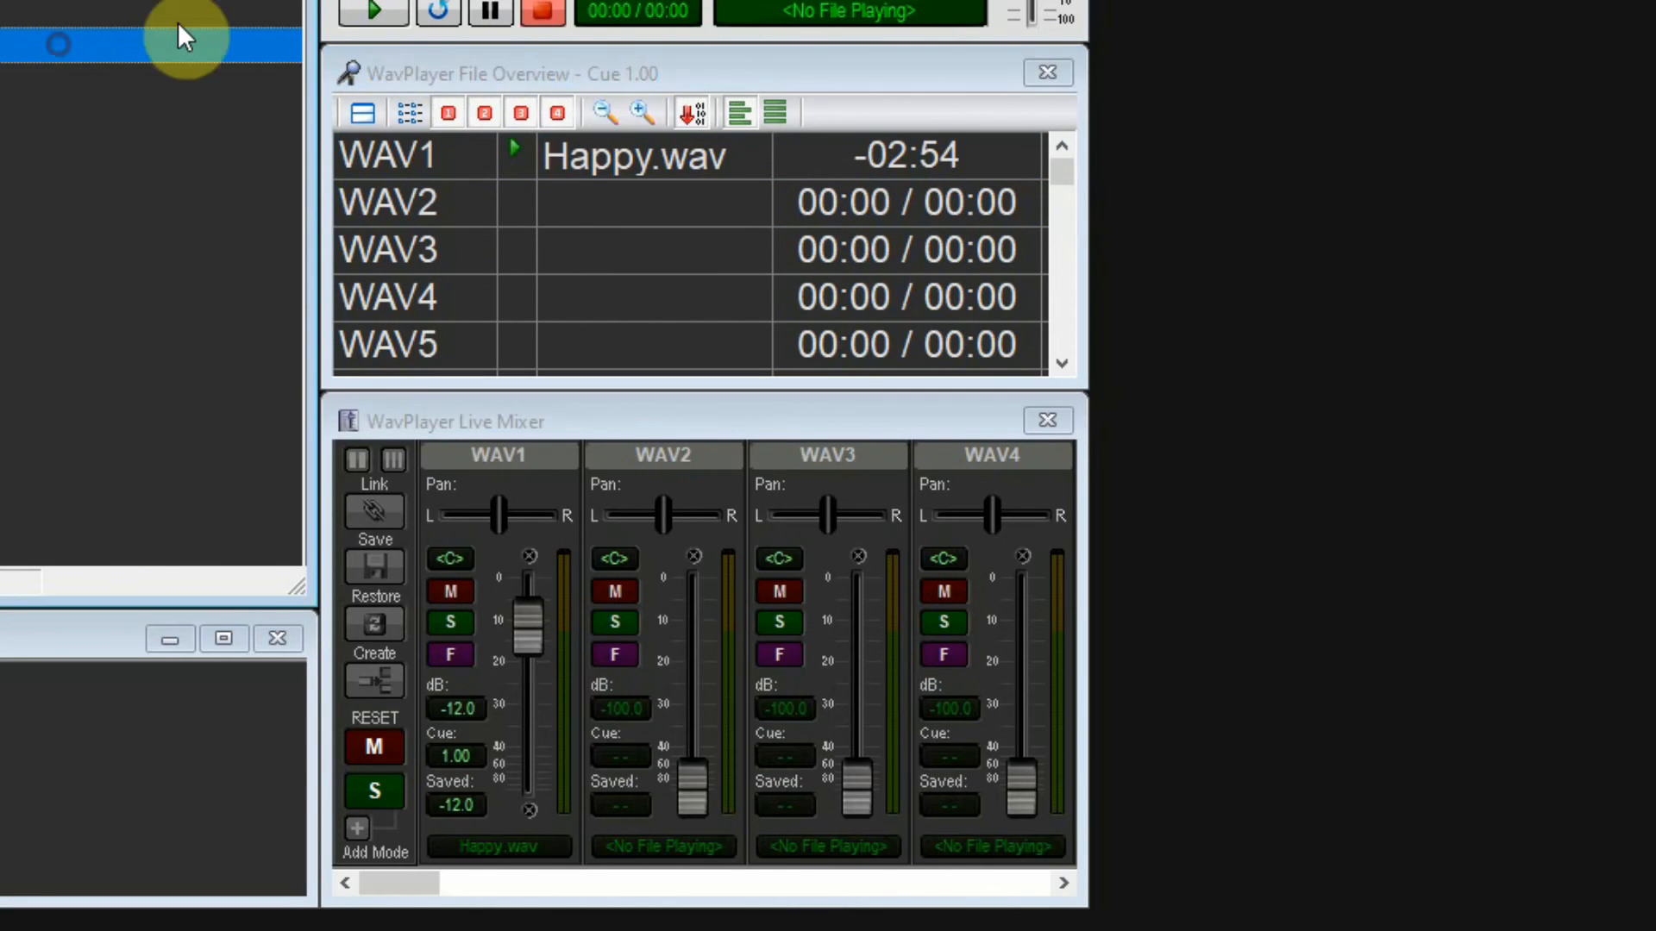
pyautogui.click(341, 13)
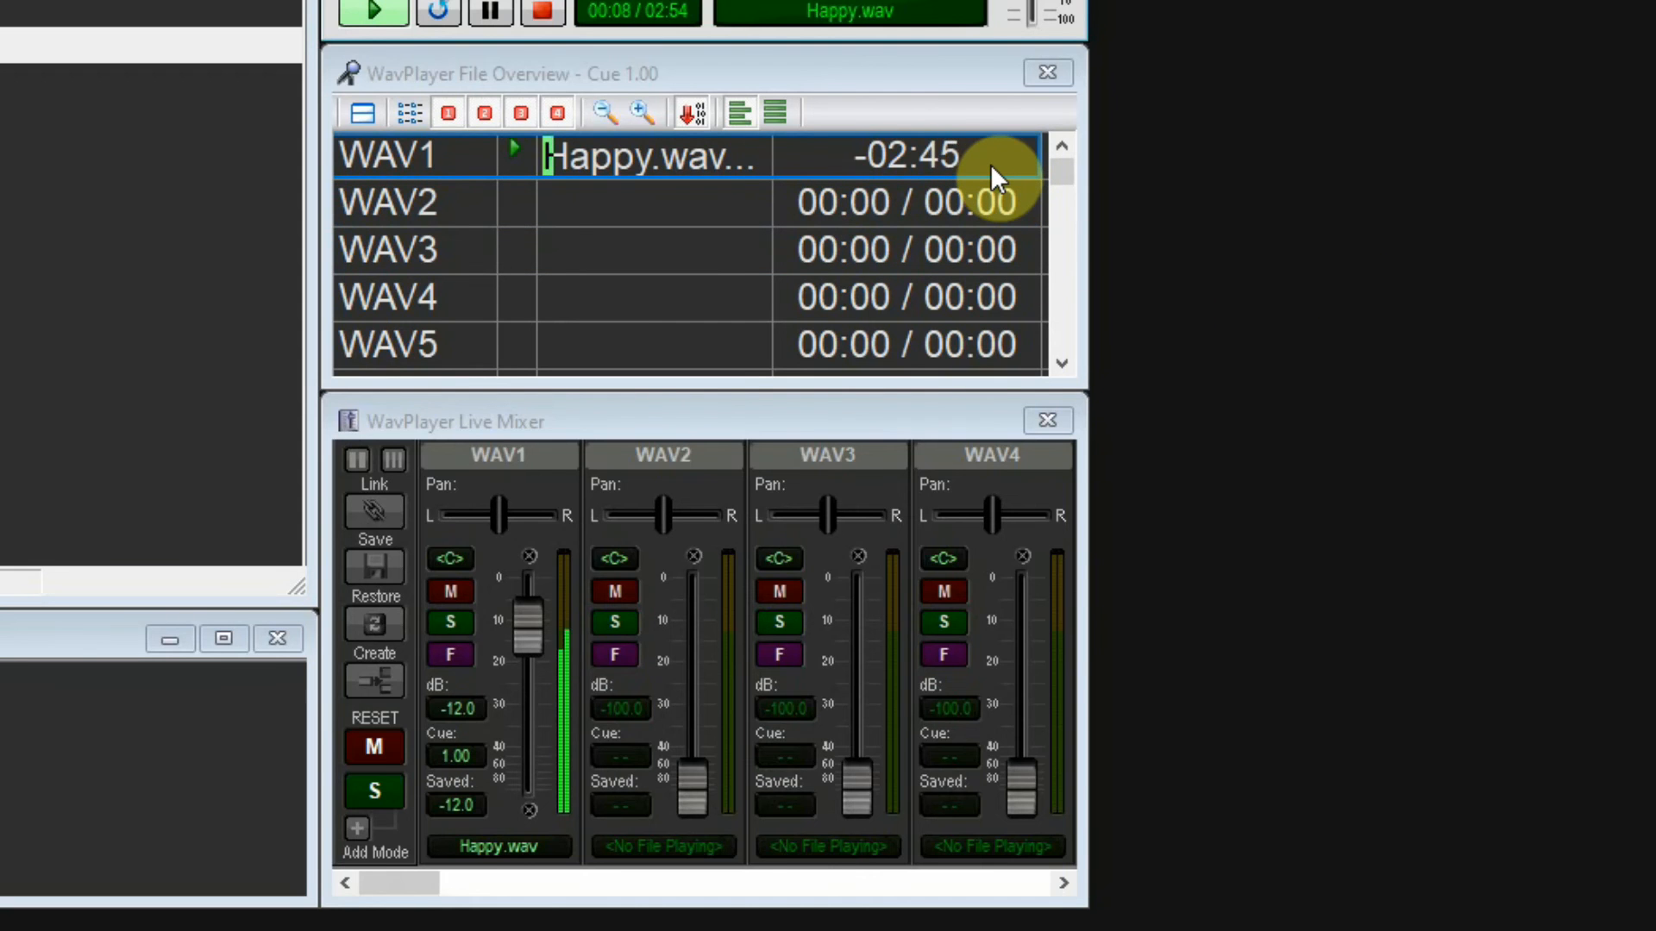
pyautogui.click(542, 10)
pyautogui.click(8, 47)
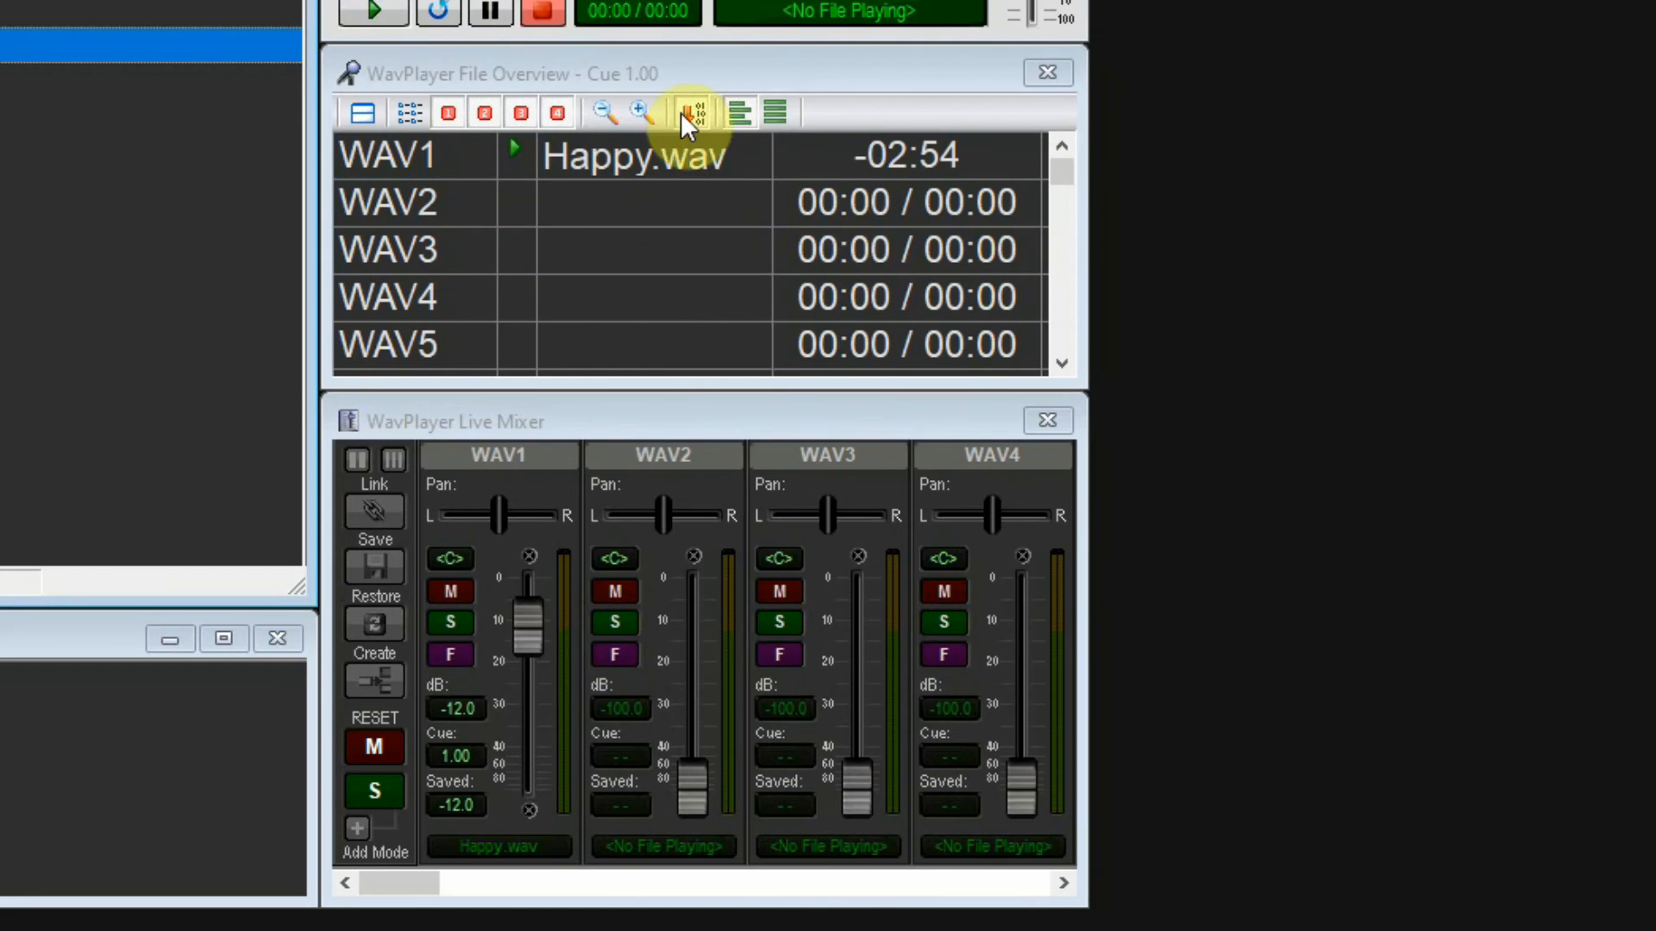
# - Reduce the file overview text by one size and widen the WavPlayer Live Mixer to show channels WAV1 through WAV8
pyautogui.click(601, 113)
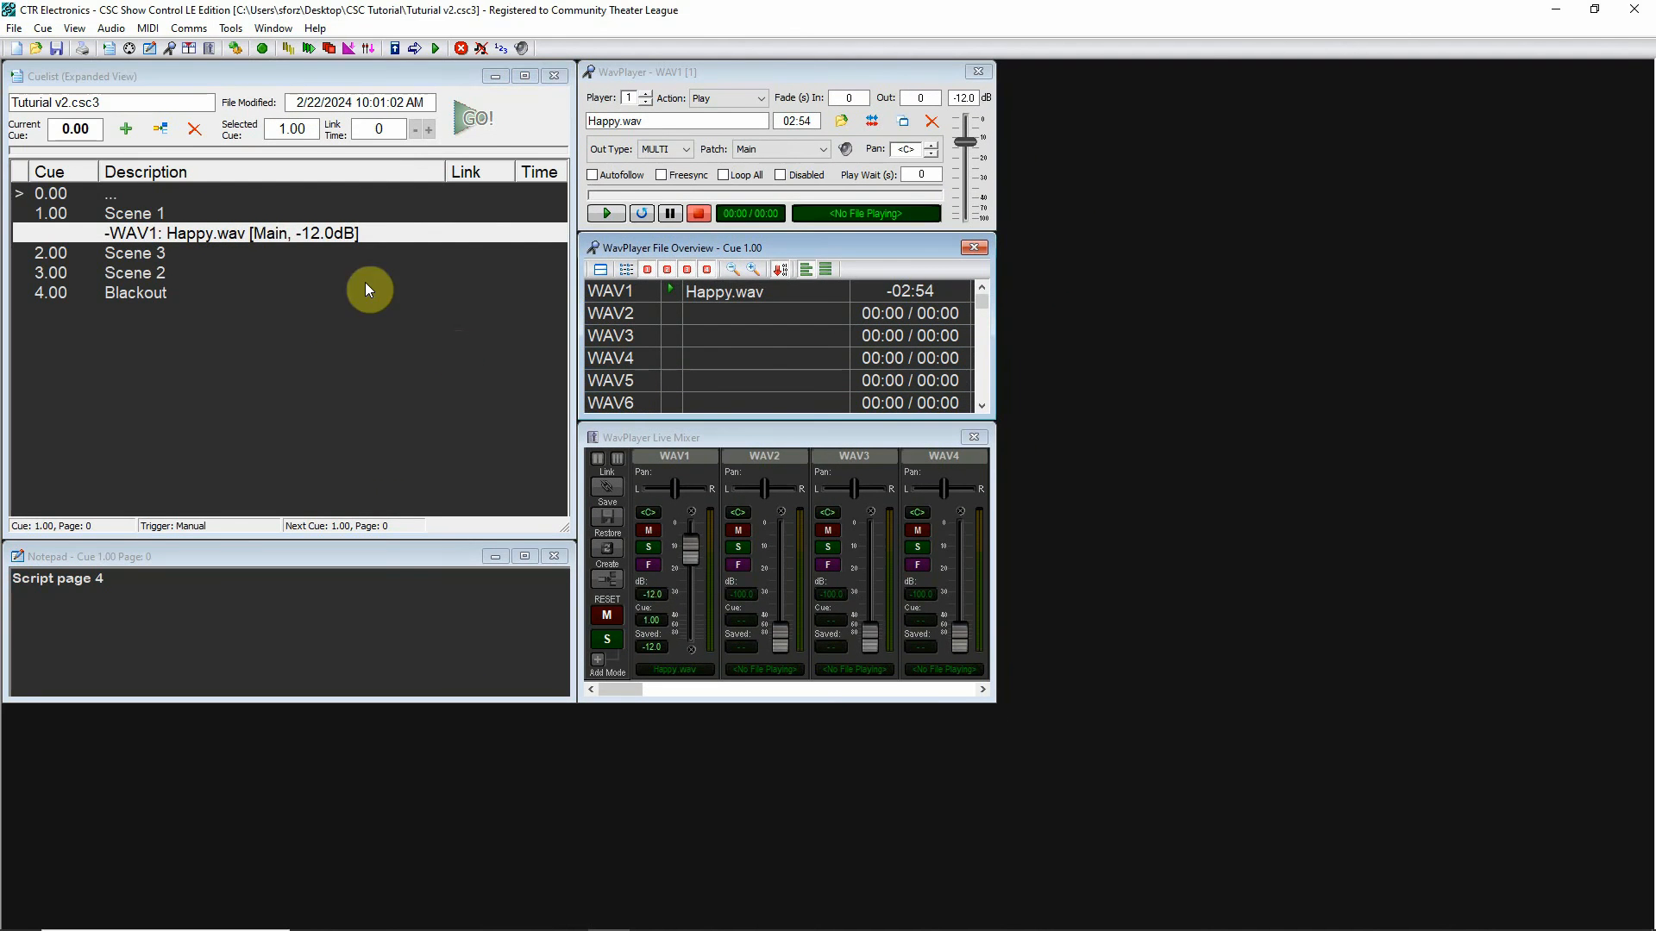
pyautogui.click(364, 282)
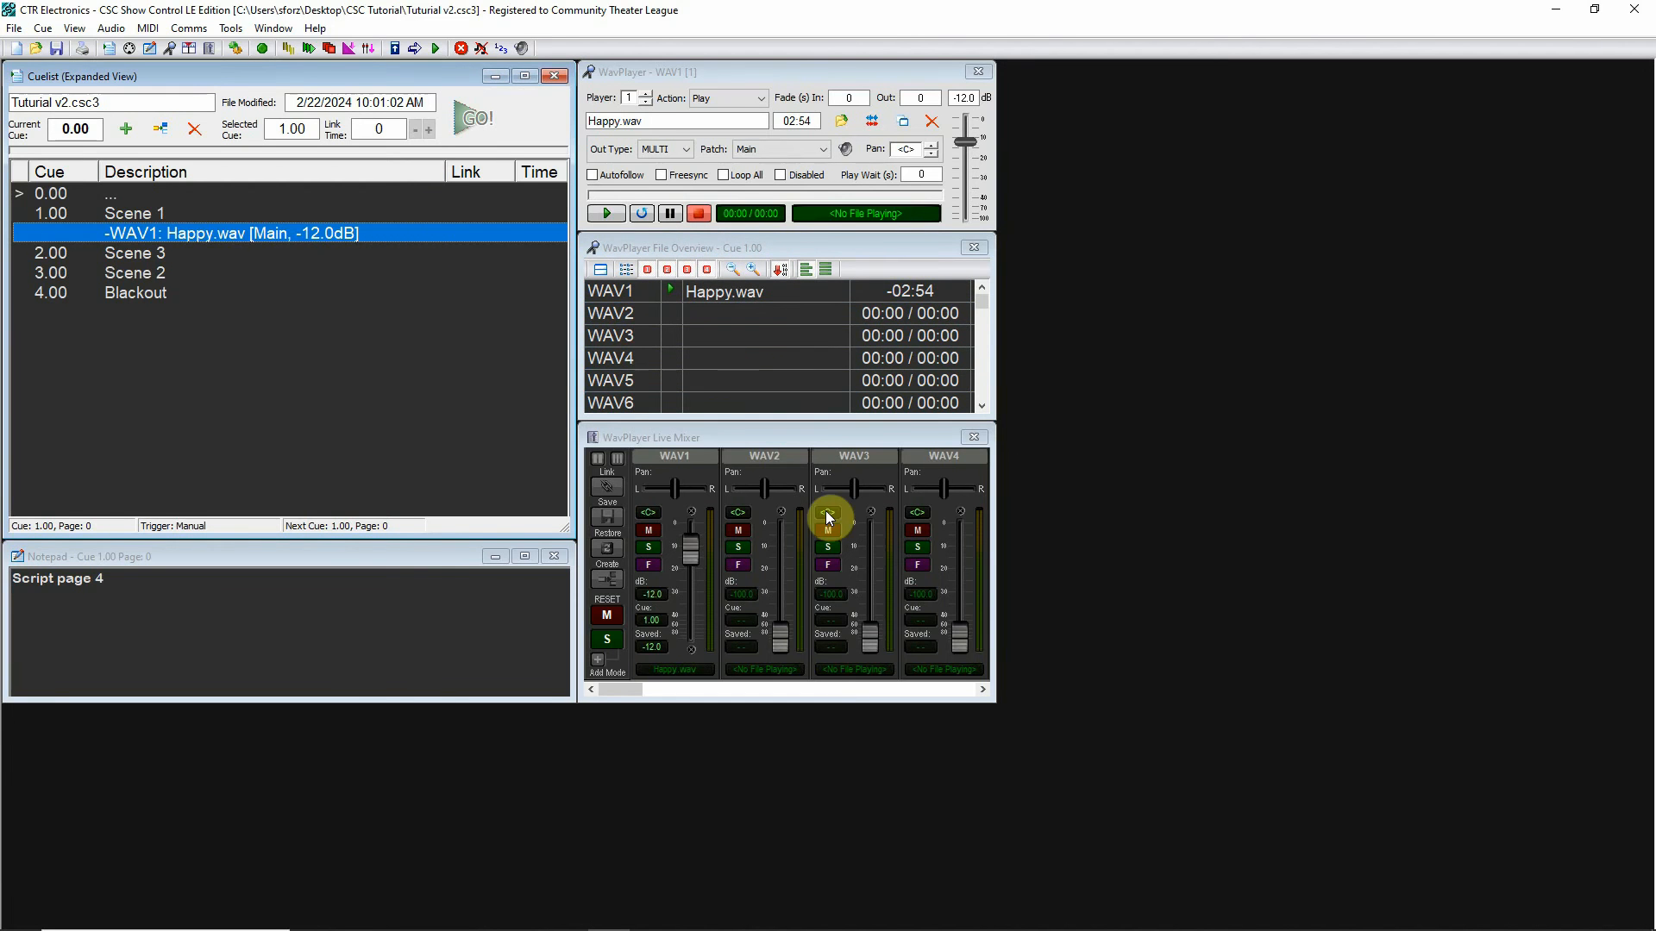
pyautogui.moveTo(994, 566); pyautogui.dragTo(1353, 573)
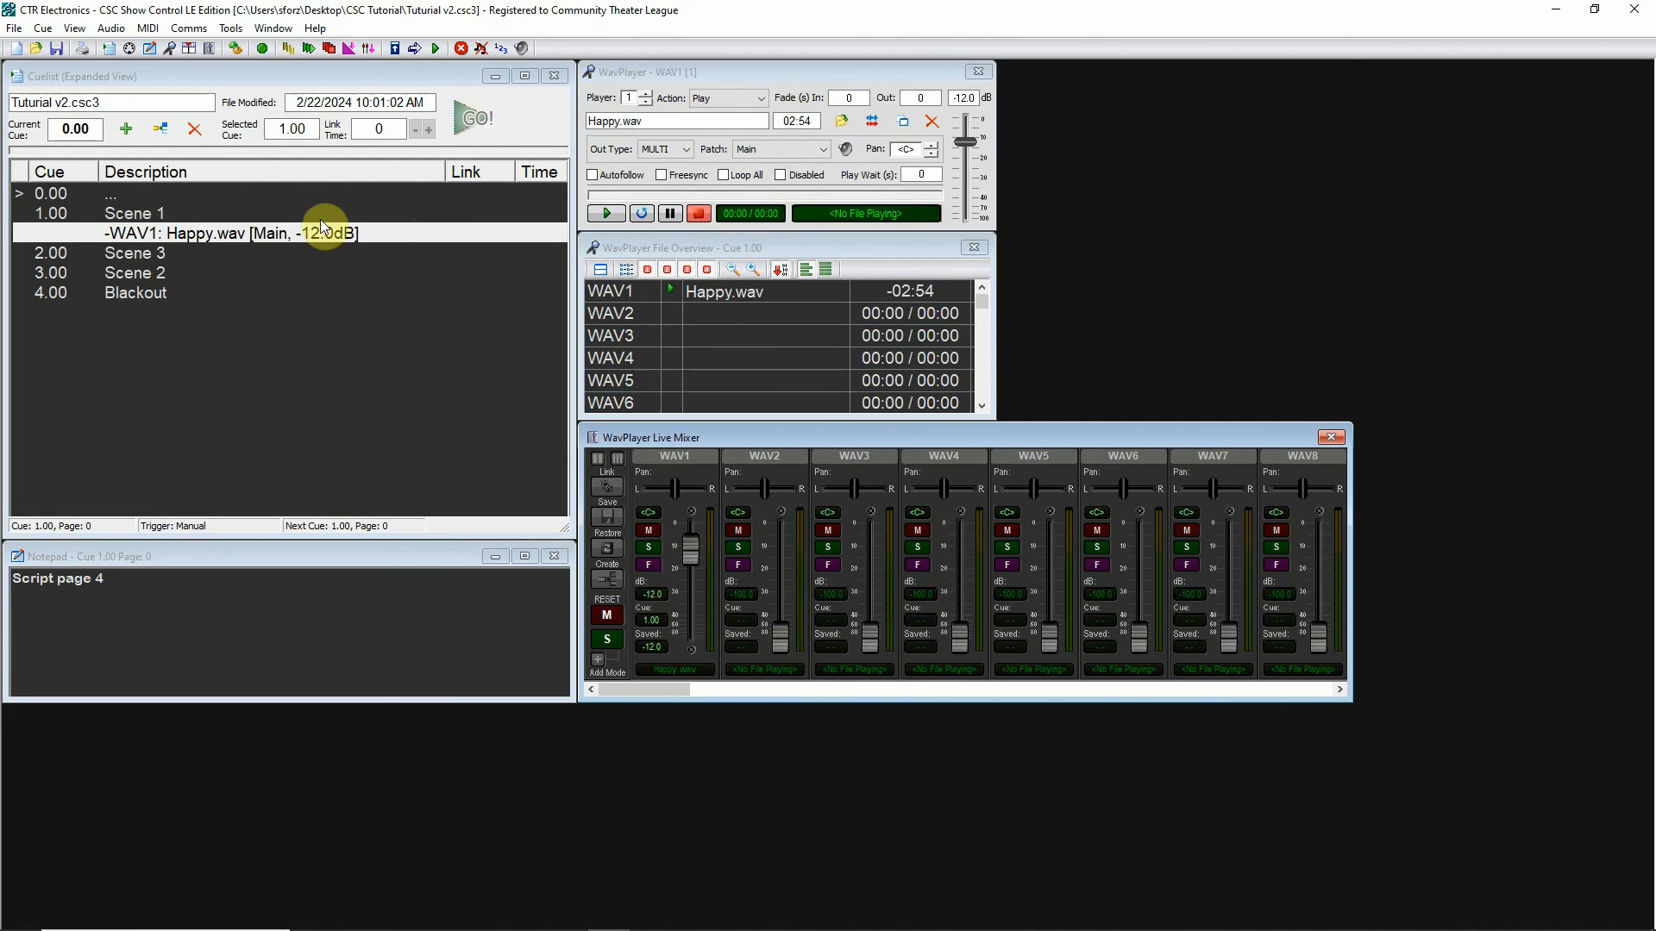
pyautogui.click(390, 234)
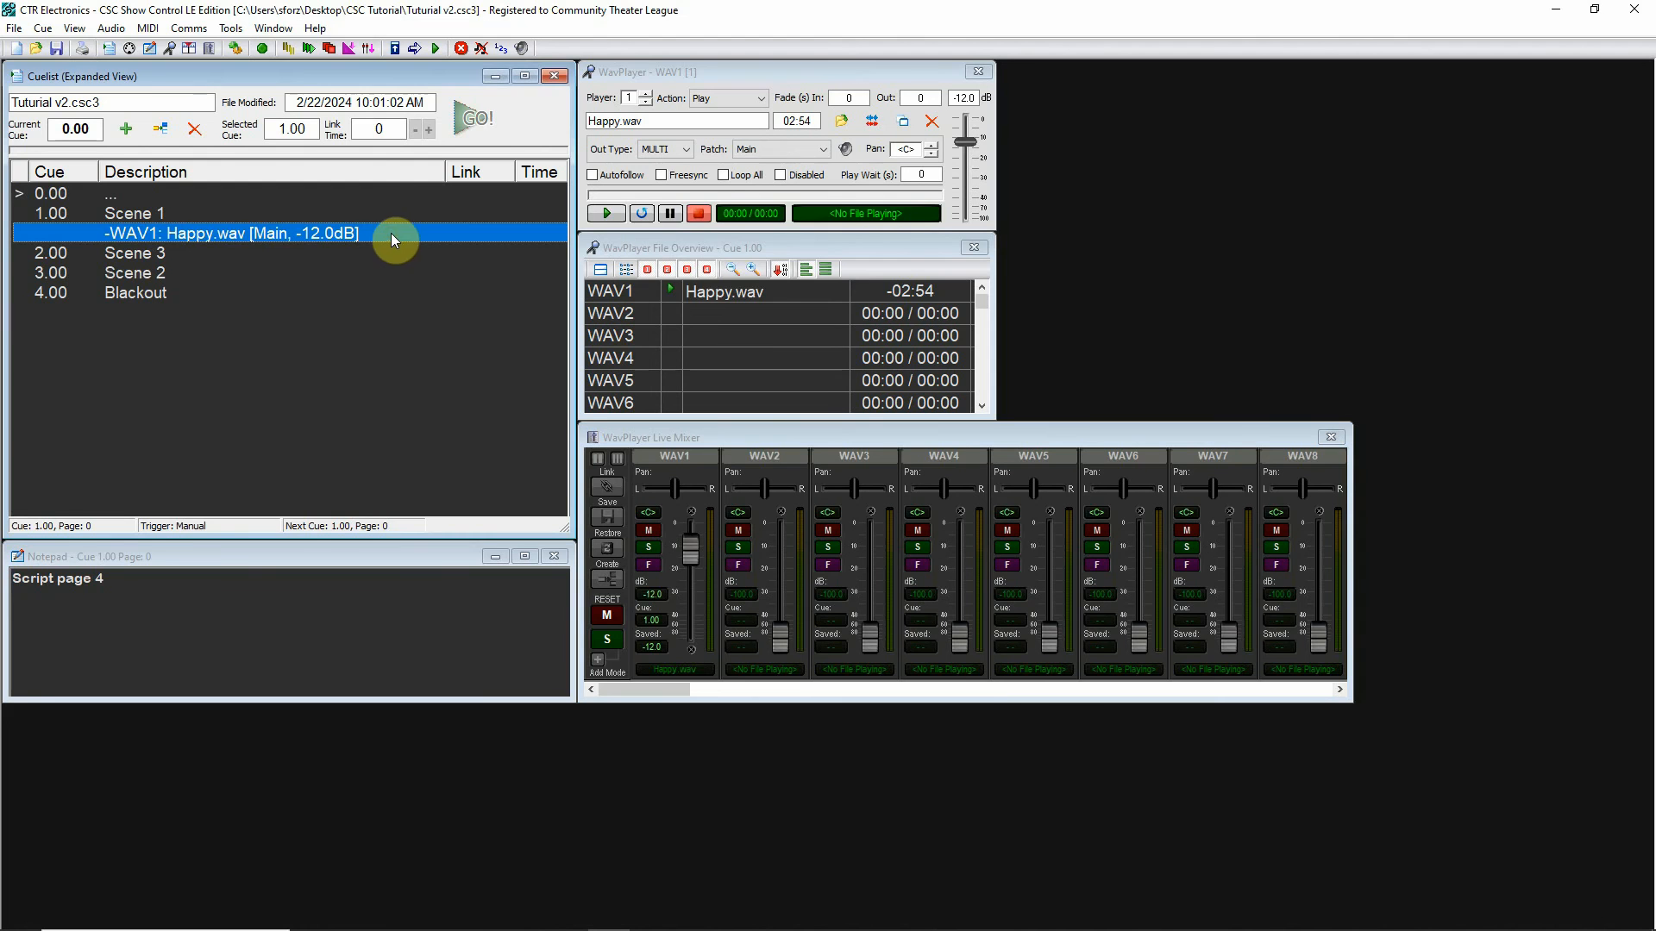
# - Move Happy.wav from player WAV1 to WAV2 in the file overview and select its cue line
pyautogui.click(781, 293)
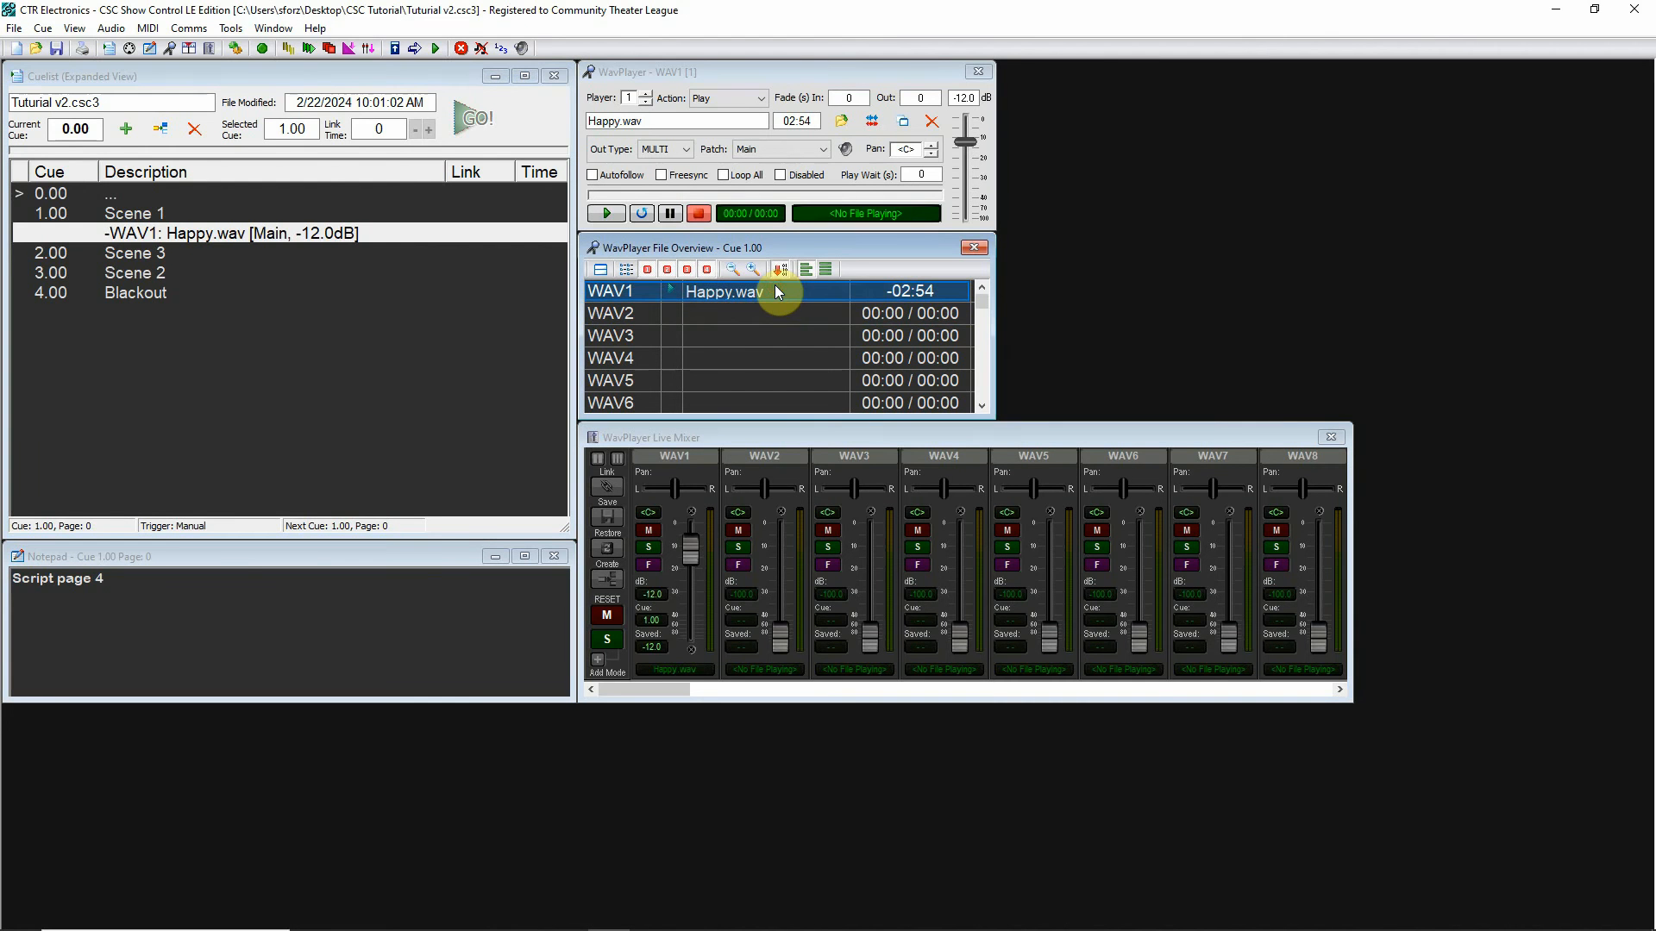
pyautogui.click(773, 313)
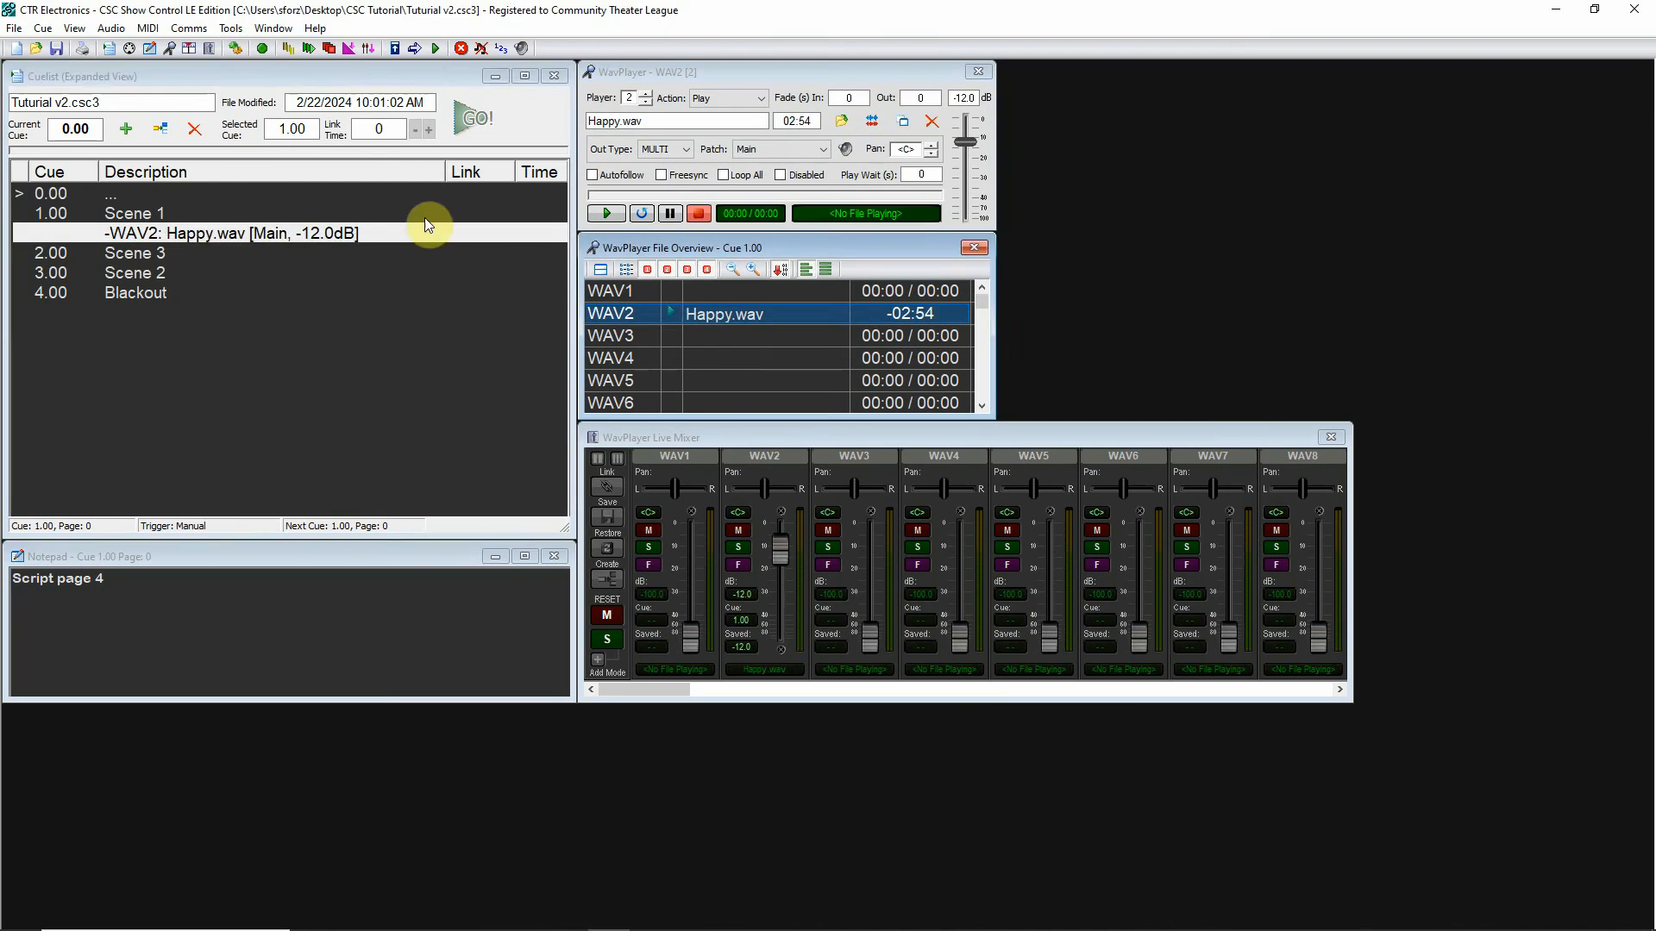
pyautogui.click(147, 340)
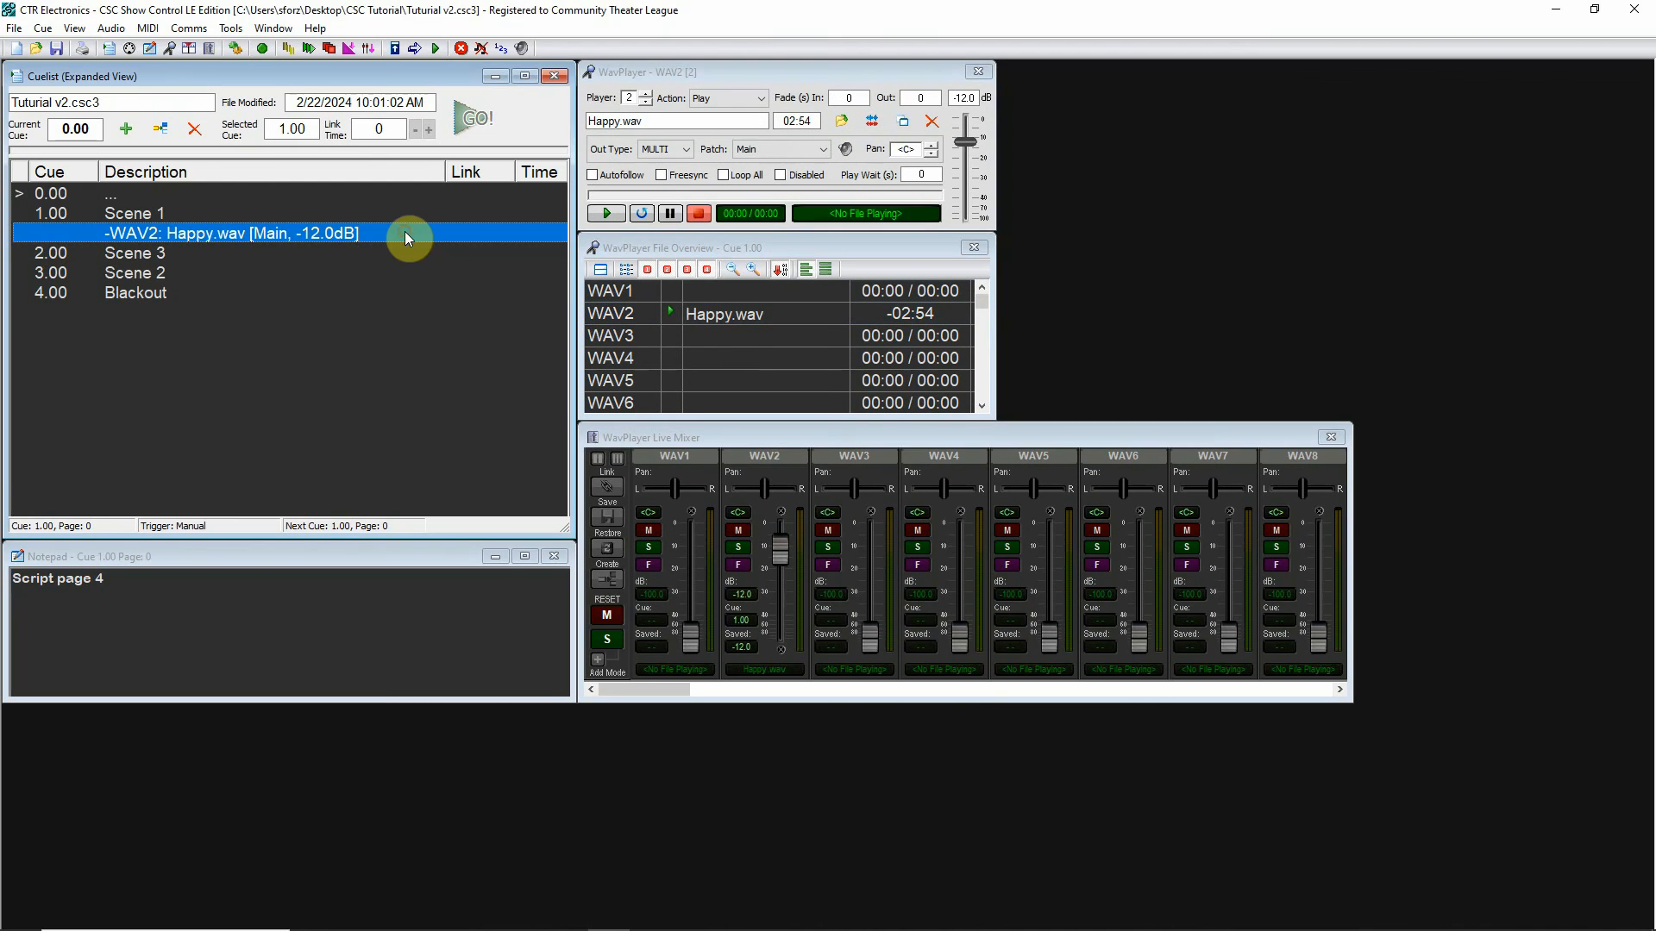
# - Play Happy.wav on WAV2 to check its level meter in the live mixer, and stop playback
pyautogui.click(606, 213)
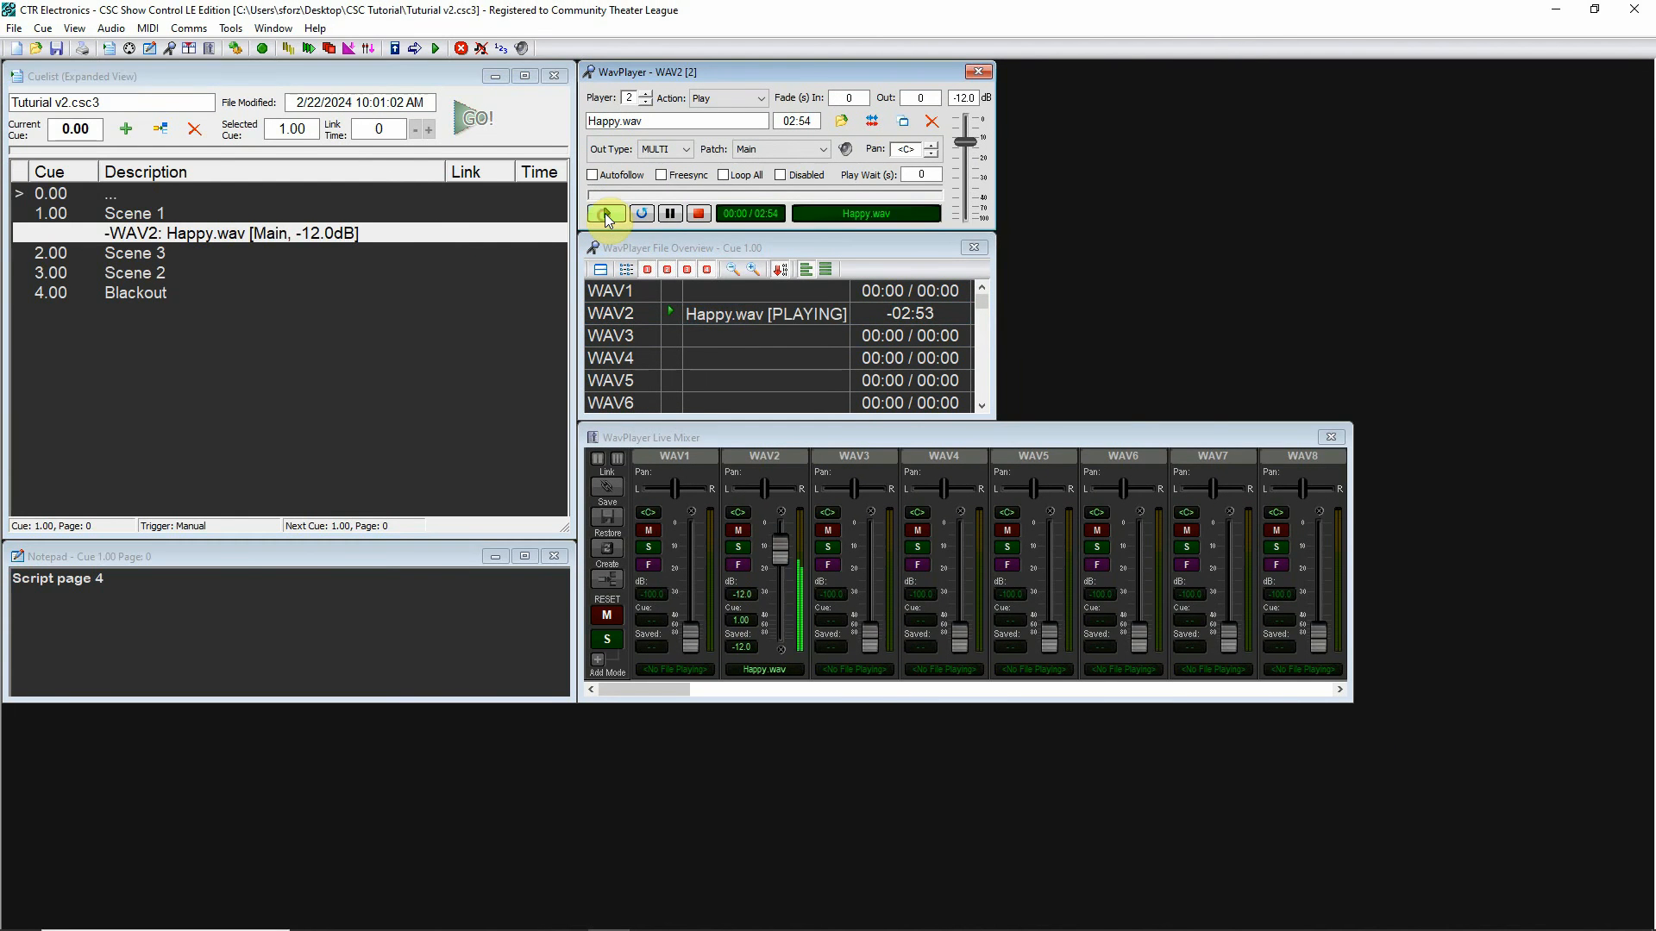
pyautogui.click(698, 213)
pyautogui.click(441, 250)
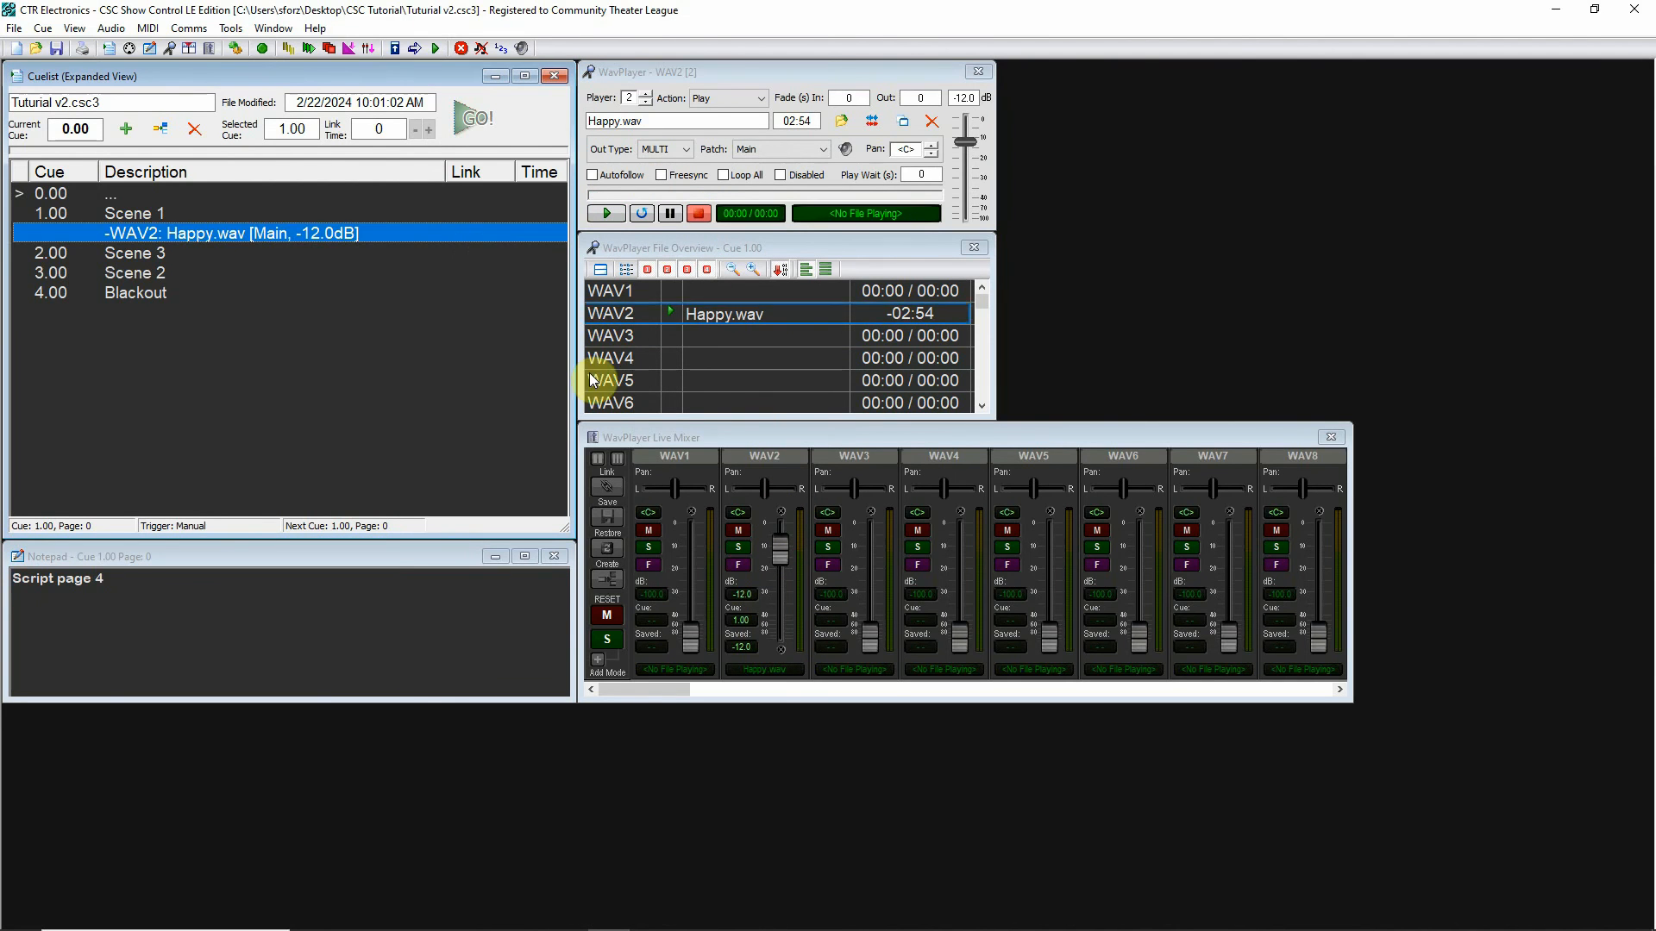
pyautogui.click(743, 294)
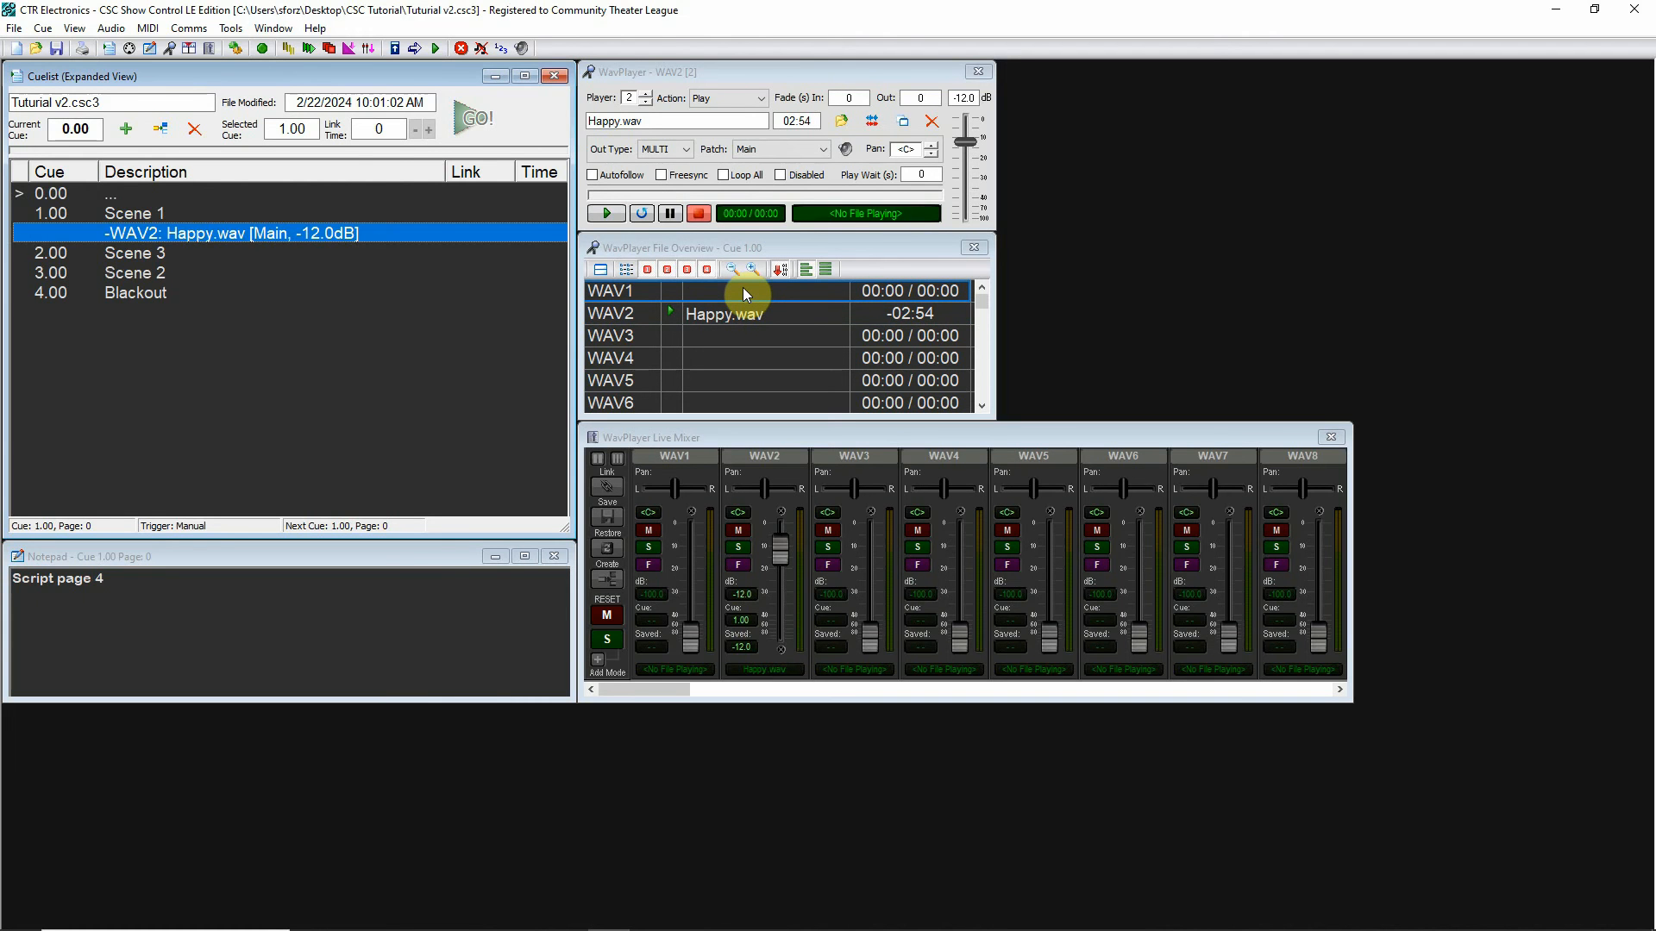
pyautogui.click(800, 313)
pyautogui.click(793, 315)
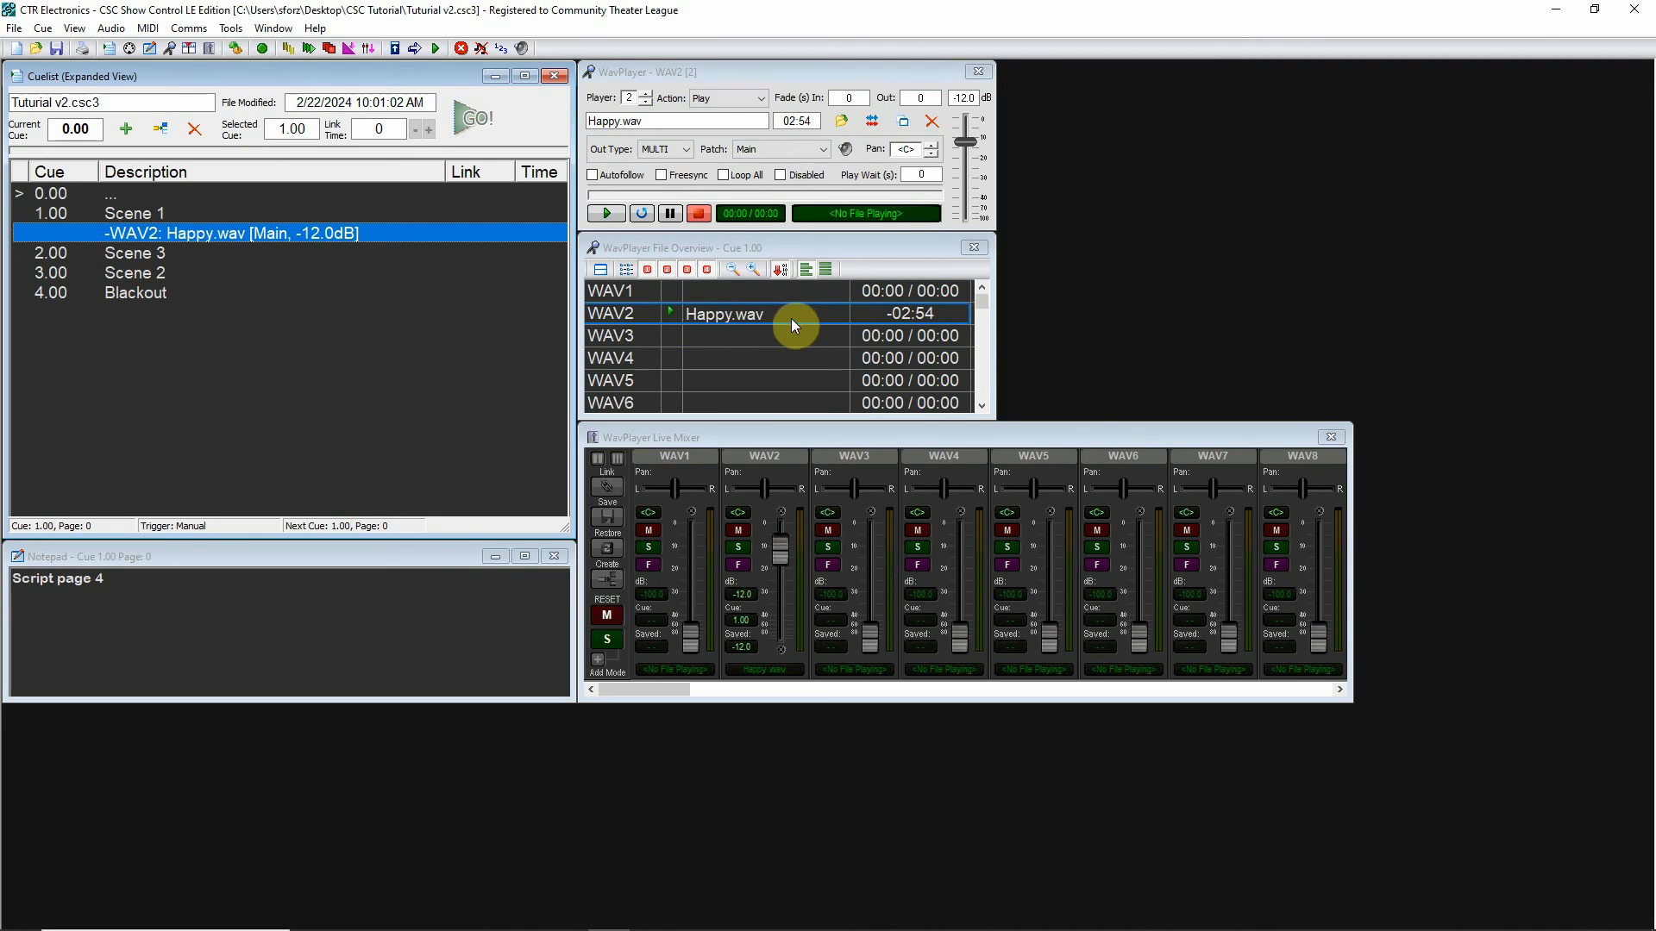
pyautogui.click(708, 293)
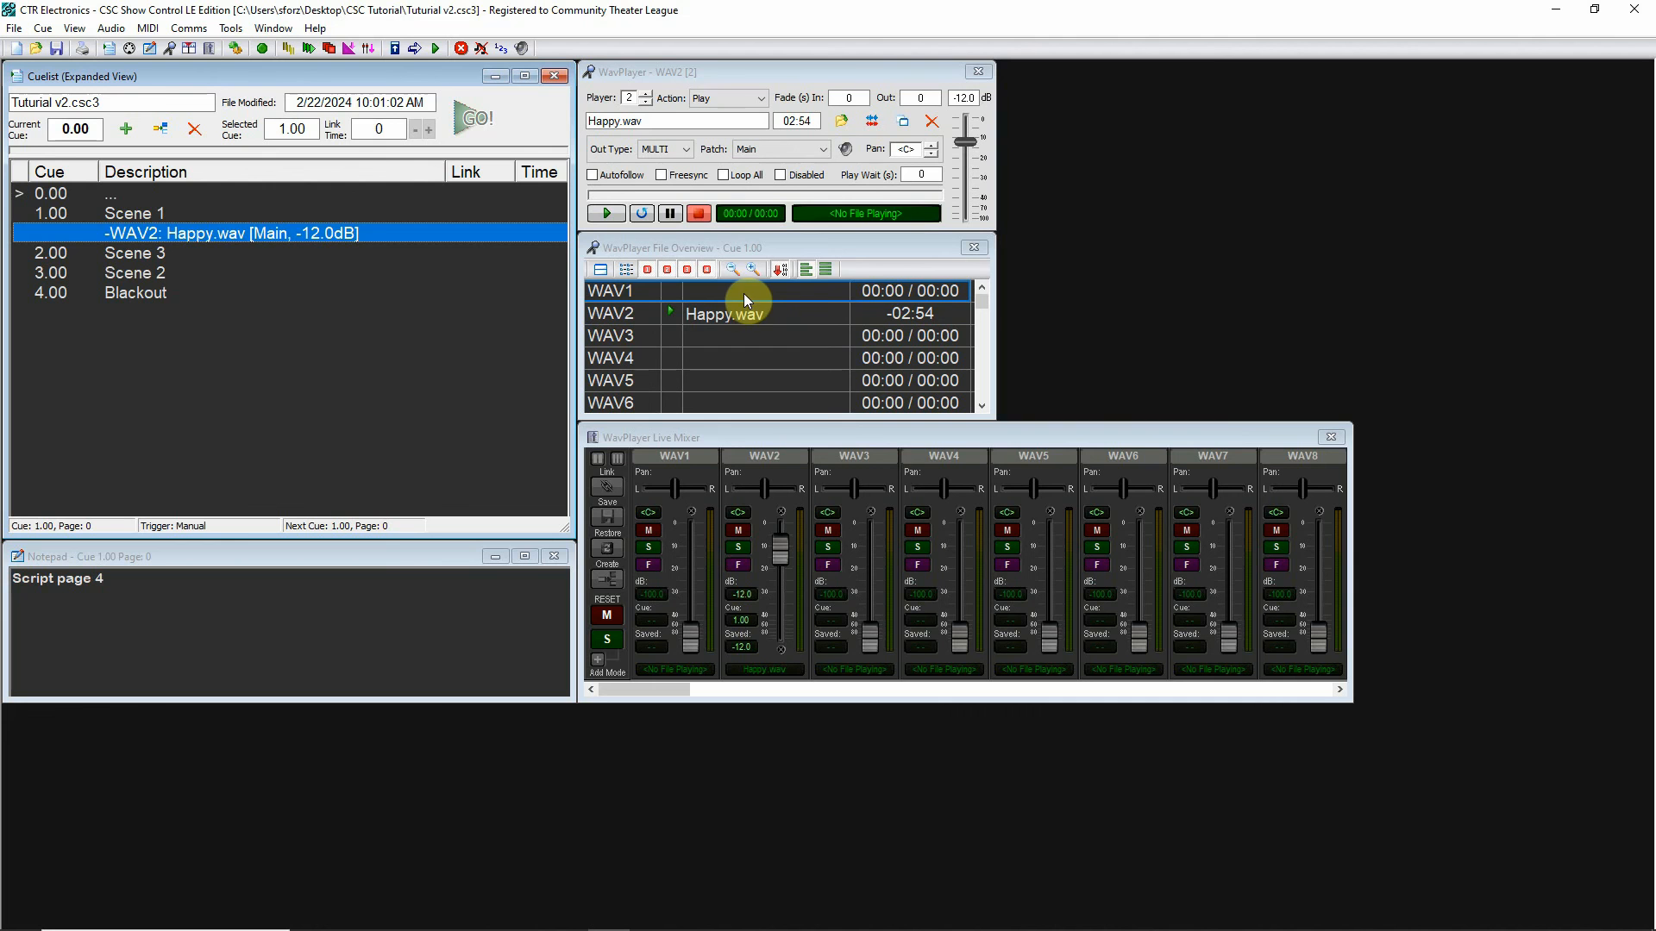
pyautogui.click(790, 317)
pyautogui.click(742, 335)
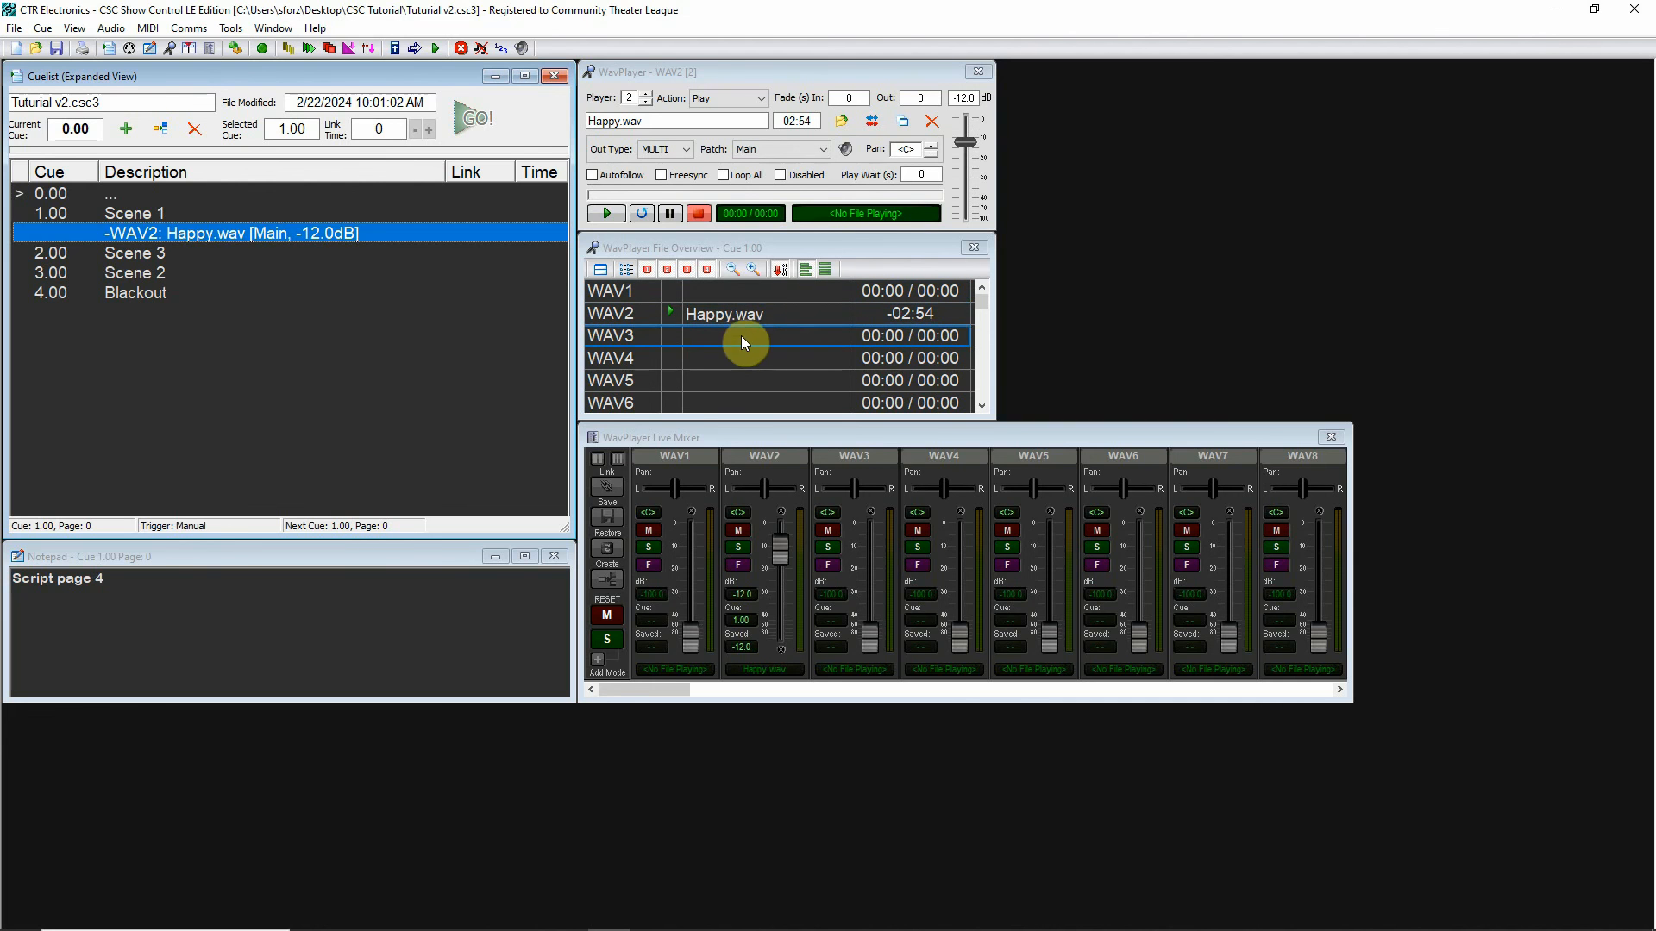
pyautogui.click(764, 291)
pyautogui.click(770, 316)
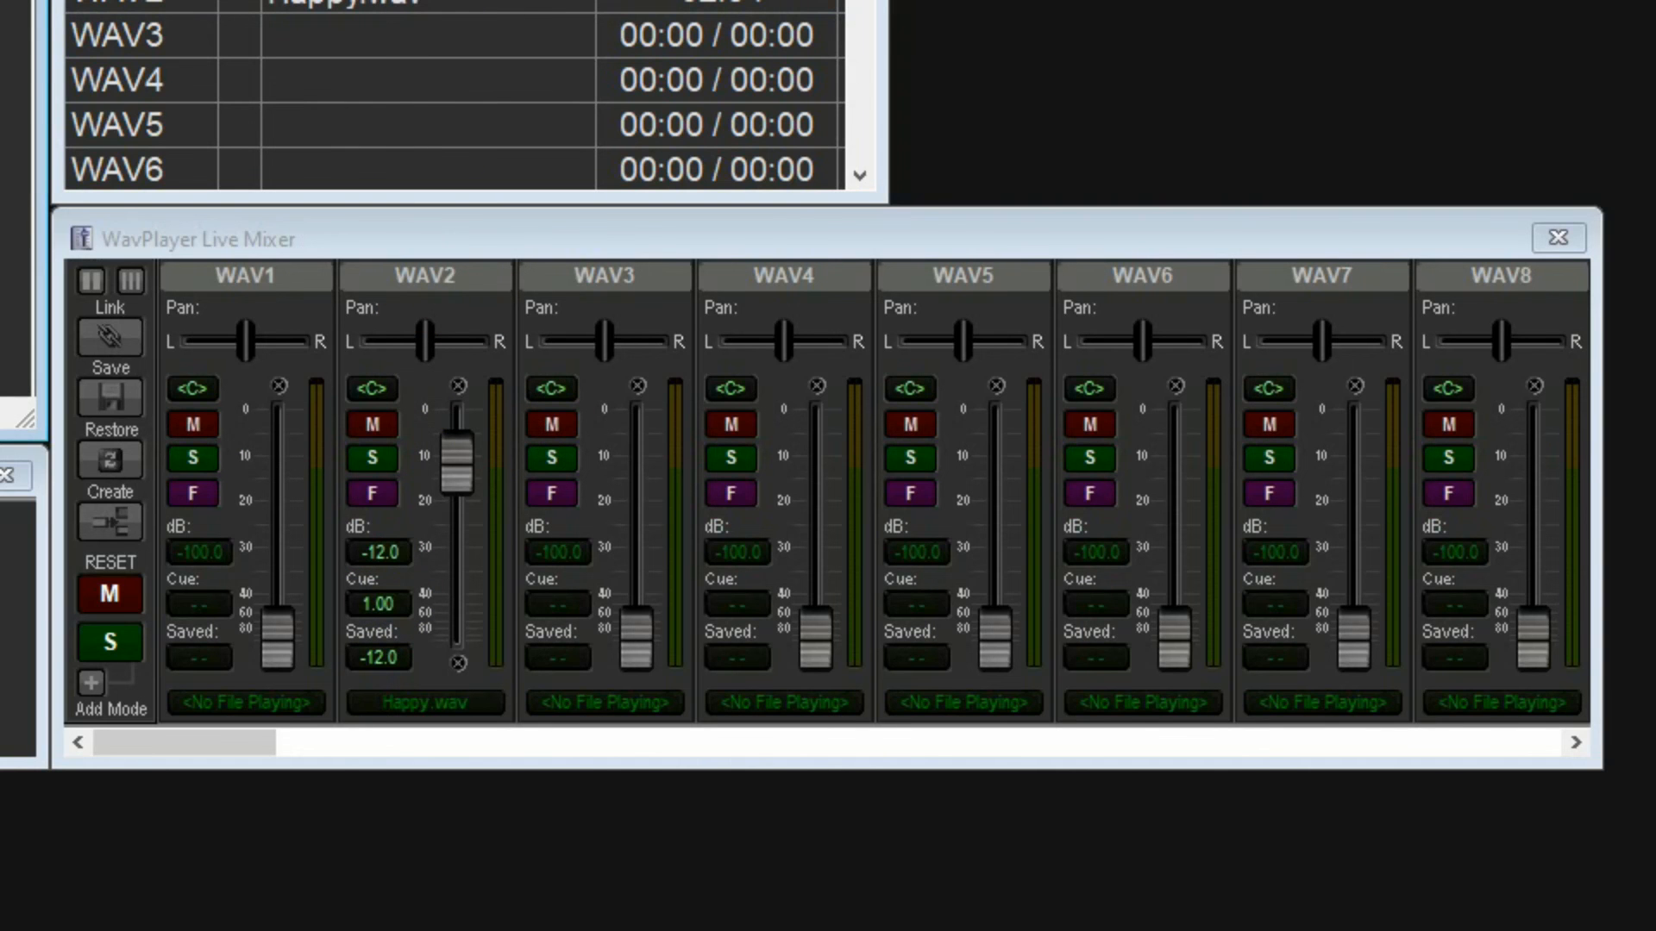
# - Play Happy.wav, set the WAV2 live fader to about -12.3 dB, and pan it fully left and back near centre
pyautogui.press('space')
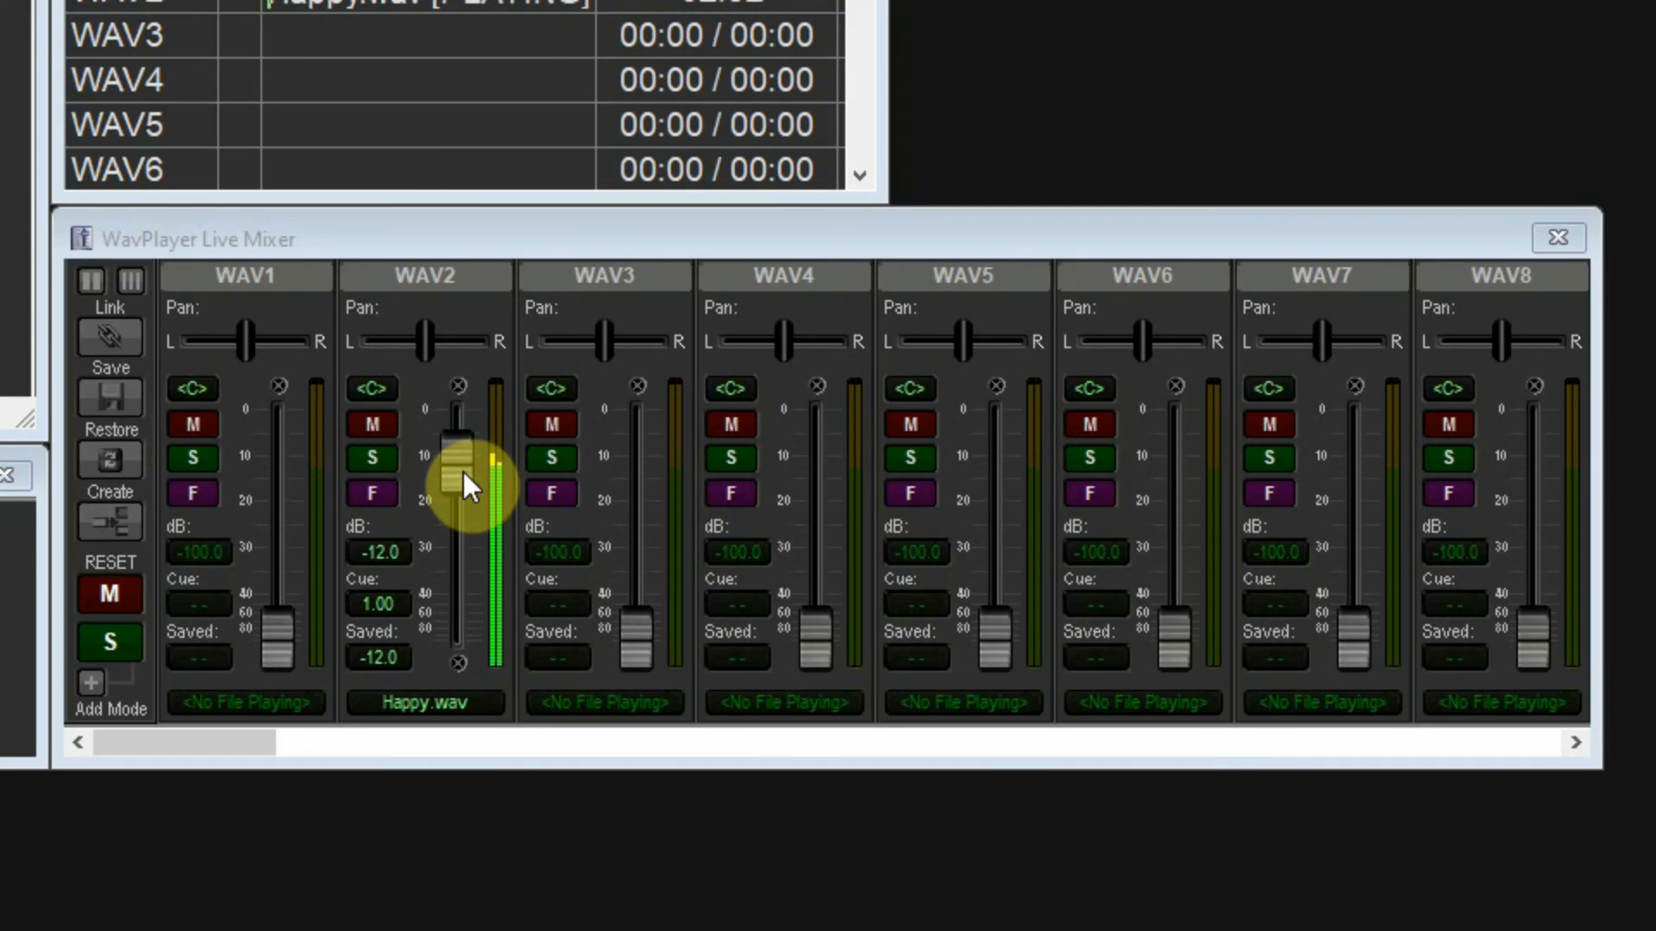
pyautogui.moveTo(463, 473)
pyautogui.mouseDown()
pyautogui.moveTo(462, 602)
pyautogui.moveTo(449, 375)
pyautogui.moveTo(449, 467)
pyautogui.mouseUp()
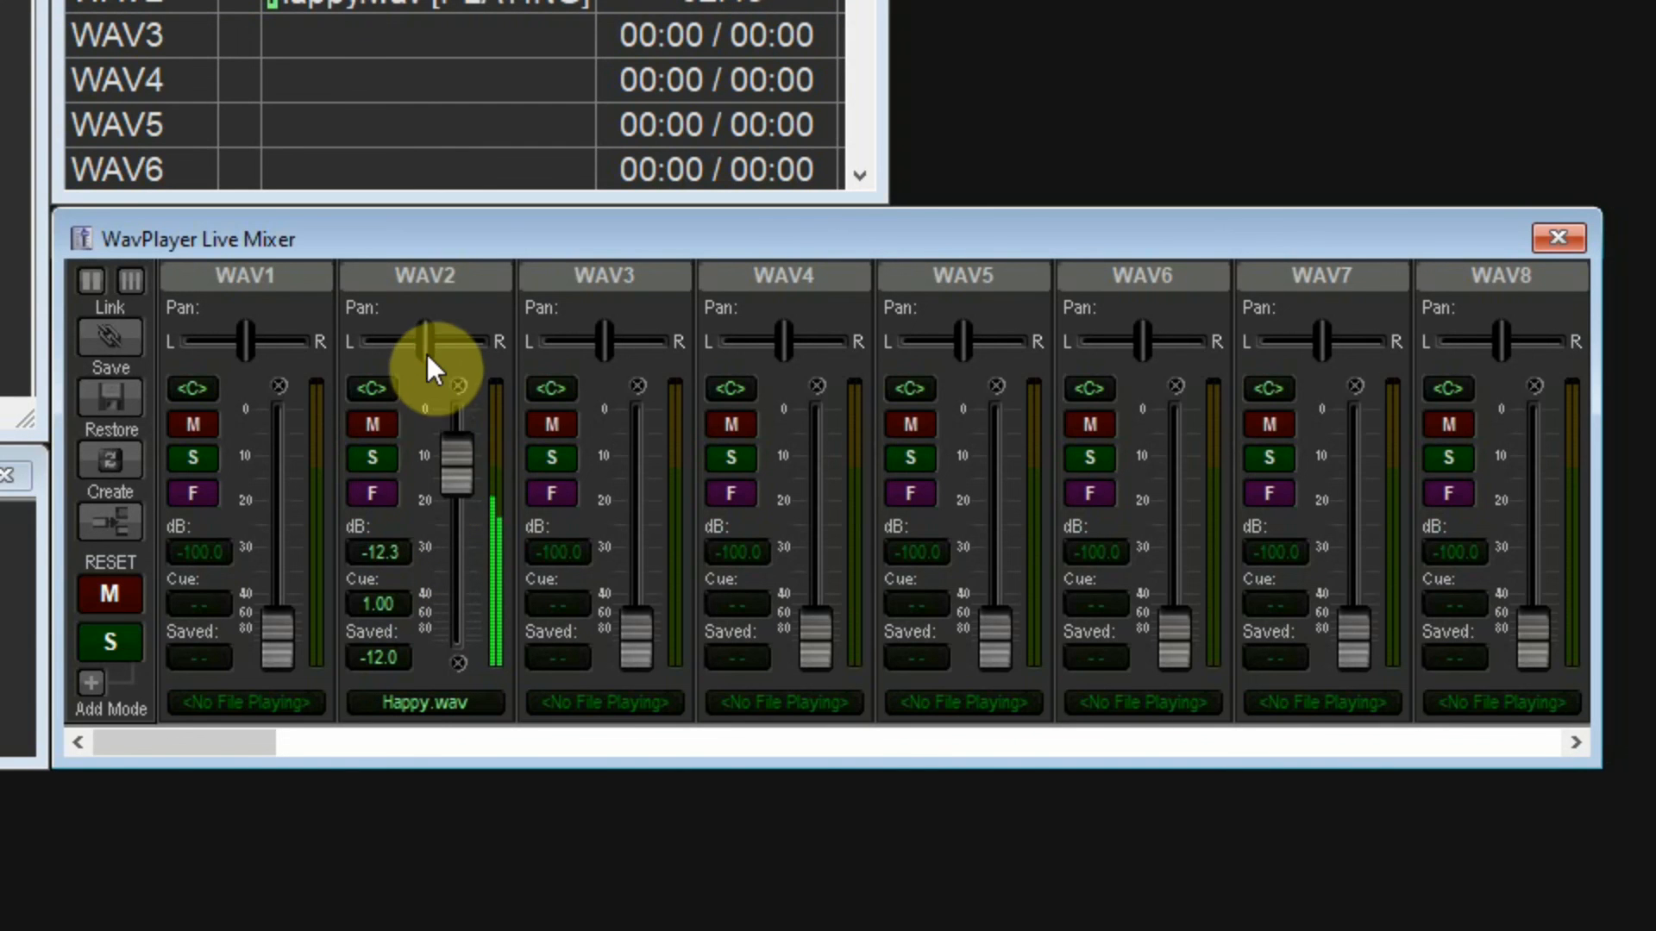
pyautogui.moveTo(427, 354); pyautogui.dragTo(278, 364)
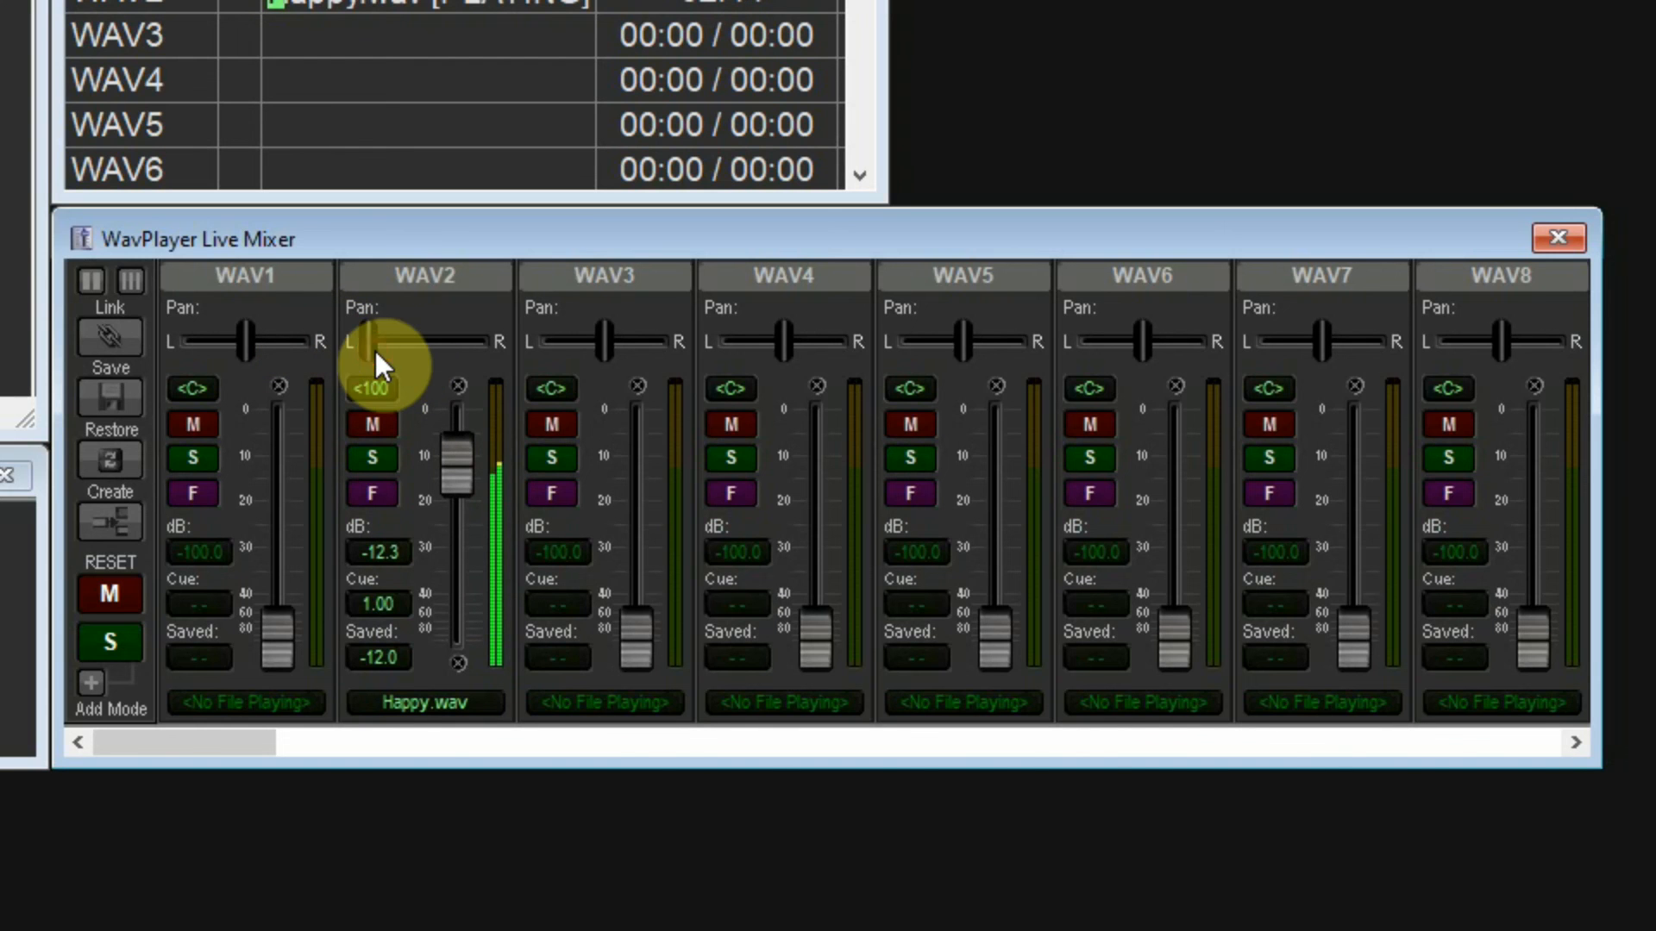
pyautogui.moveTo(375, 350); pyautogui.dragTo(427, 355)
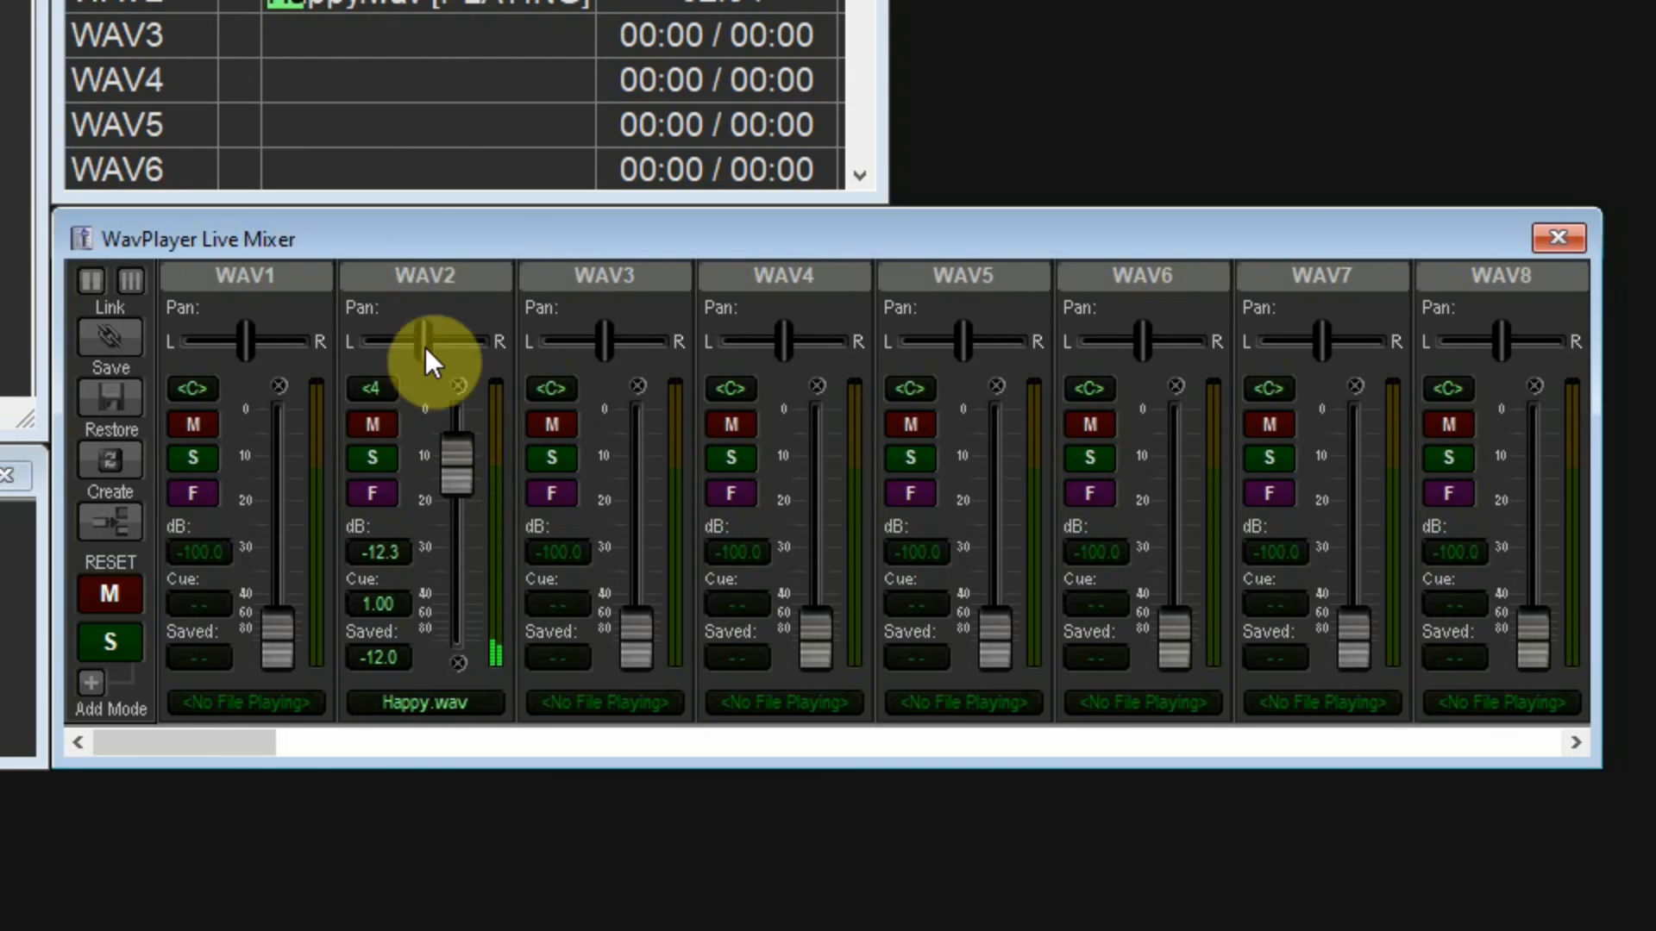
# - Turn mute and solo on and off for WAV2 in the live mixer, and fade out its playback
pyautogui.click(380, 427)
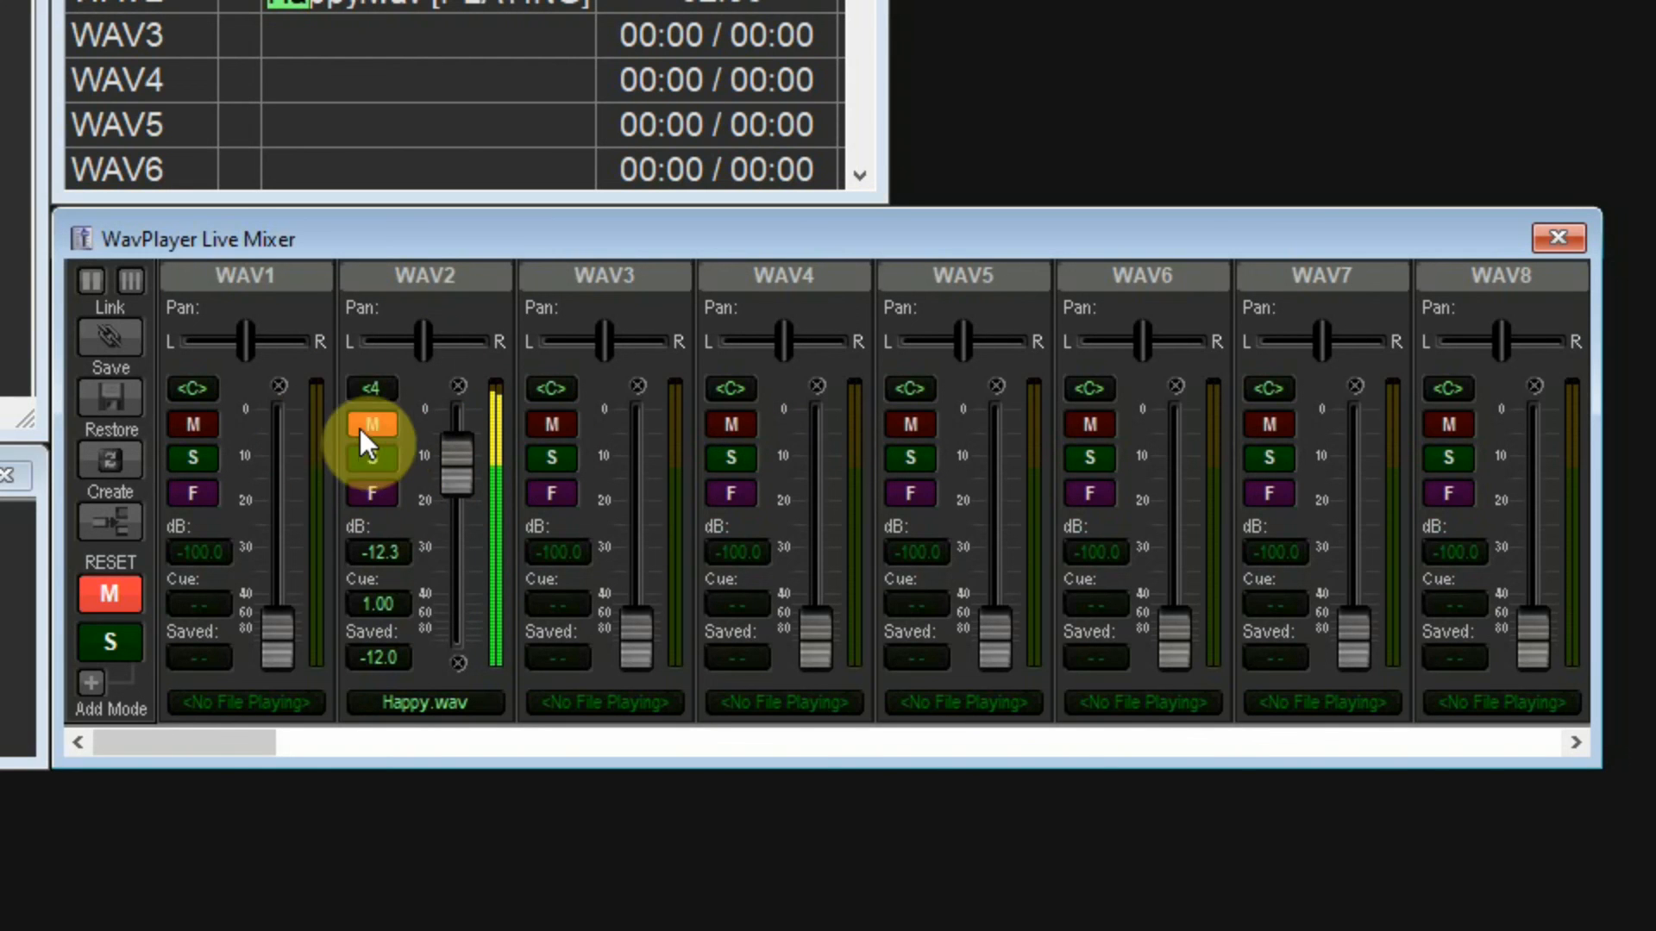
pyautogui.click(360, 427)
pyautogui.click(371, 456)
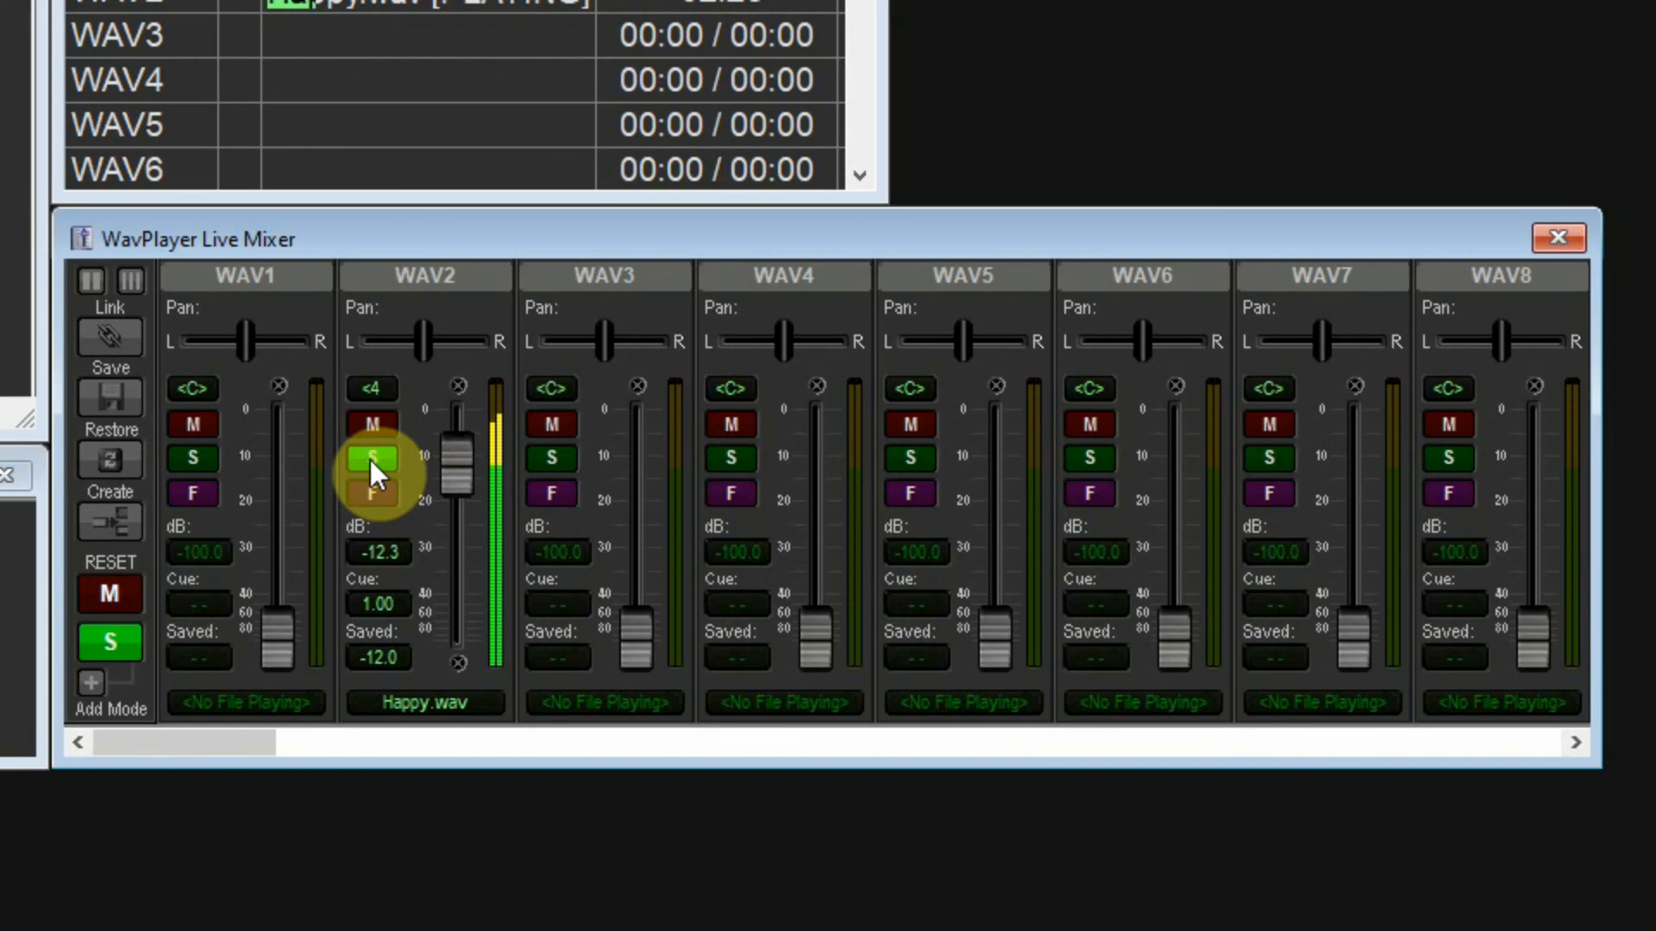
pyautogui.click(370, 459)
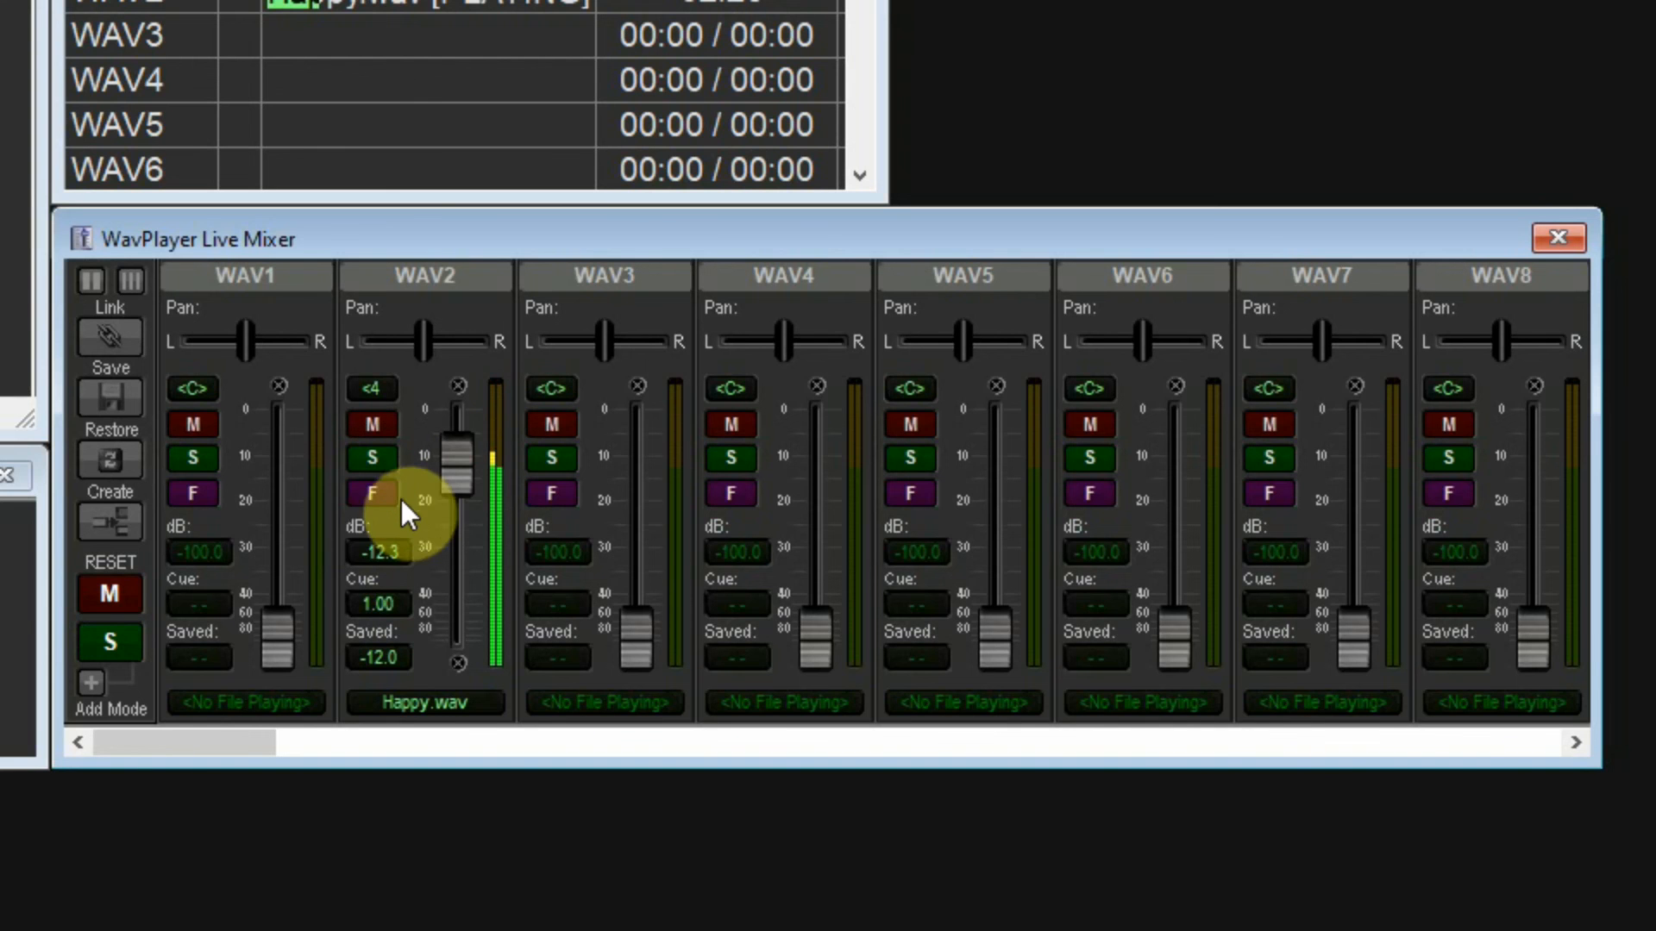
pyautogui.click(375, 494)
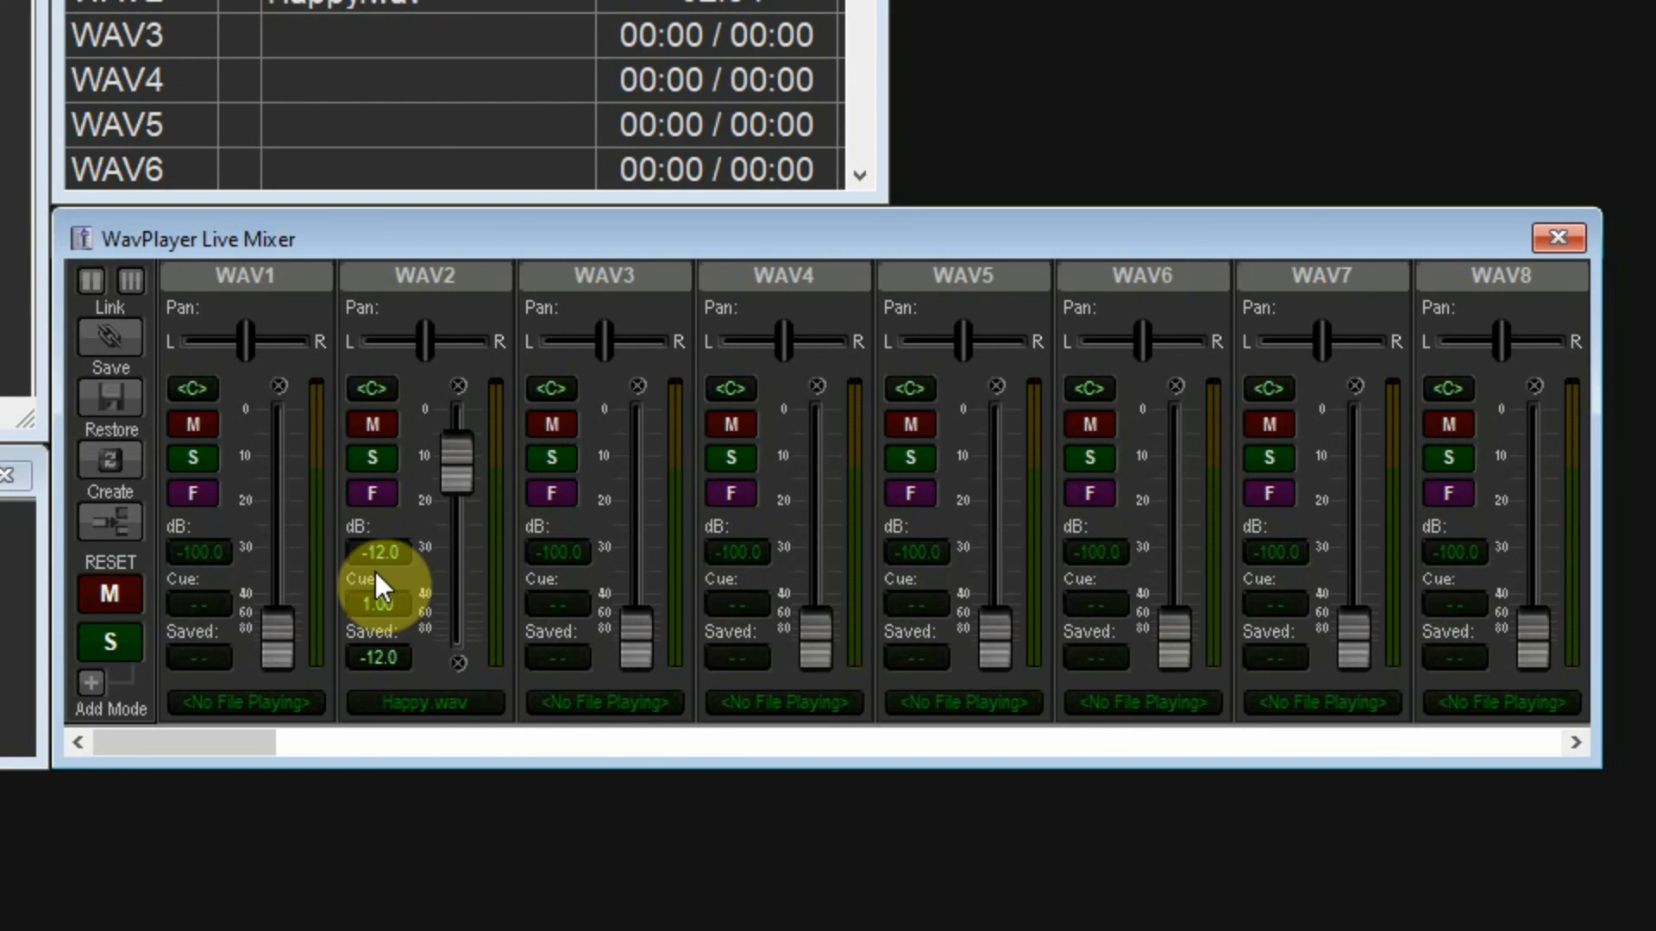
# - Raise the WAV2 live fader to about -4.5 dB and save that level to the cue
pyautogui.moveTo(453, 483)
pyautogui.mouseDown()
pyautogui.moveTo(466, 535)
pyautogui.moveTo(463, 468)
pyautogui.moveTo(459, 525)
pyautogui.moveTo(452, 483)
pyautogui.mouseUp()
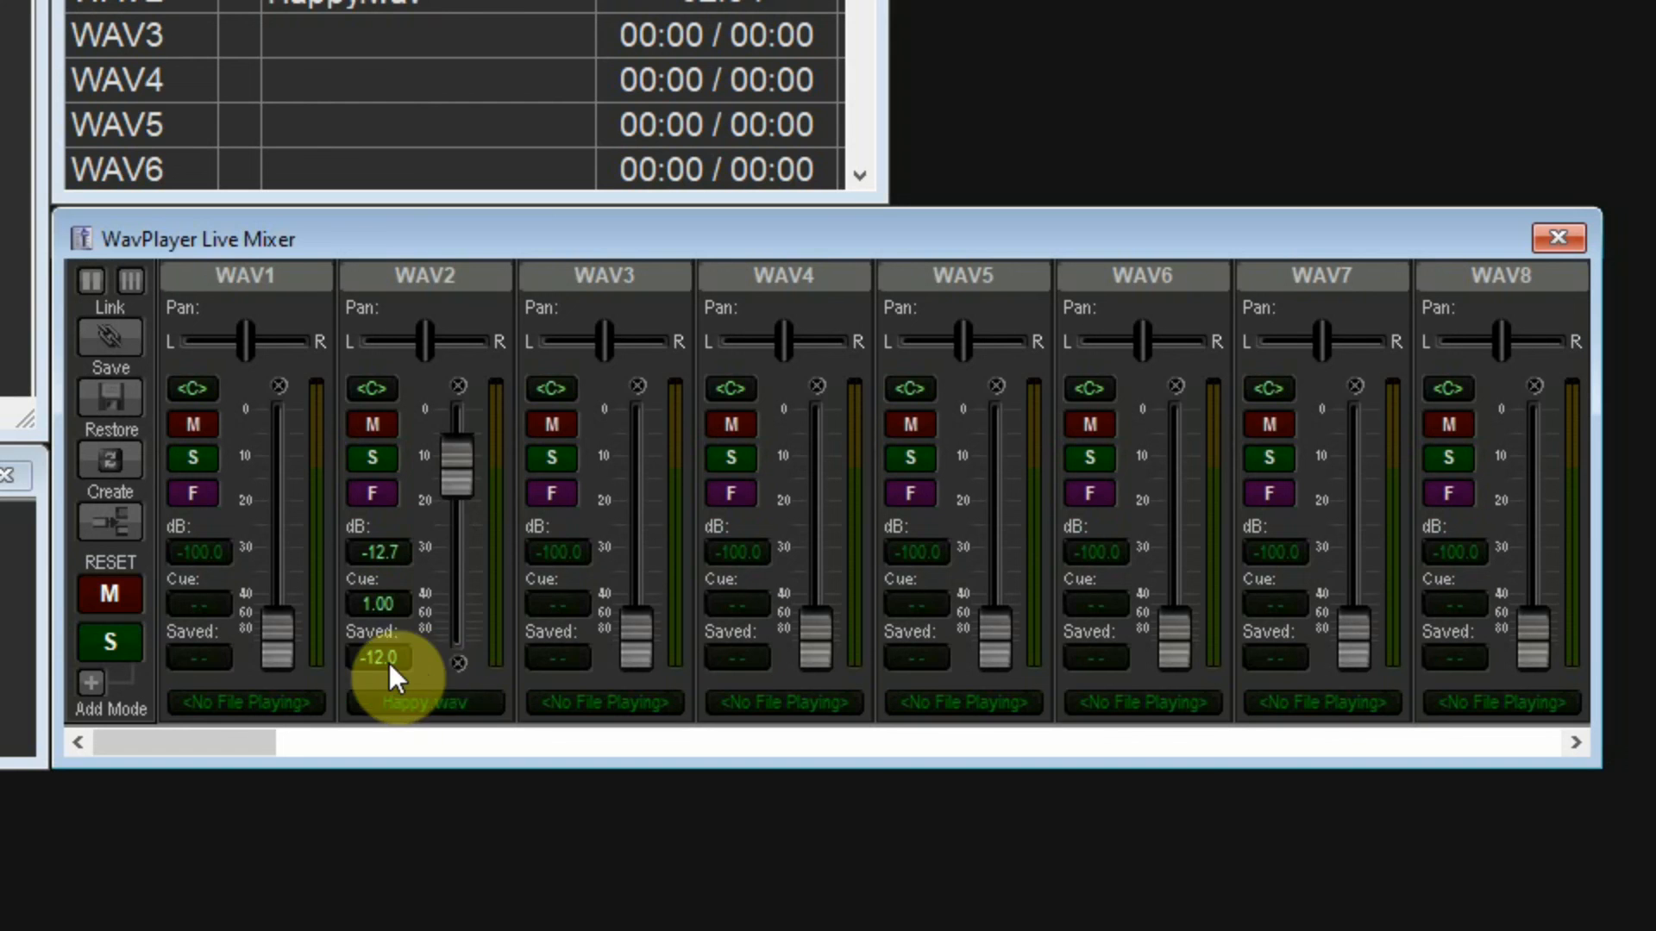
pyautogui.moveTo(459, 482); pyautogui.dragTo(457, 438)
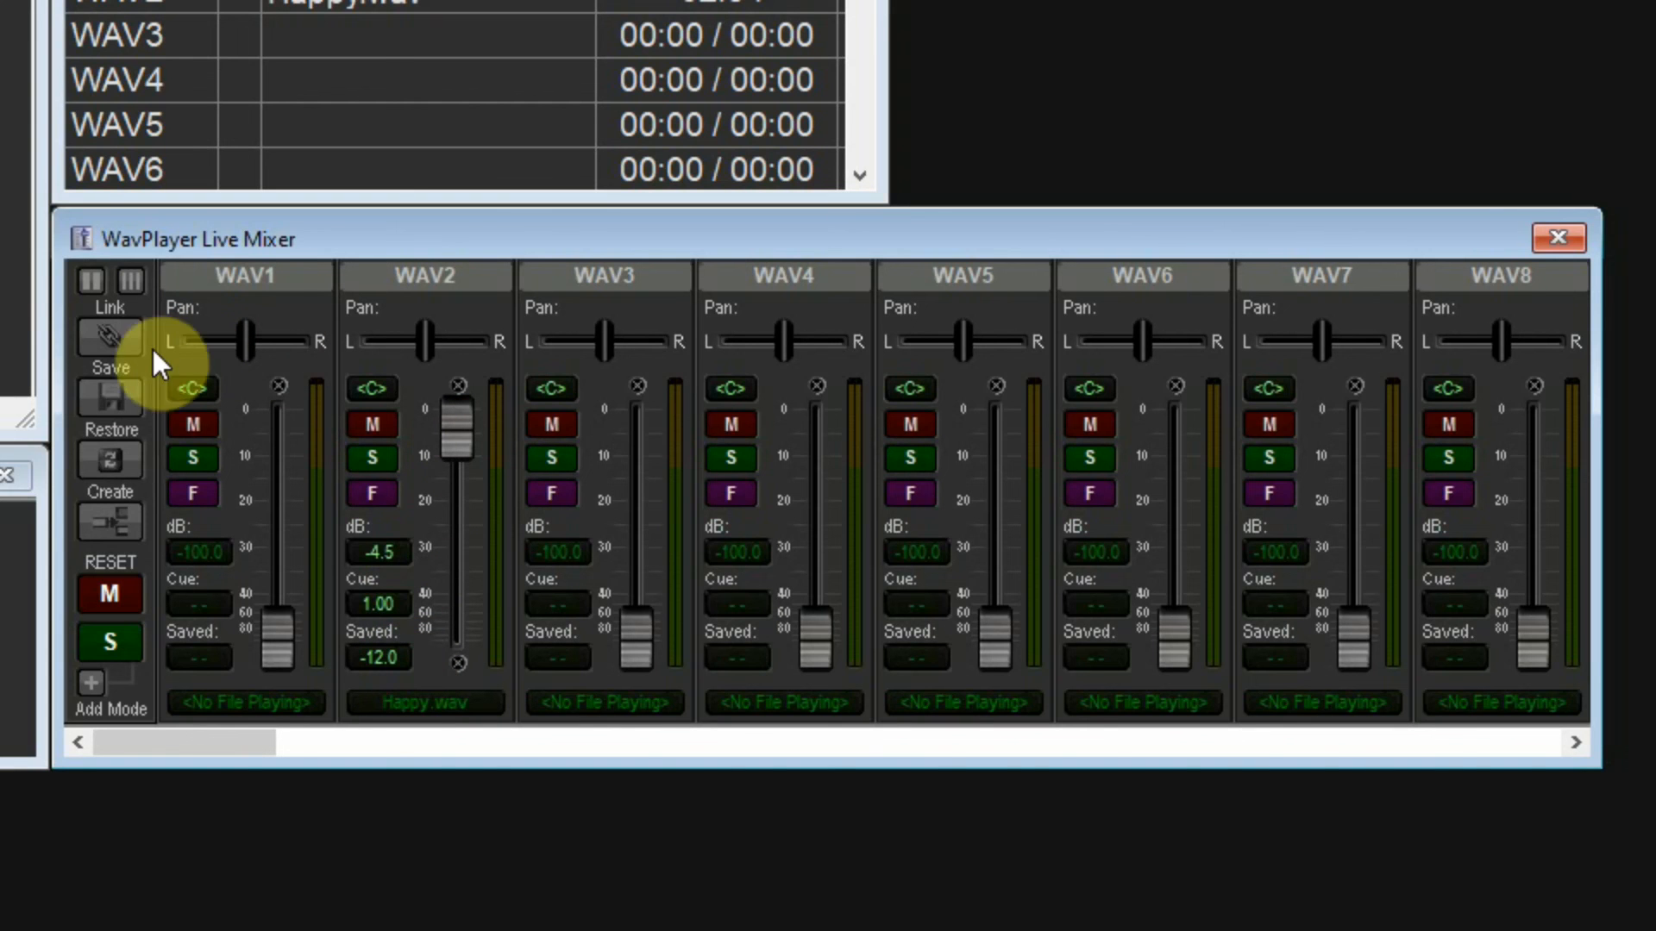
pyautogui.click(106, 395)
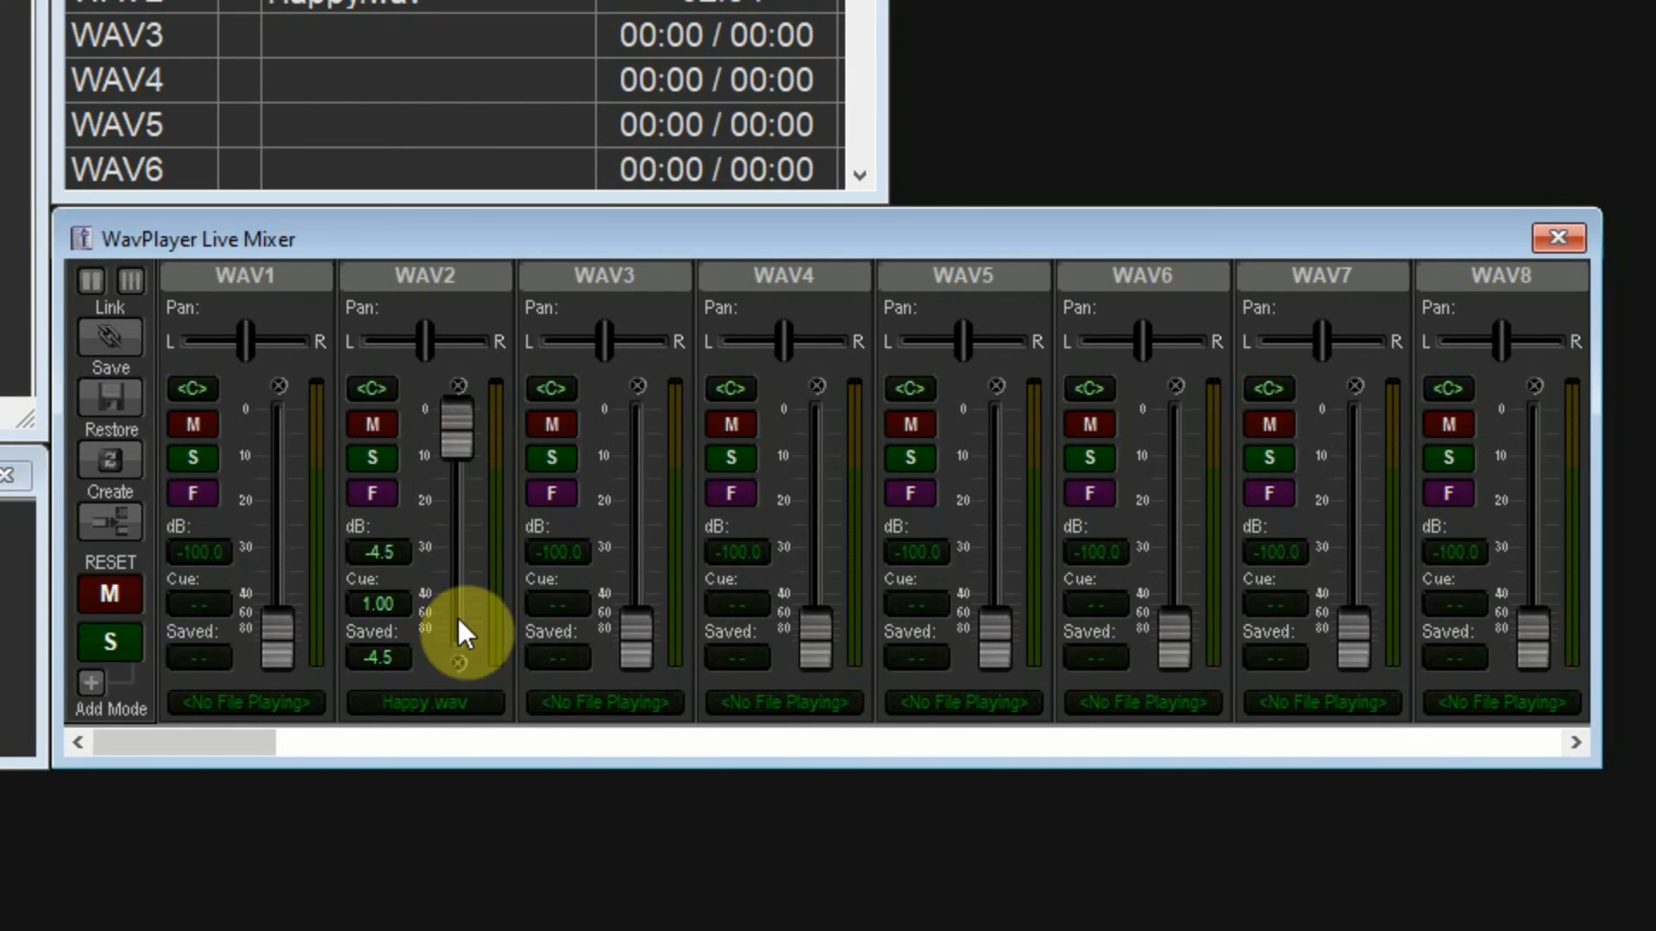
# - Save WAV2's live level at about -10.8 dB, lower the fader to about -21.3 dB, and restore the saved level
pyautogui.moveTo(459, 411); pyautogui.dragTo(454, 446)
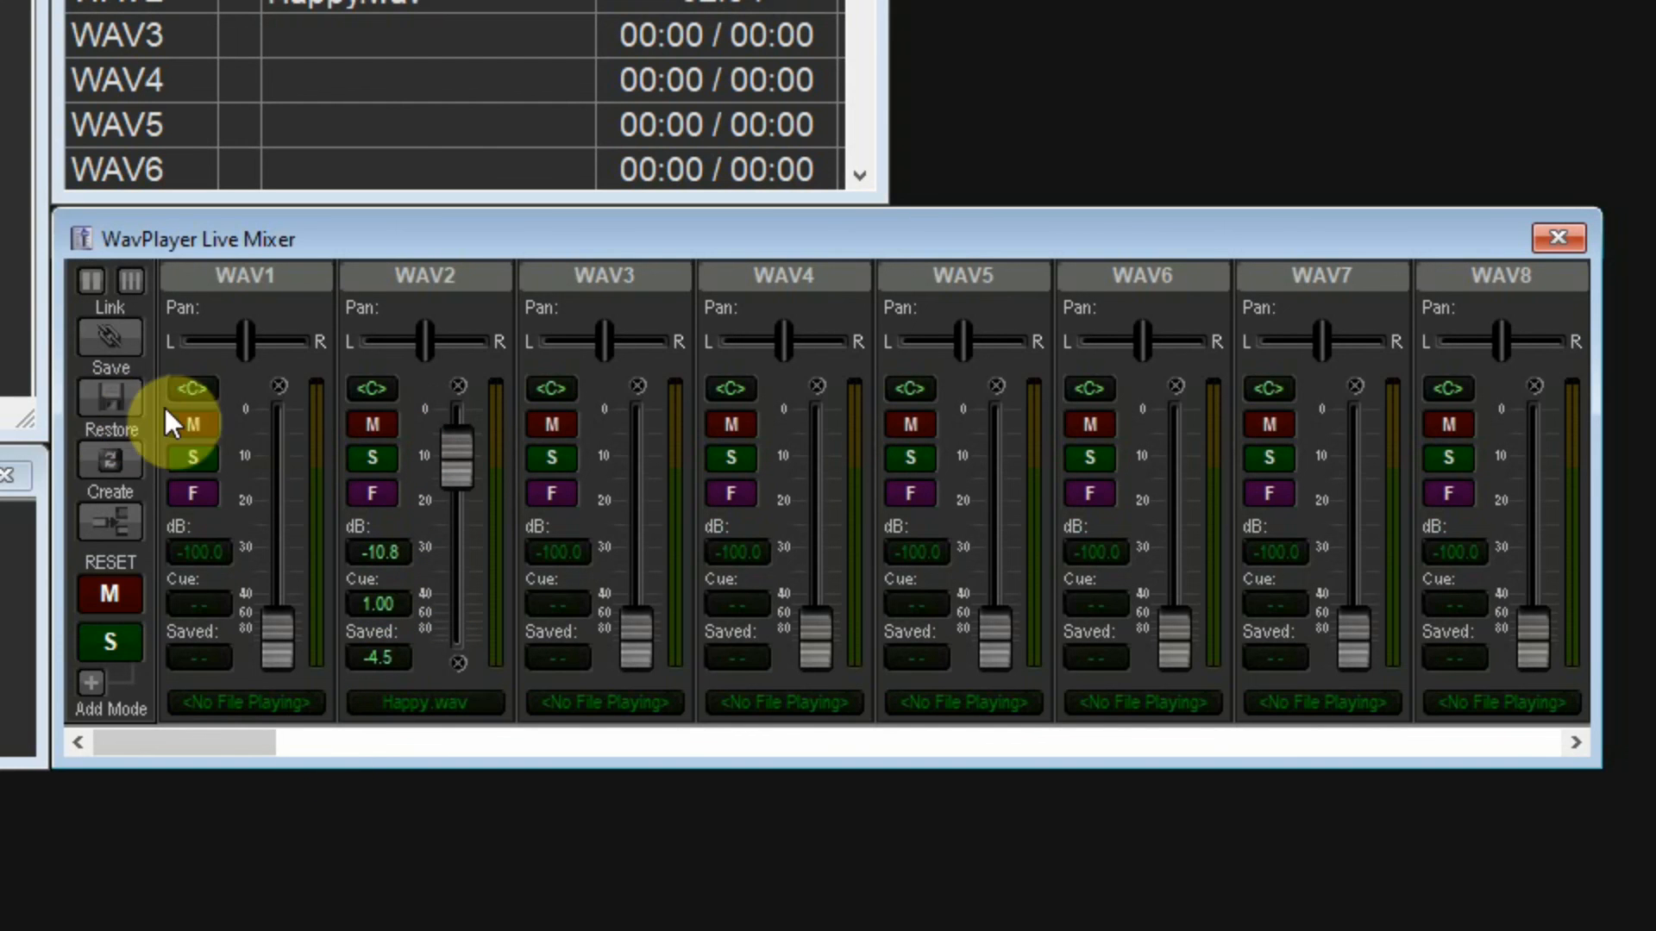
pyautogui.click(113, 398)
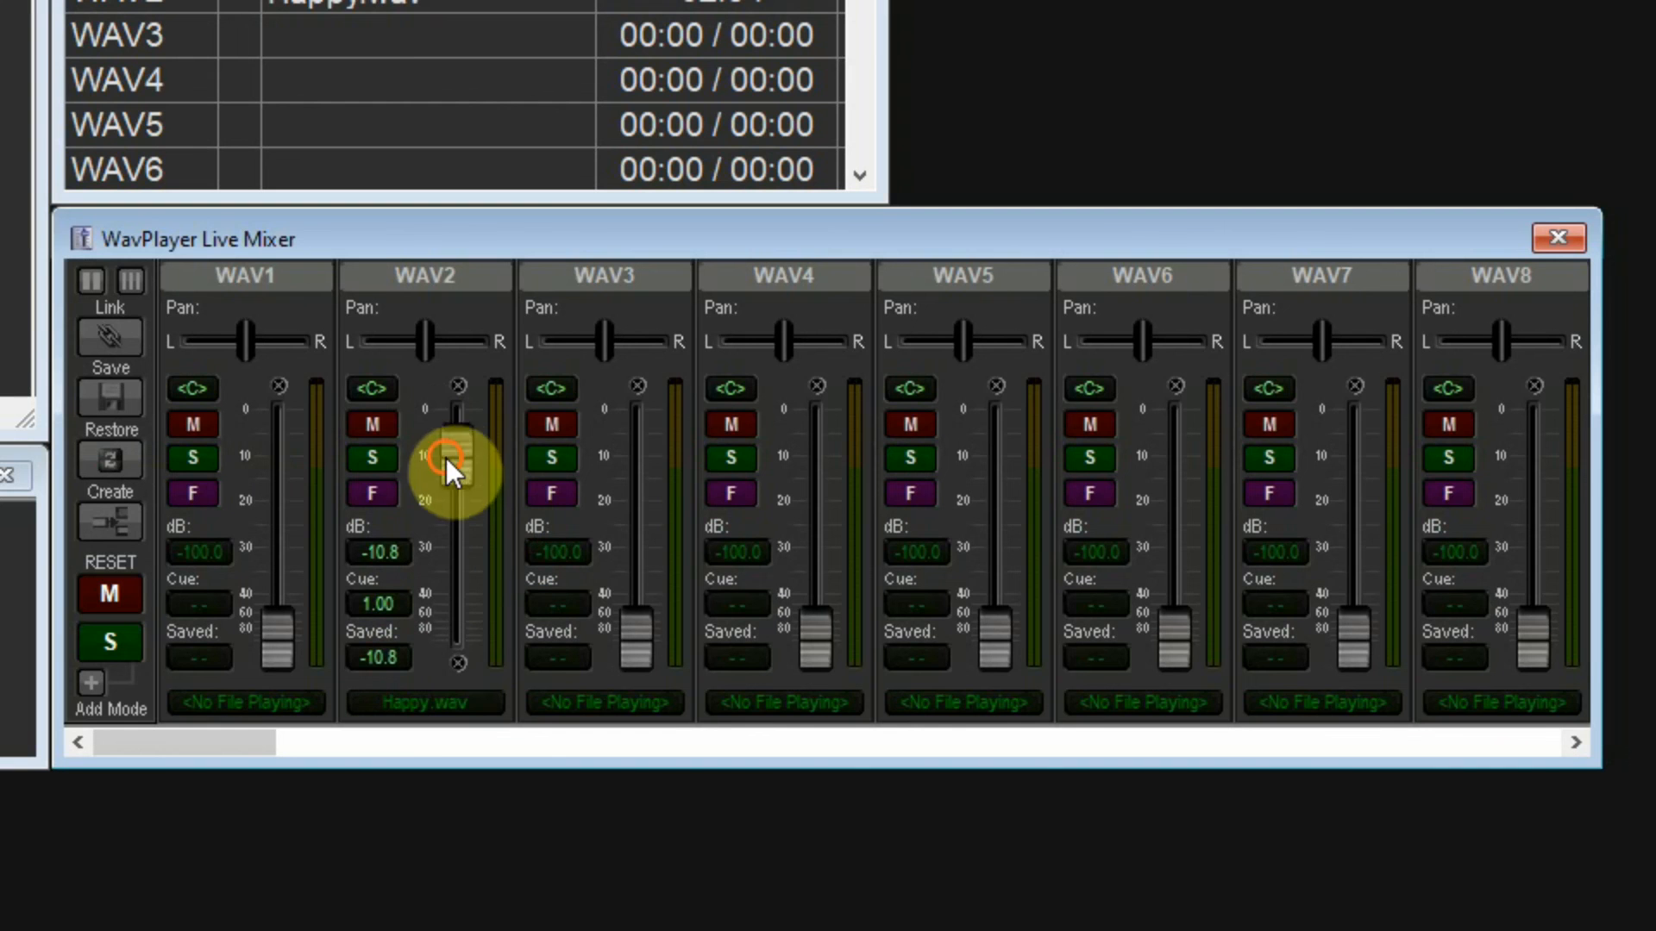
pyautogui.moveTo(448, 457); pyautogui.dragTo(469, 509)
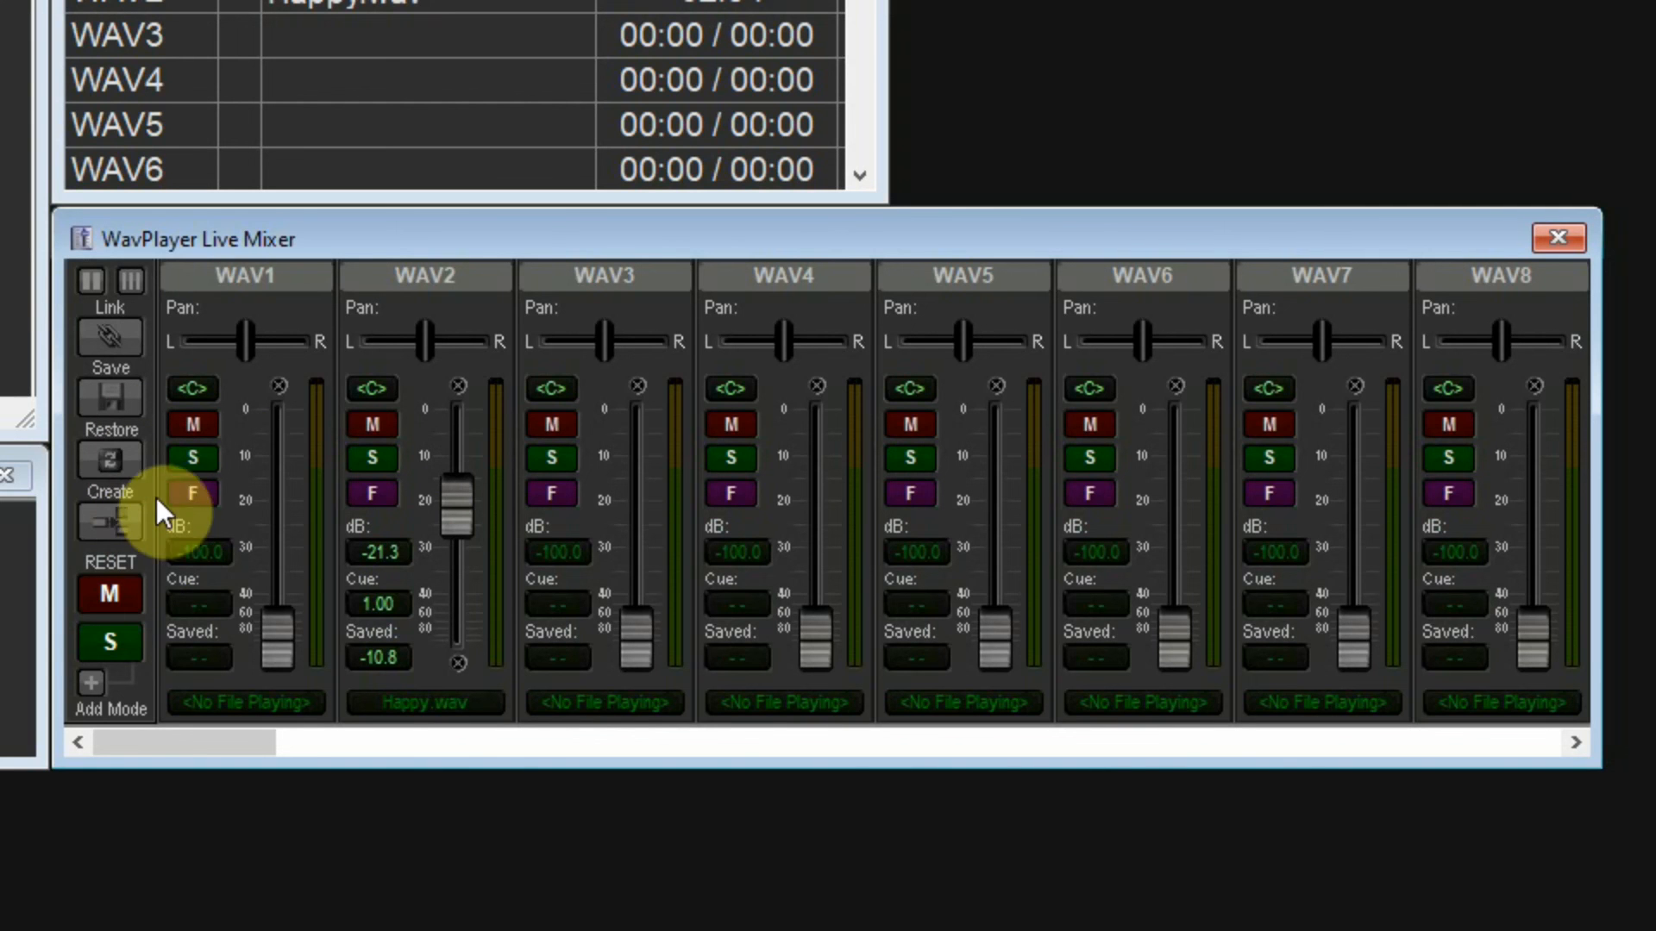
pyautogui.click(107, 463)
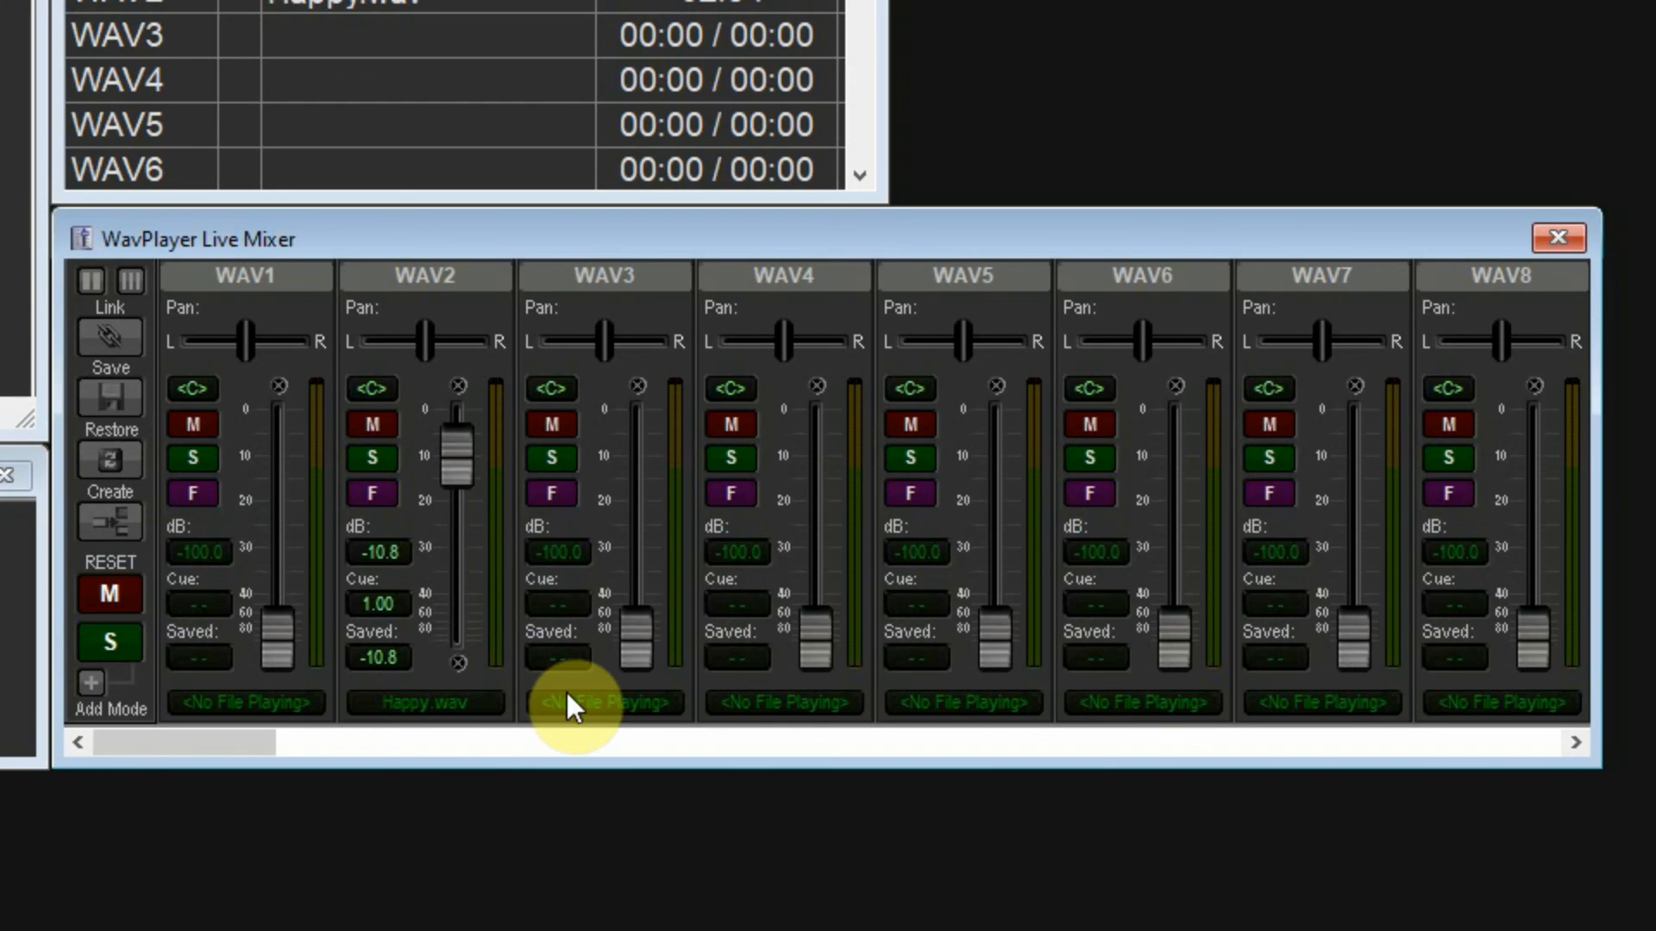
# - Link the live mixer to the cue, and set WAV2's pan to R9 and its level to about -11.6 dB
pyautogui.click(117, 345)
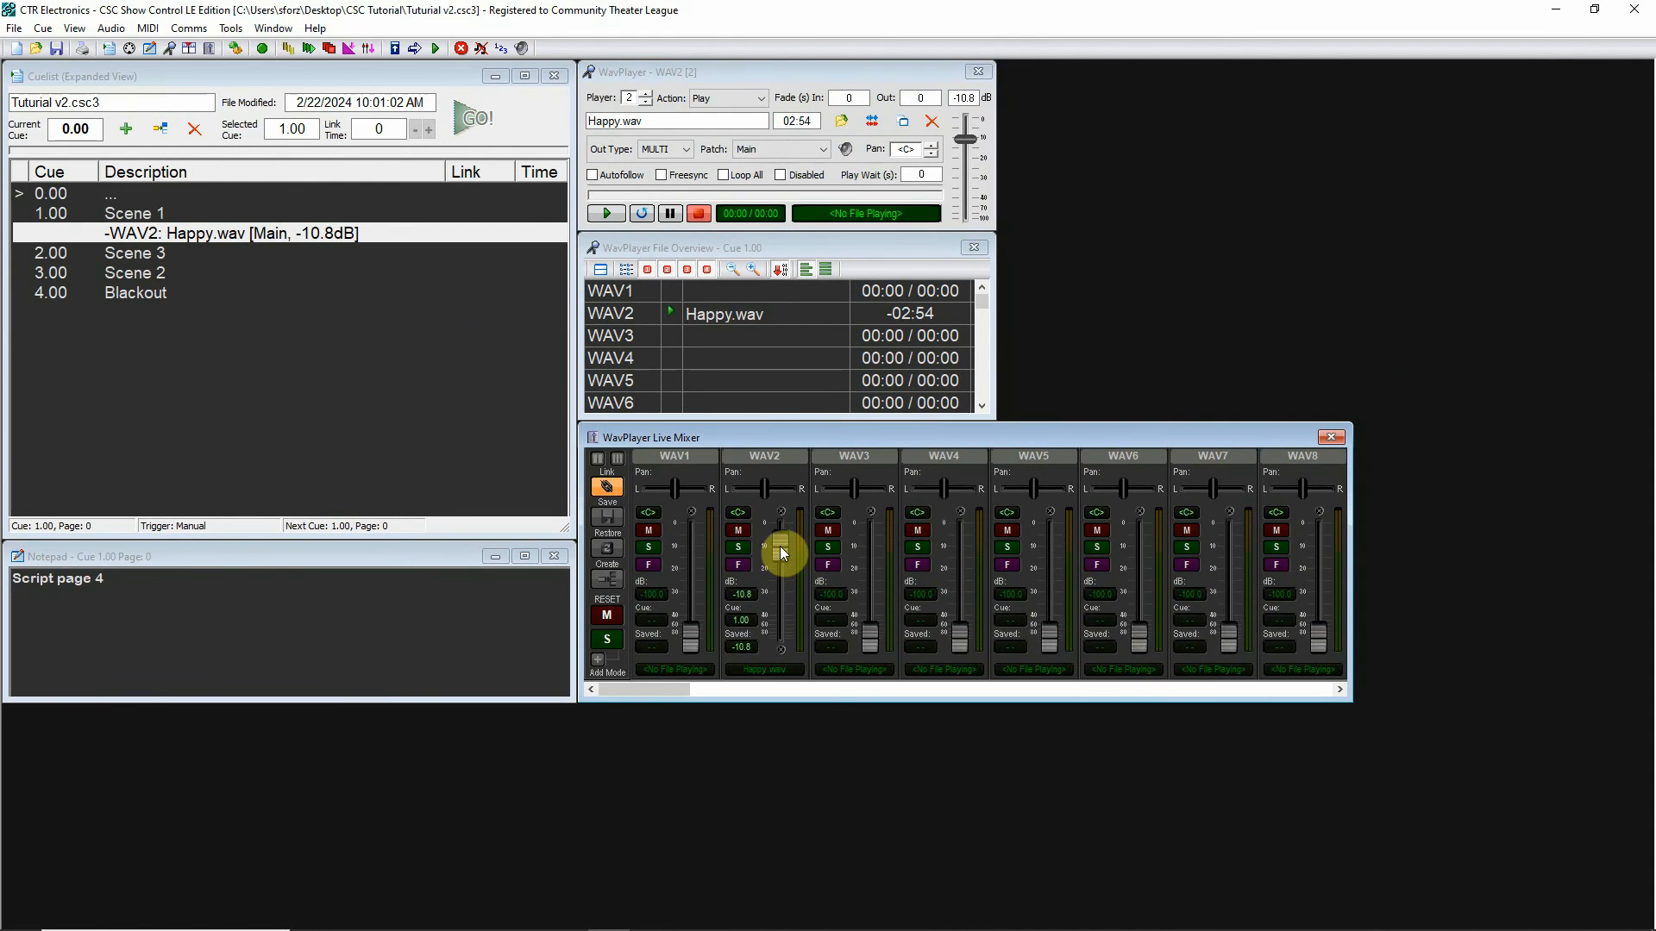
pyautogui.moveTo(780, 546); pyautogui.dragTo(781, 572)
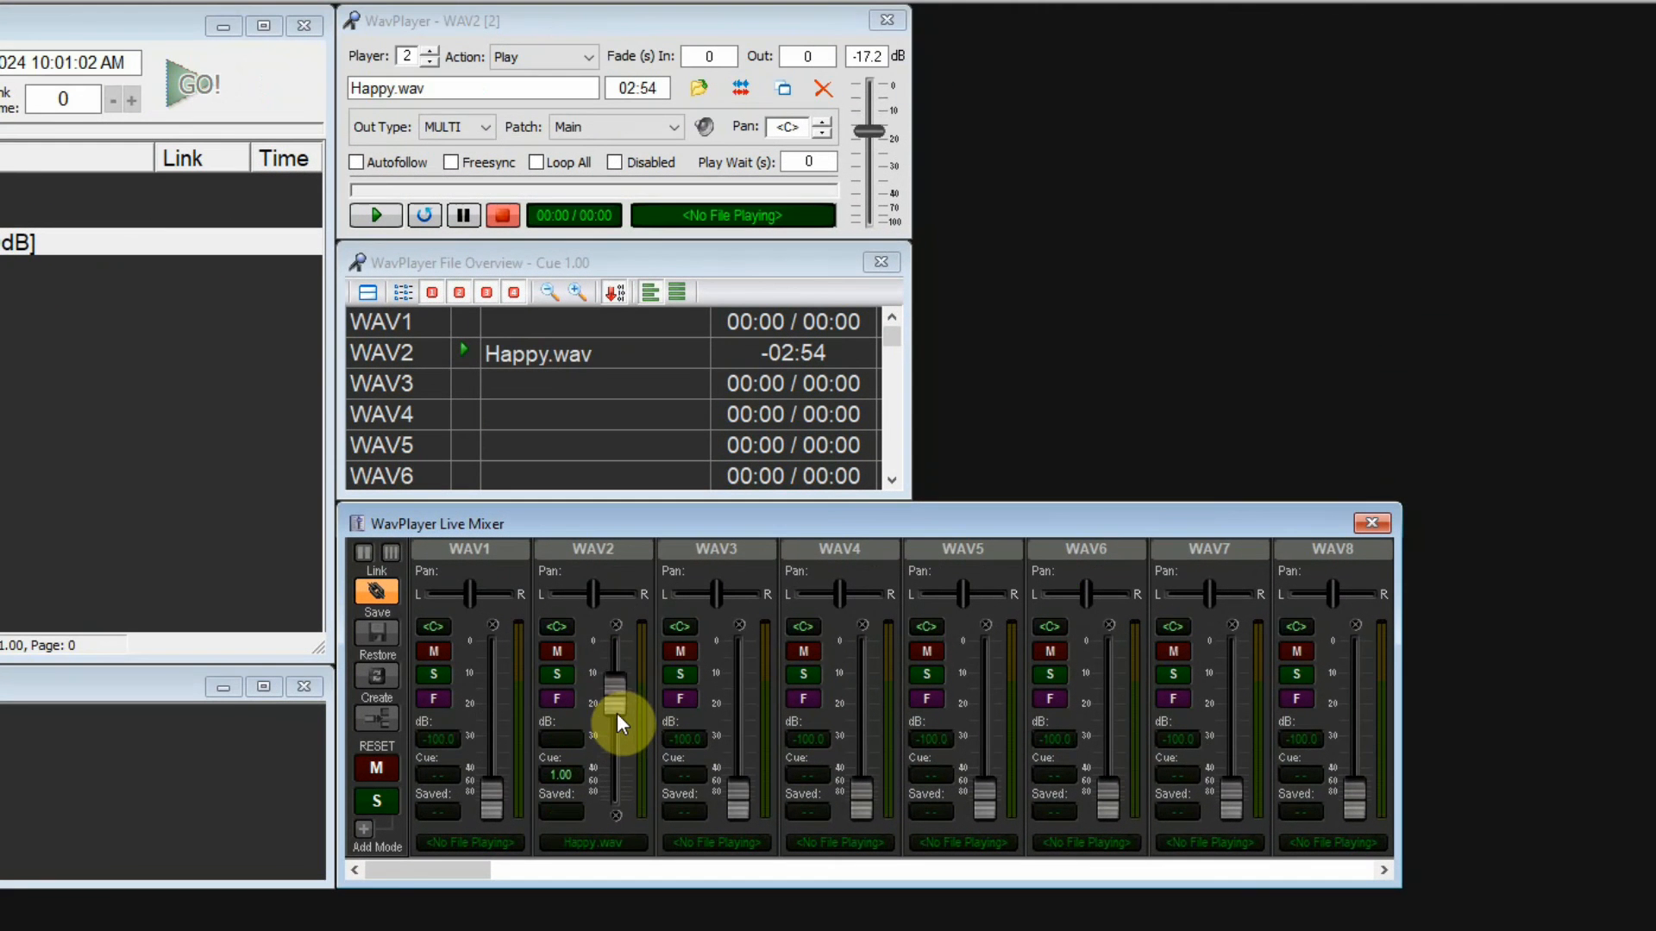
pyautogui.moveTo(617, 712)
pyautogui.mouseDown()
pyautogui.moveTo(619, 663)
pyautogui.moveTo(617, 714)
pyautogui.mouseUp()
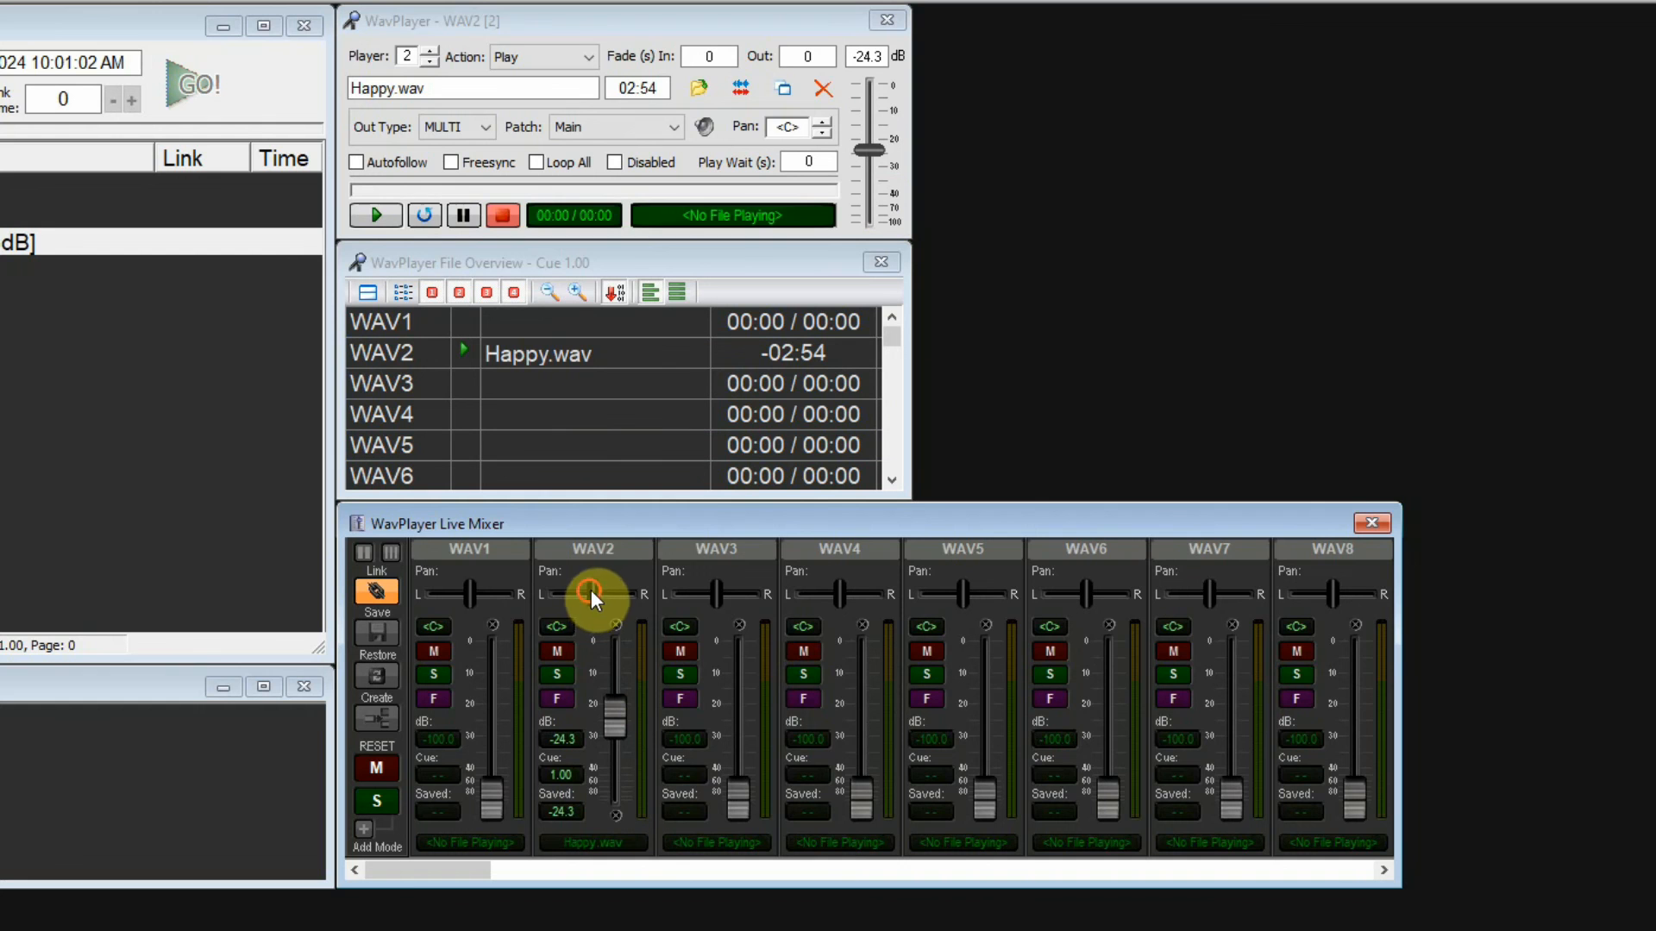
pyautogui.moveTo(592, 595)
pyautogui.mouseDown()
pyautogui.moveTo(571, 595)
pyautogui.moveTo(611, 591)
pyautogui.moveTo(592, 602)
pyautogui.mouseUp()
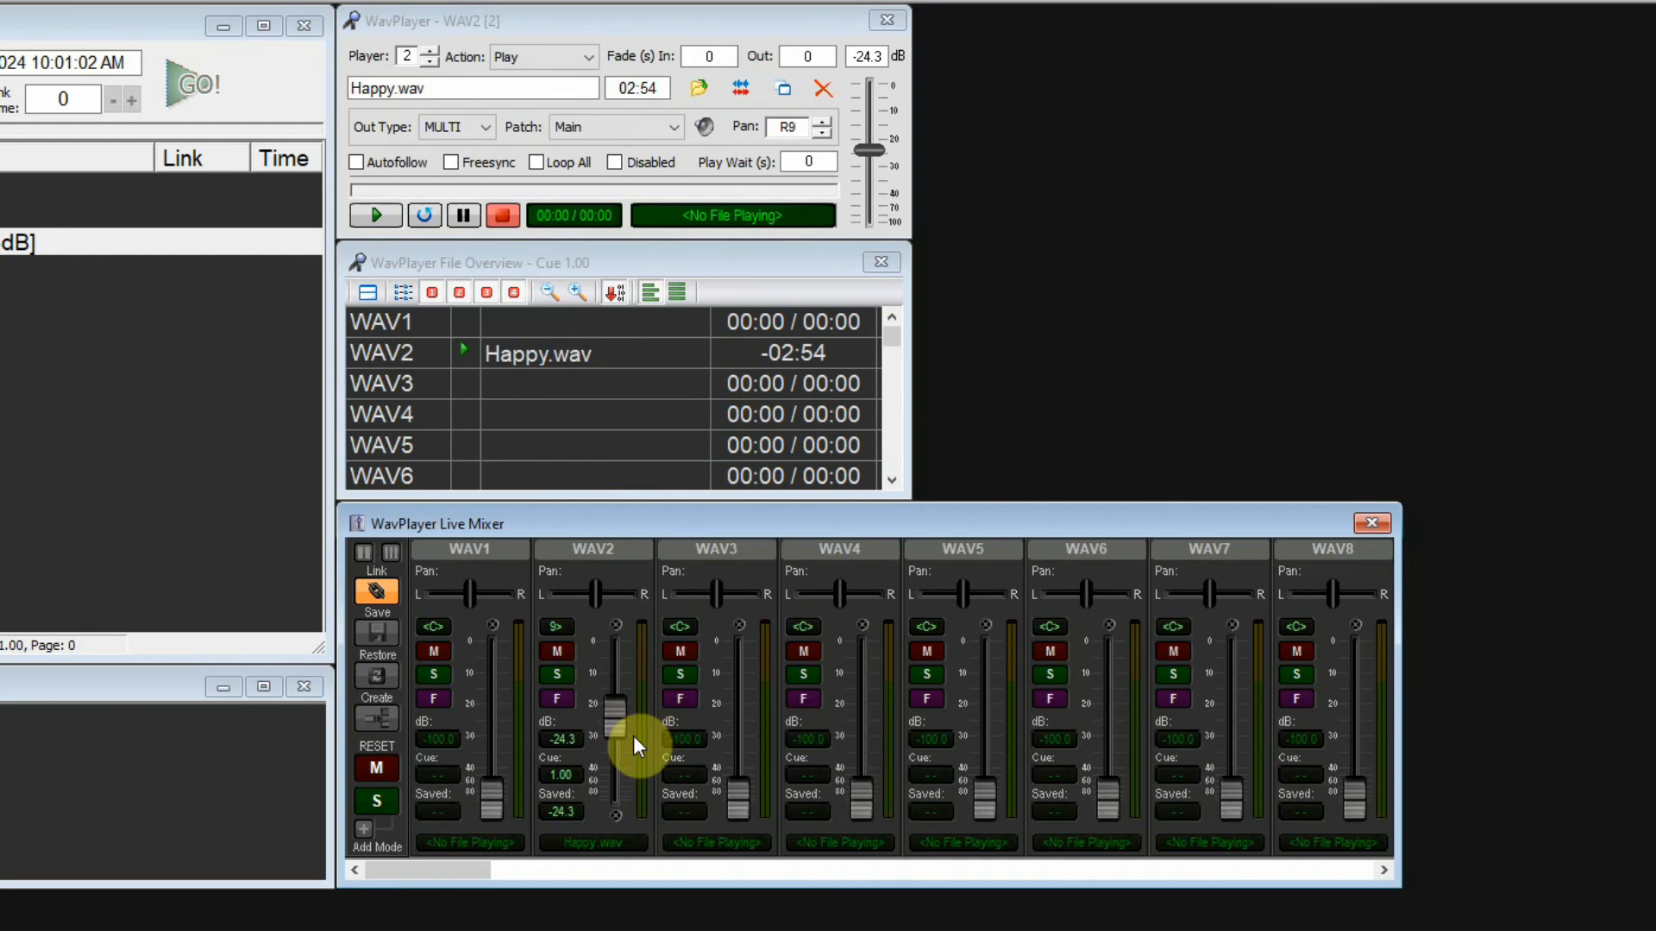
pyautogui.moveTo(613, 723)
pyautogui.mouseDown()
pyautogui.moveTo(612, 661)
pyautogui.moveTo(598, 695)
pyautogui.mouseUp()
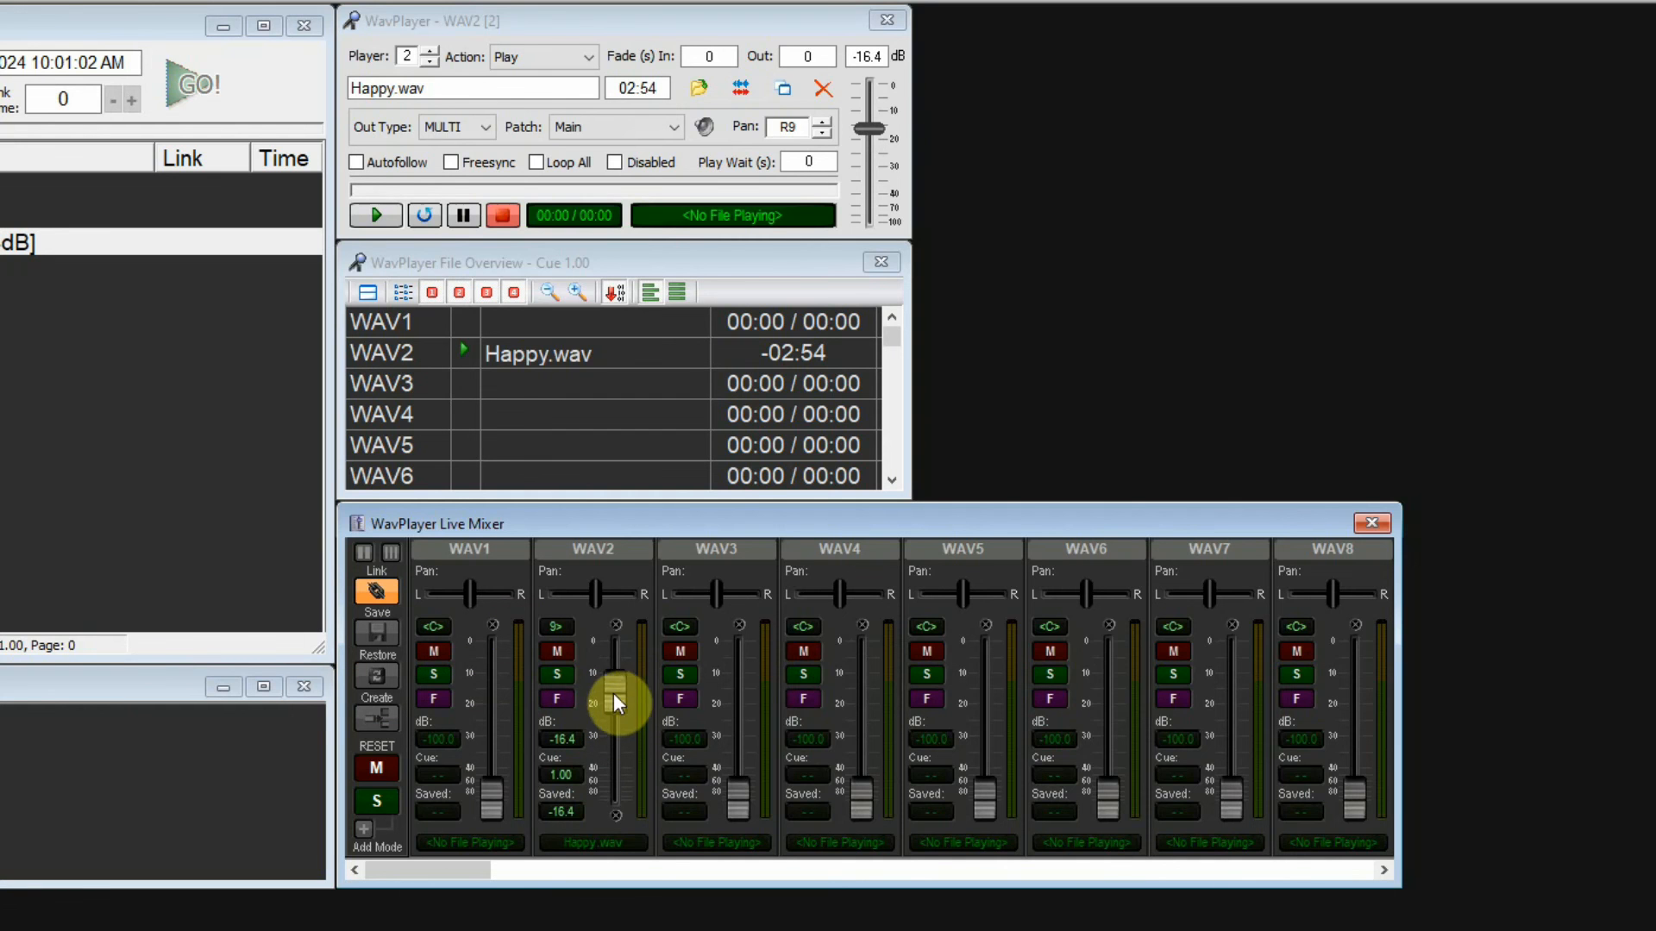
pyautogui.moveTo(613, 698); pyautogui.dragTo(612, 683)
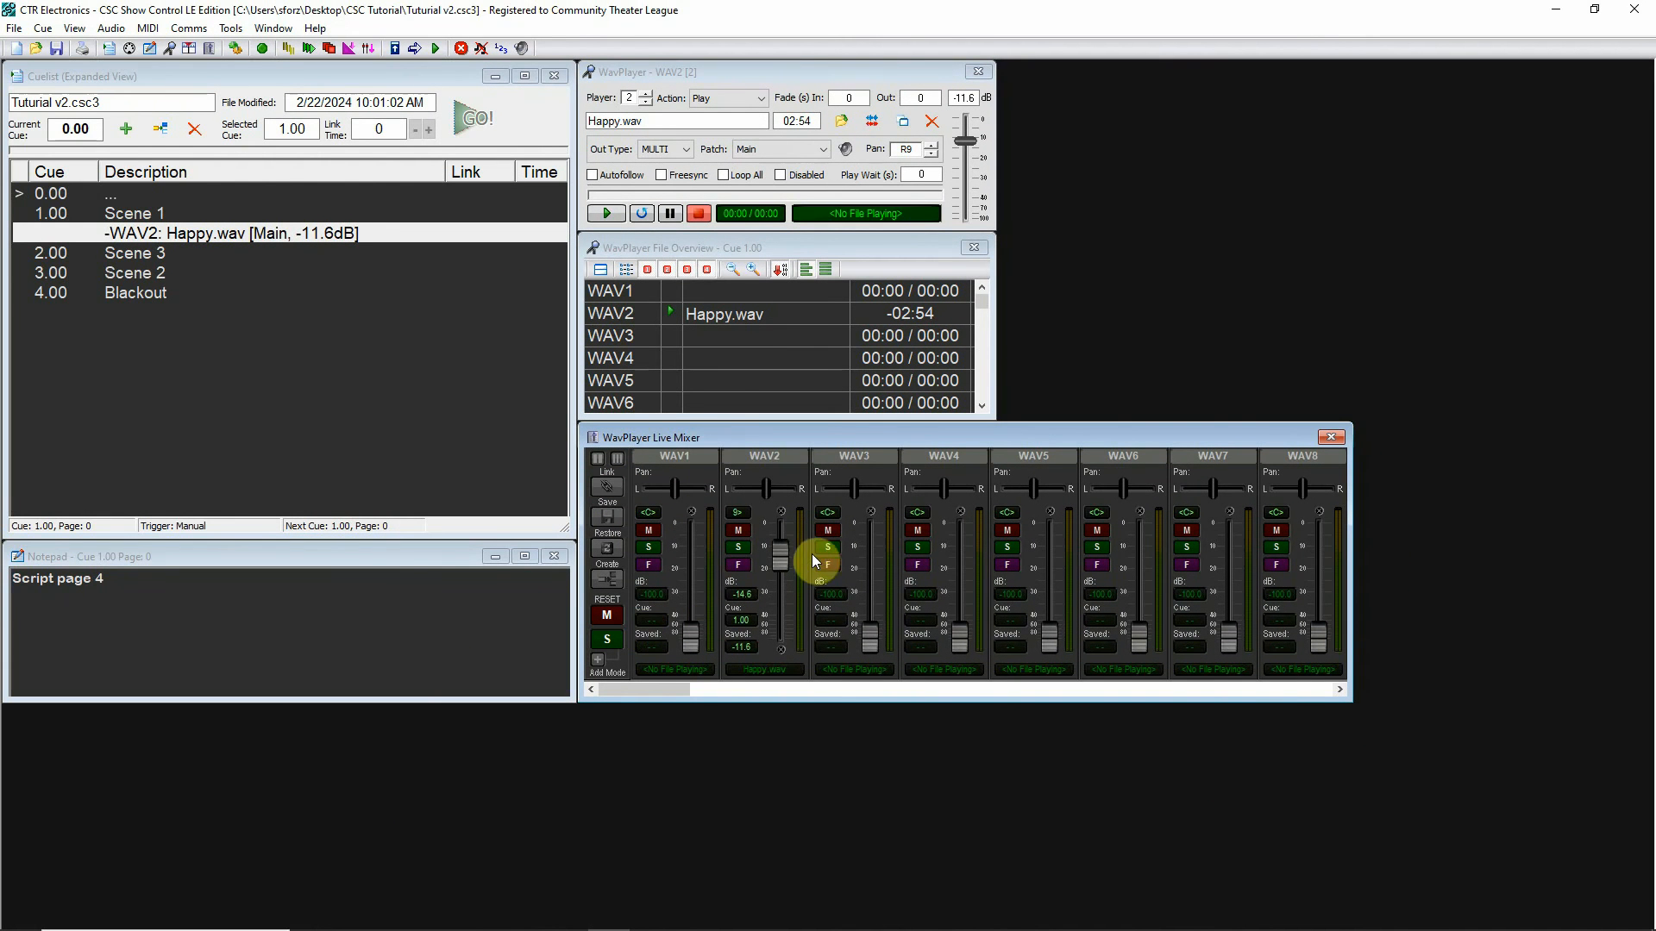
# - Move WAV2's unlinked live fader to about -10.8 dB, solo the channel, and reset all solos
pyautogui.moveTo(782, 558); pyautogui.dragTo(784, 551)
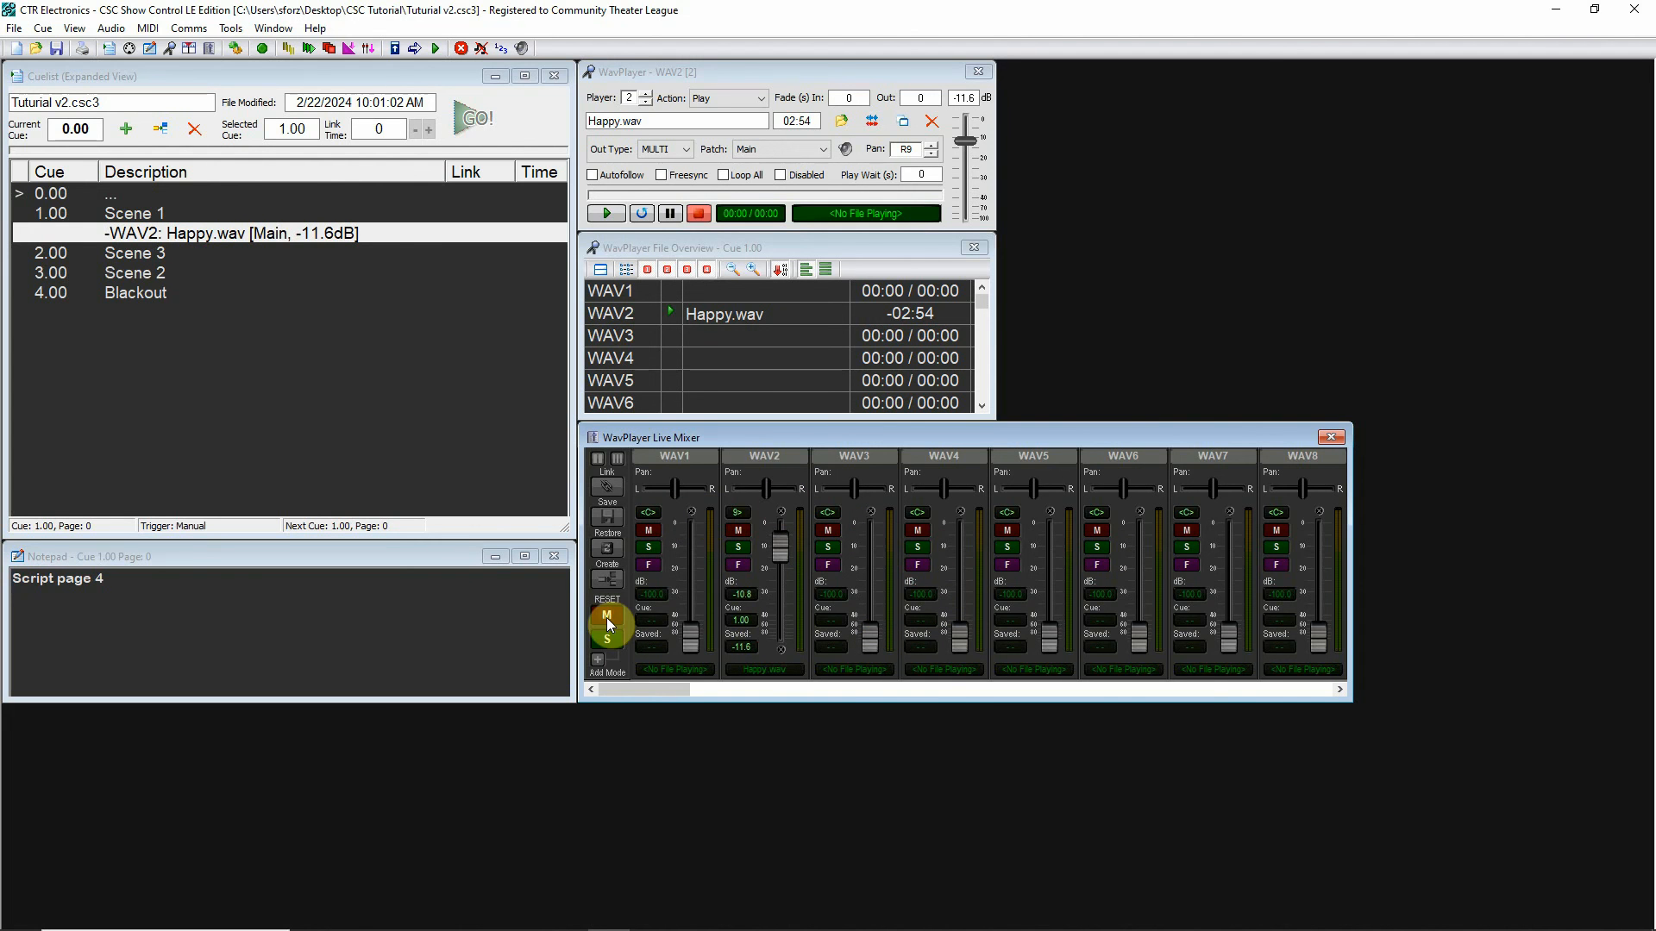
pyautogui.click(737, 550)
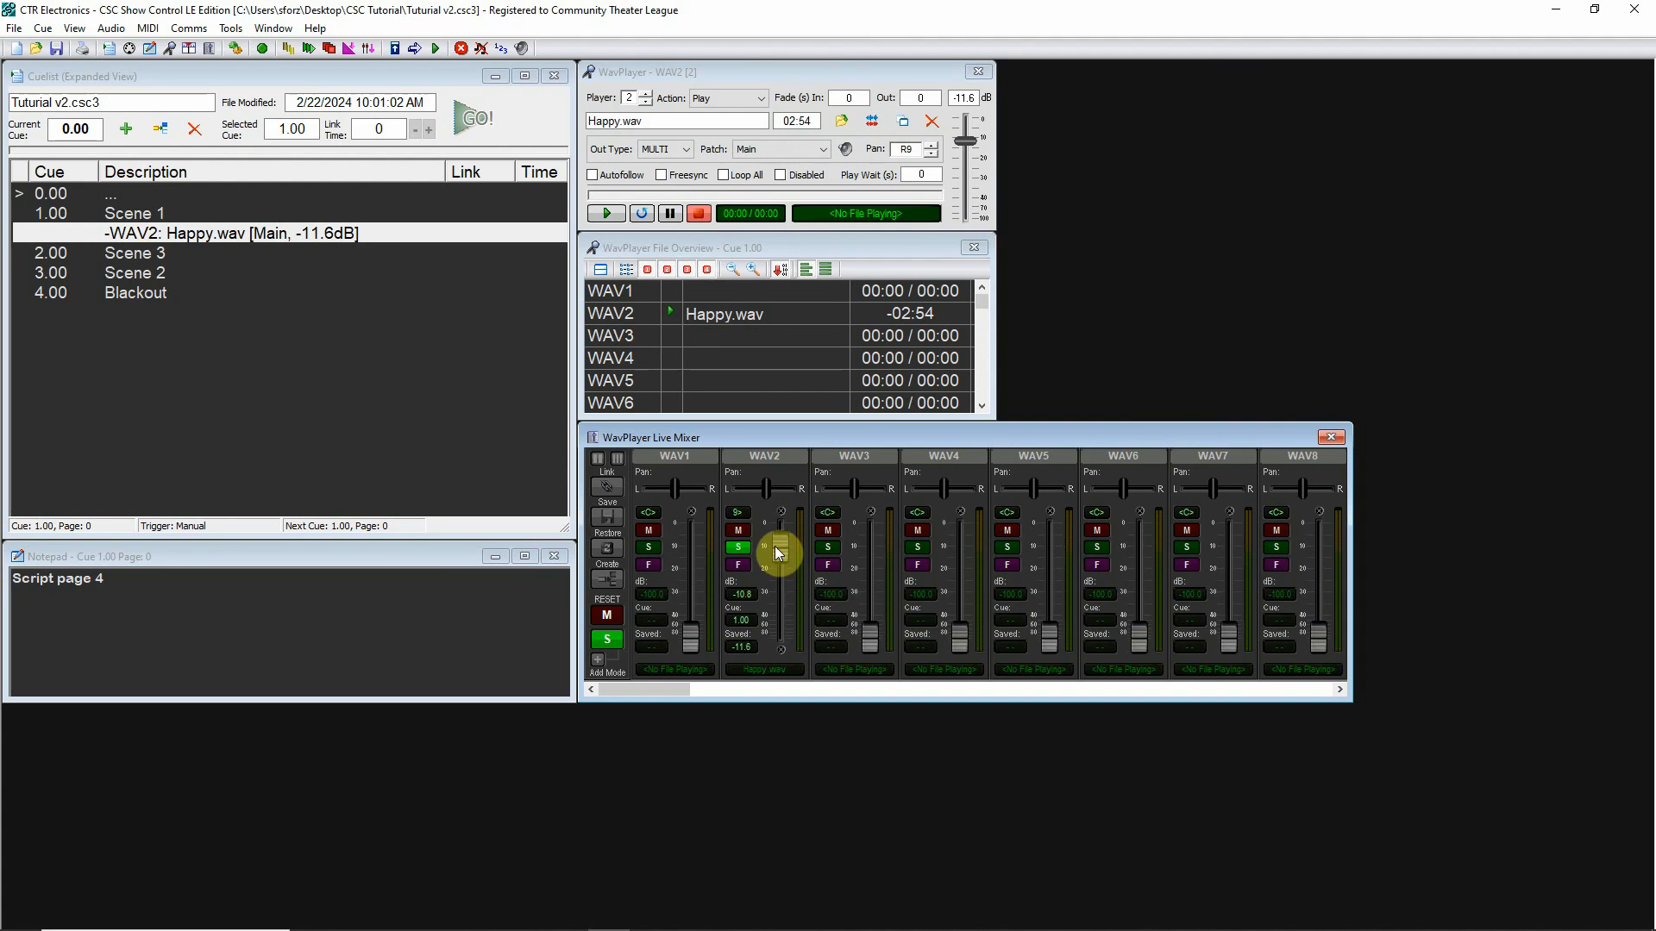
pyautogui.click(608, 645)
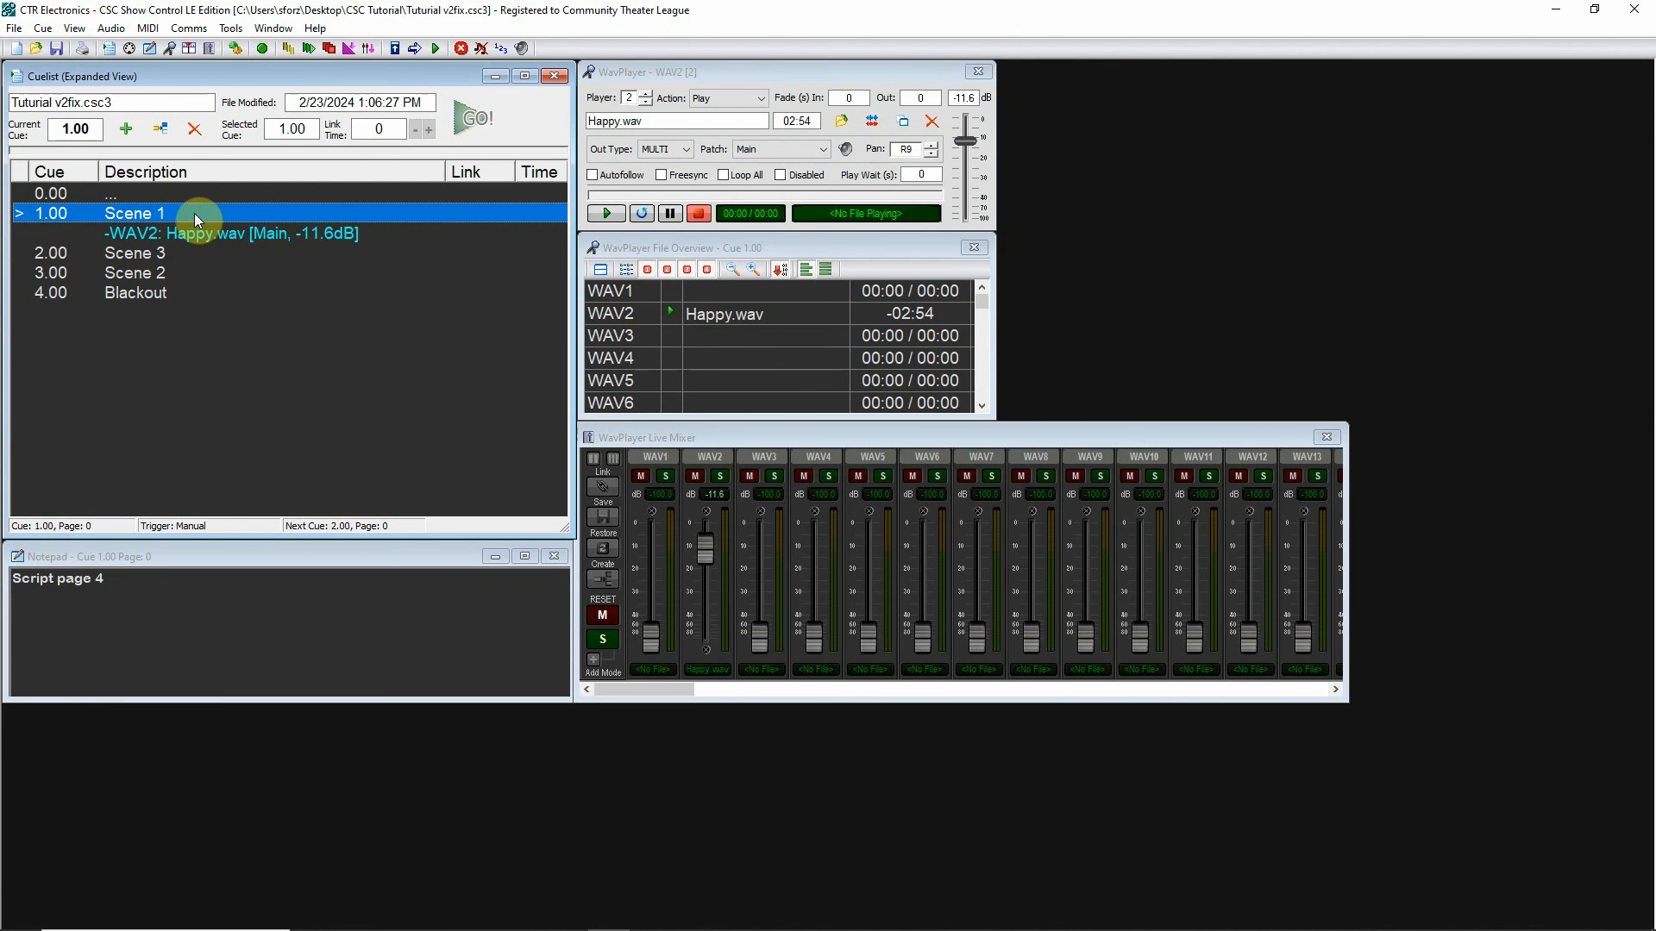
# - Run Scene 1, lower the WAV2 live fader to about -24.3 dB, and create a fade cue from the live mixer
pyautogui.click(476, 118)
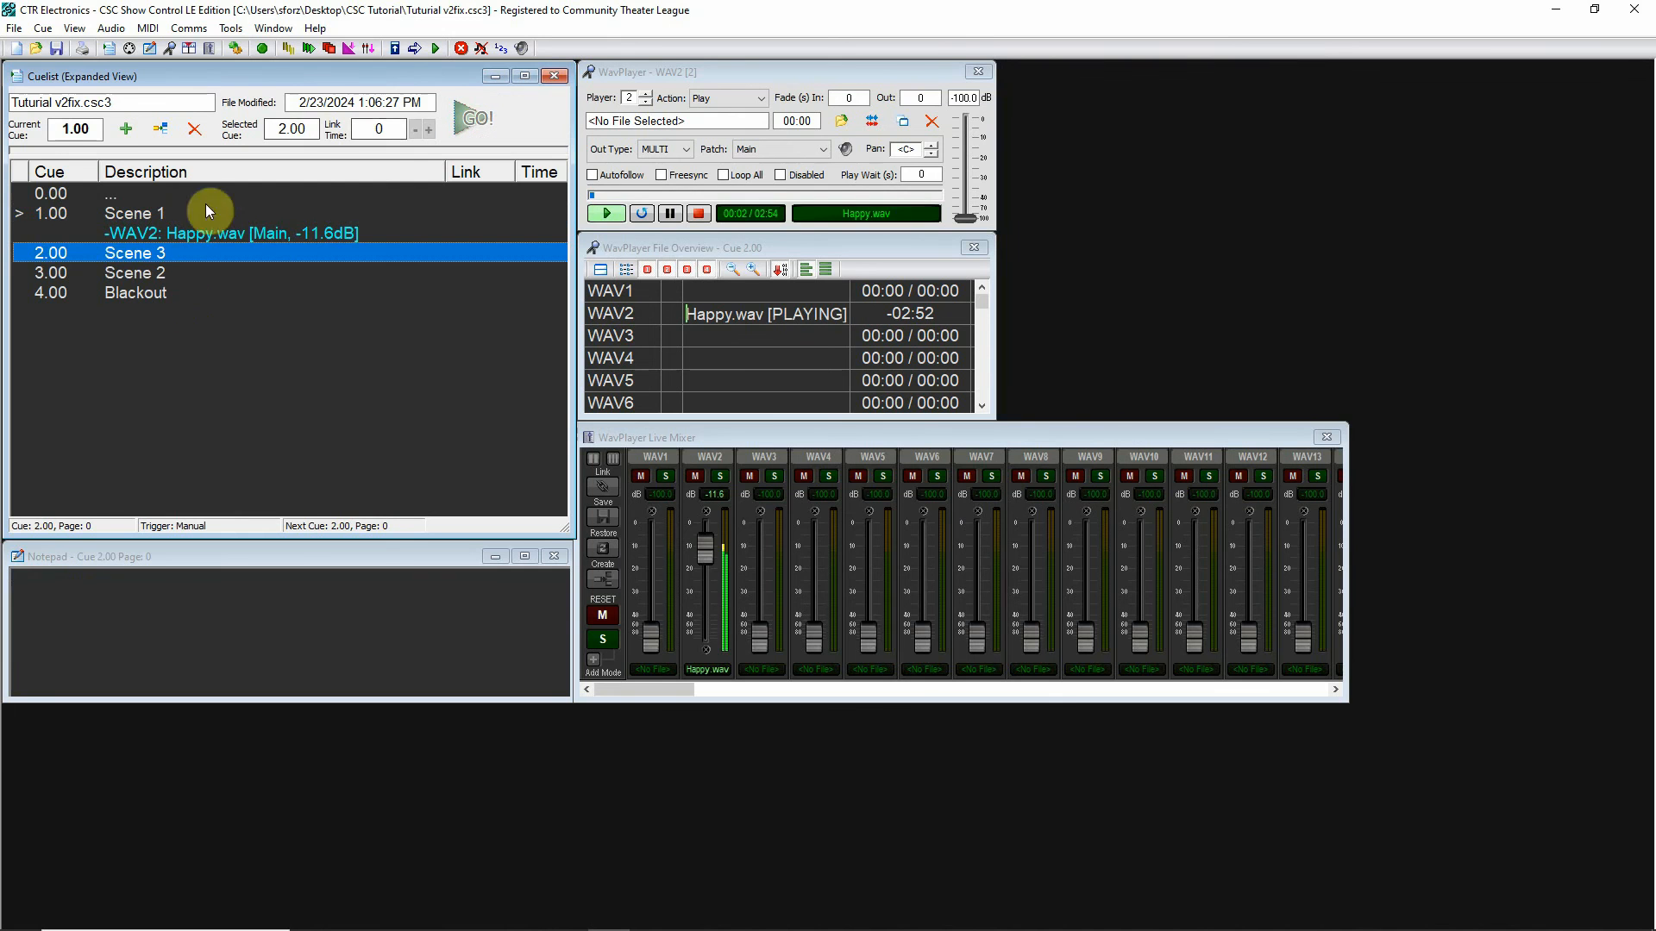
pyautogui.click(132, 216)
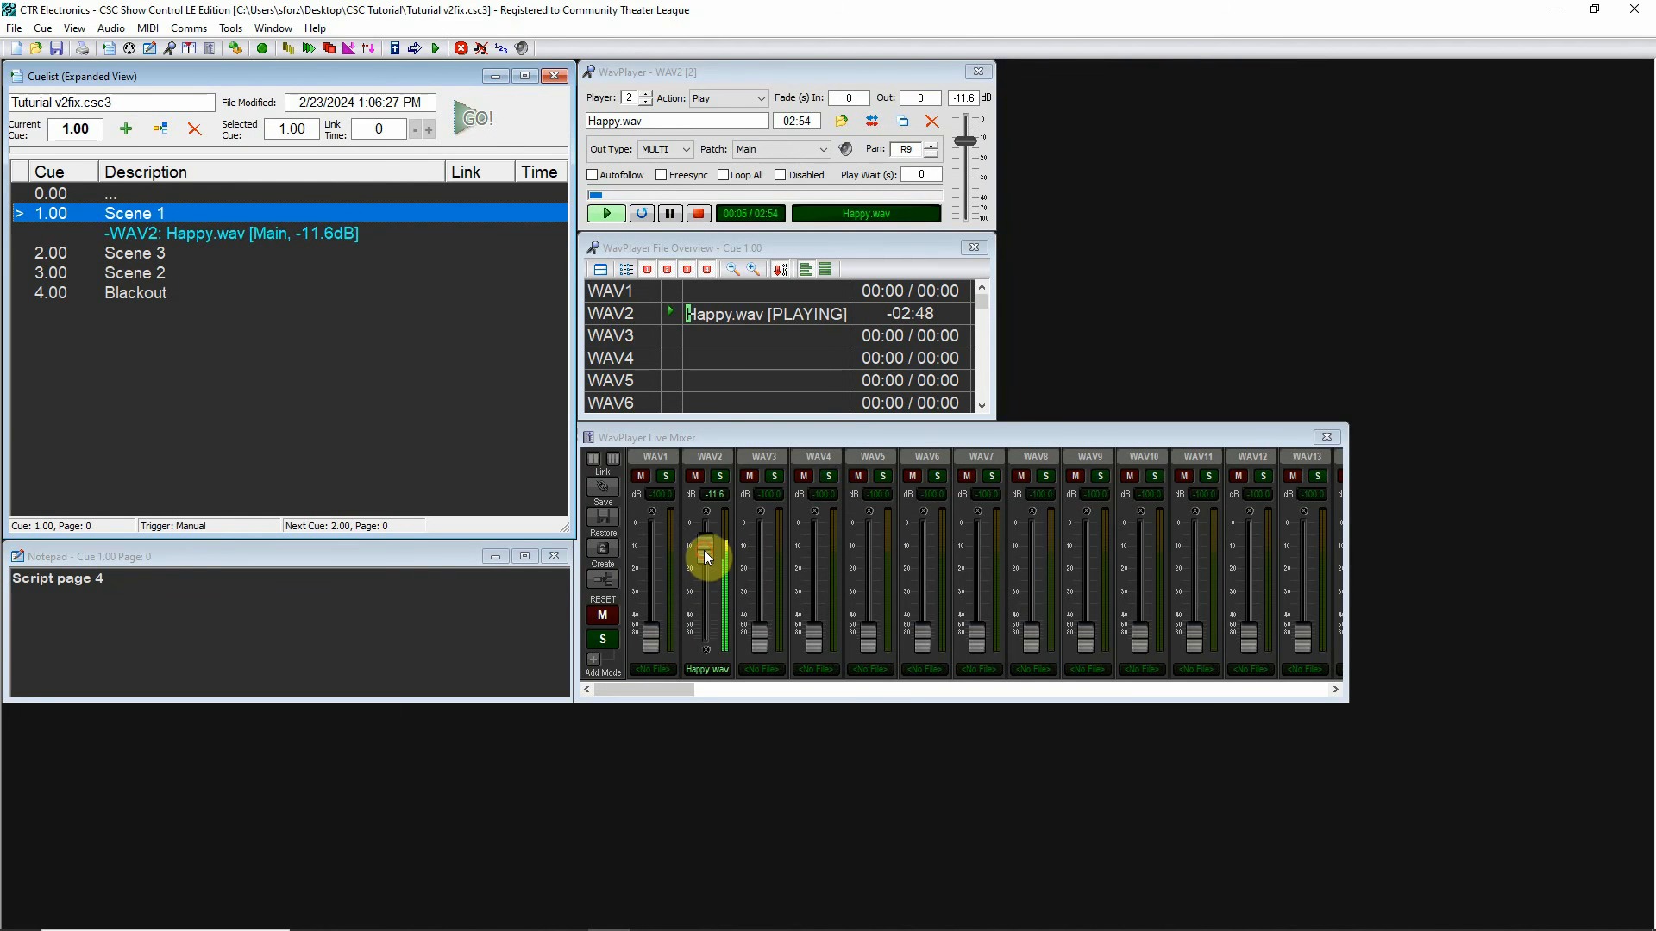
pyautogui.moveTo(705, 553); pyautogui.dragTo(709, 587)
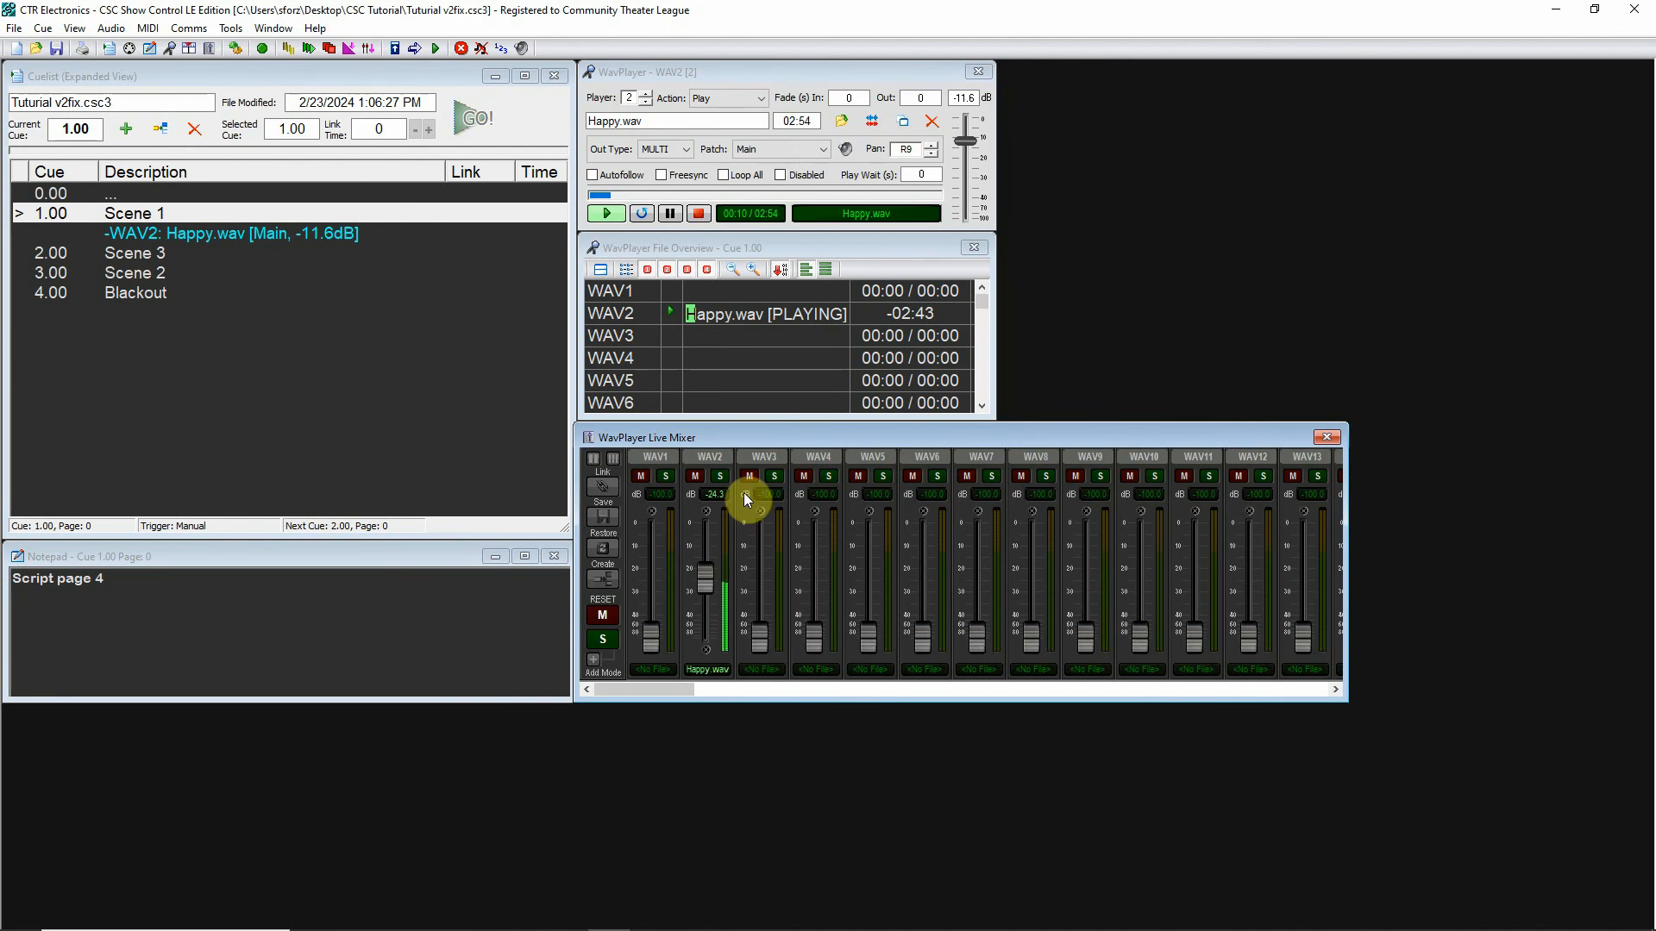
pyautogui.click(602, 579)
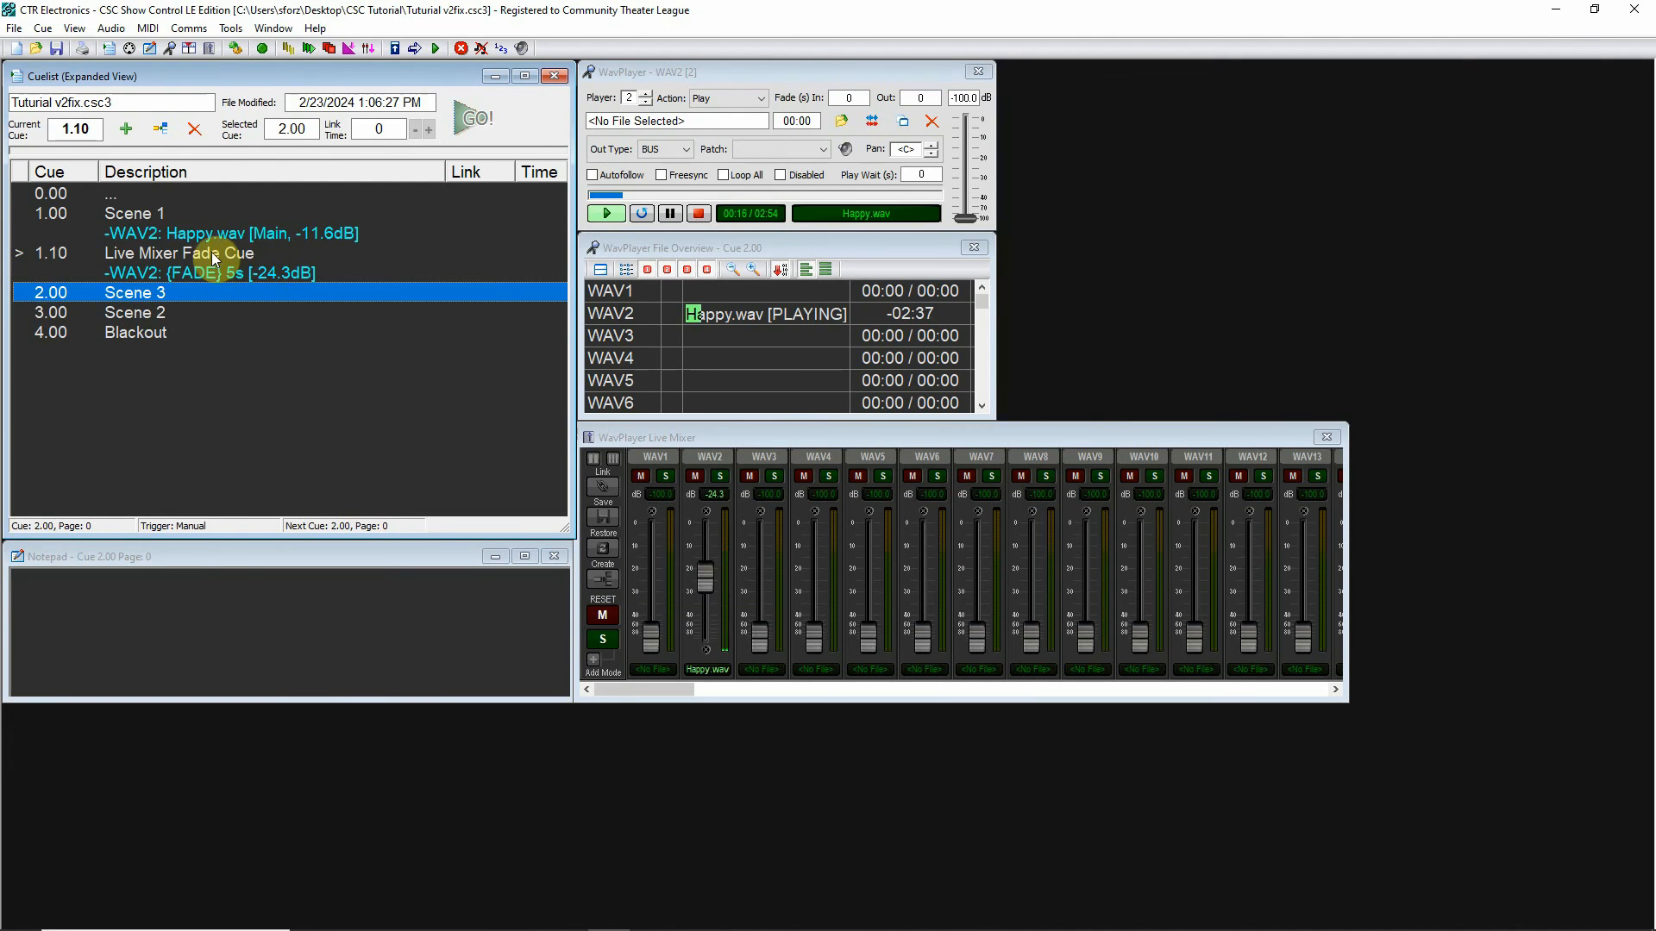
# - Run Scene 1 followed by the Live Mixer Fade Cue to check the fade, and stop all playback
pyautogui.click(143, 214)
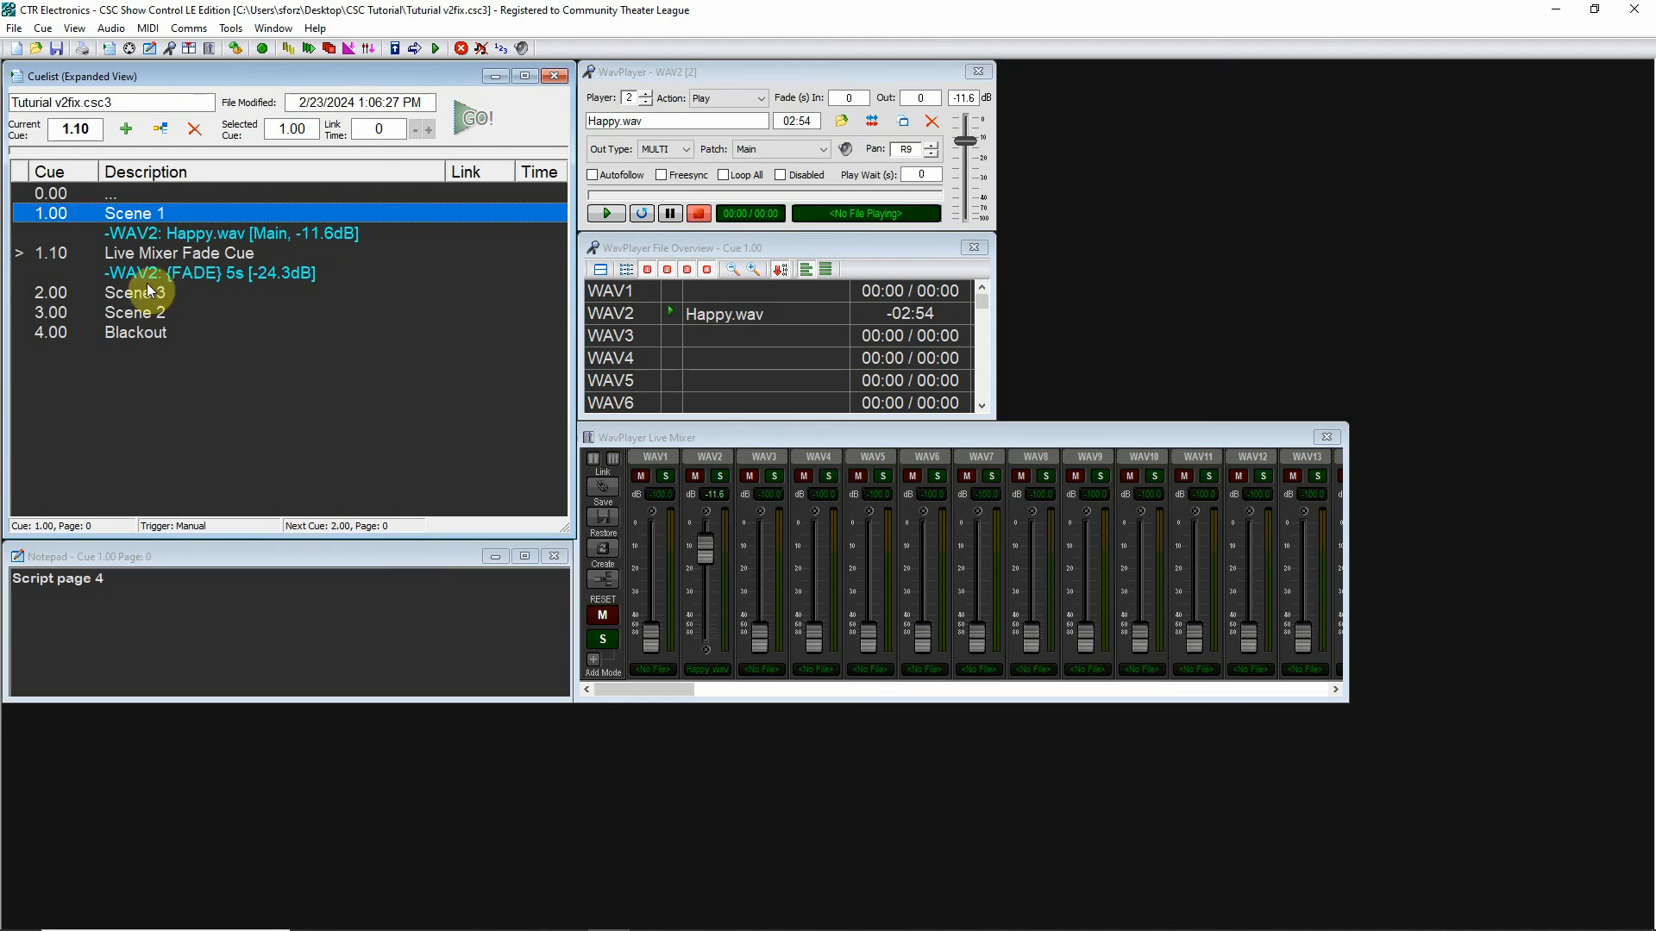
pyautogui.click(470, 118)
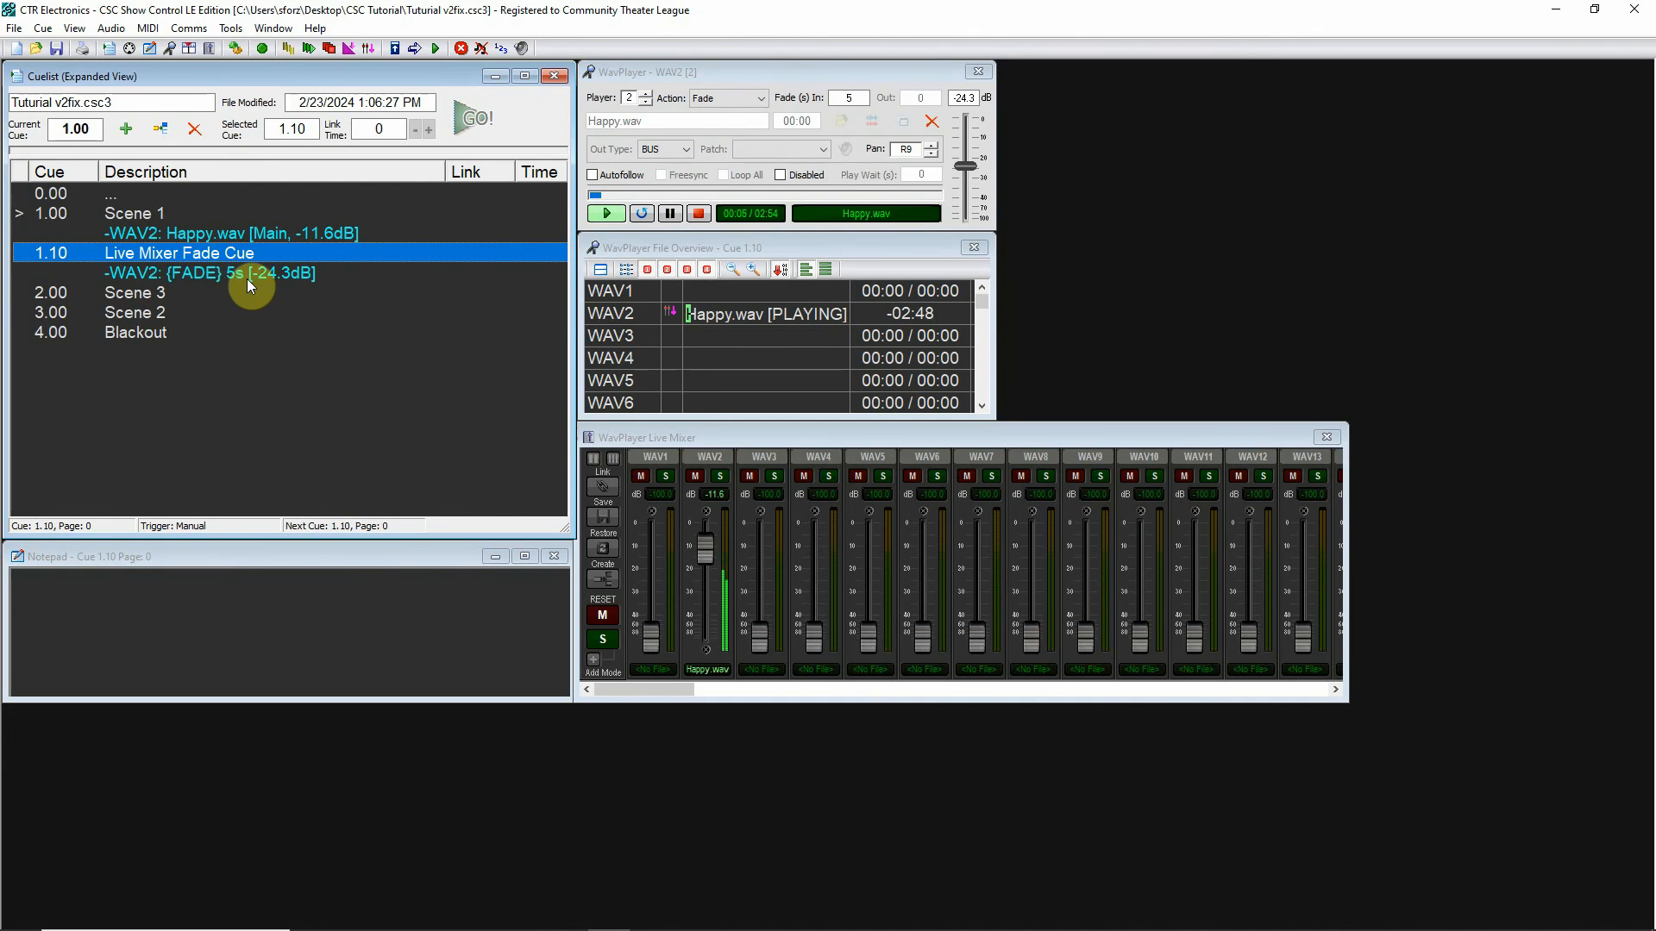
pyautogui.click(473, 121)
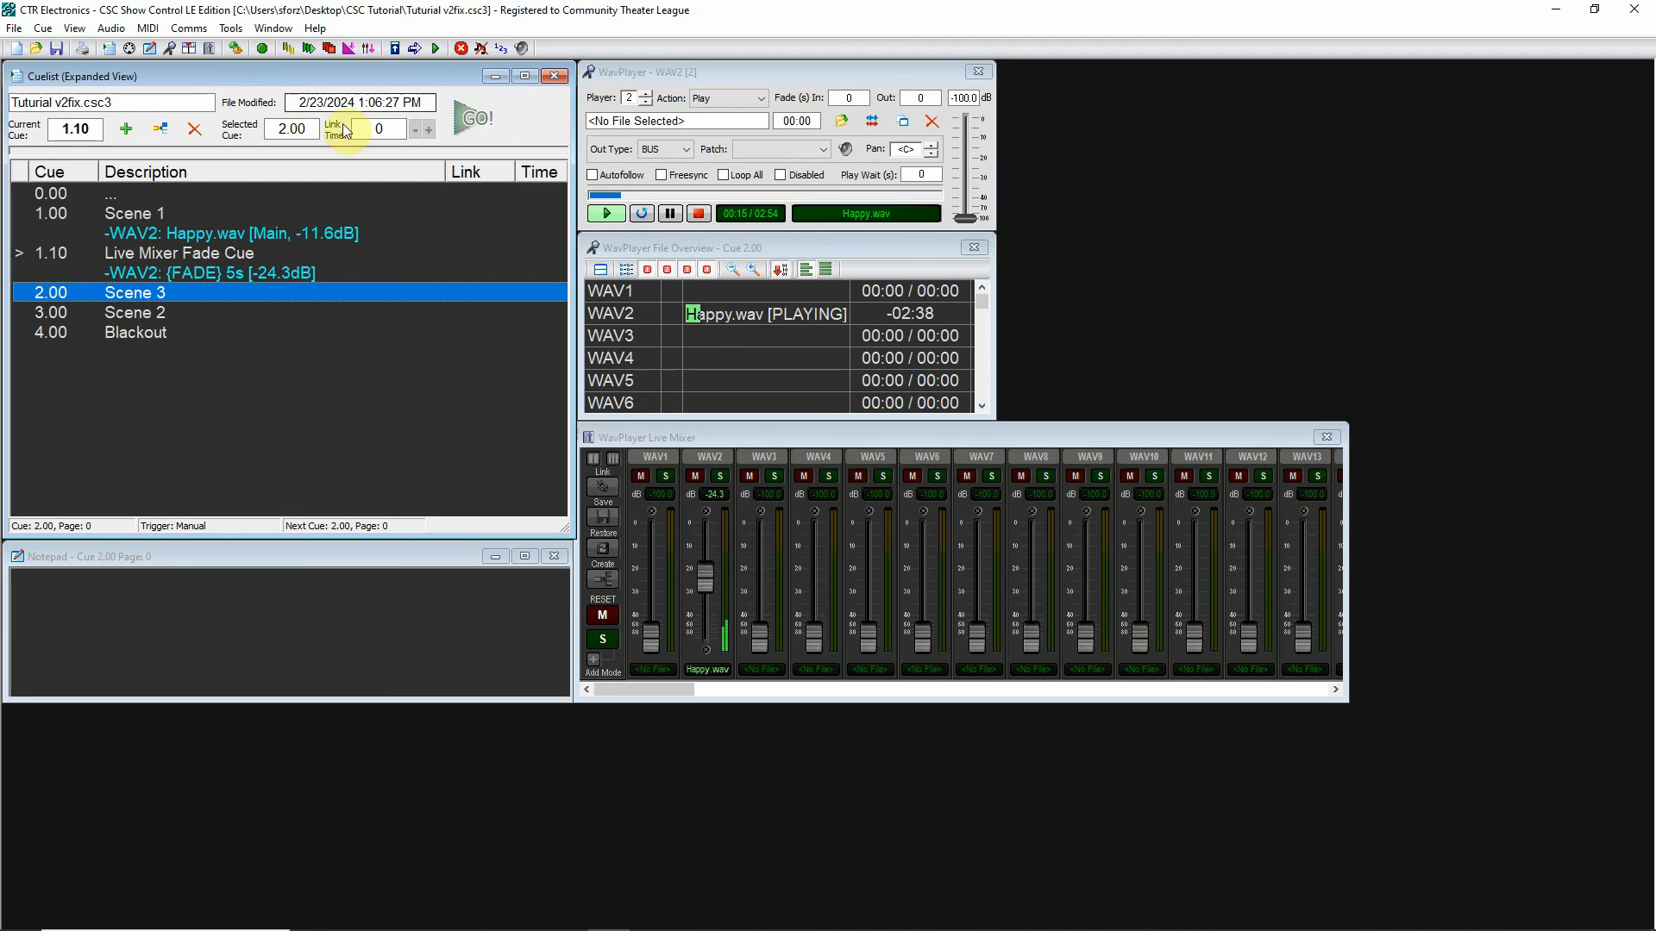
pyautogui.click(458, 49)
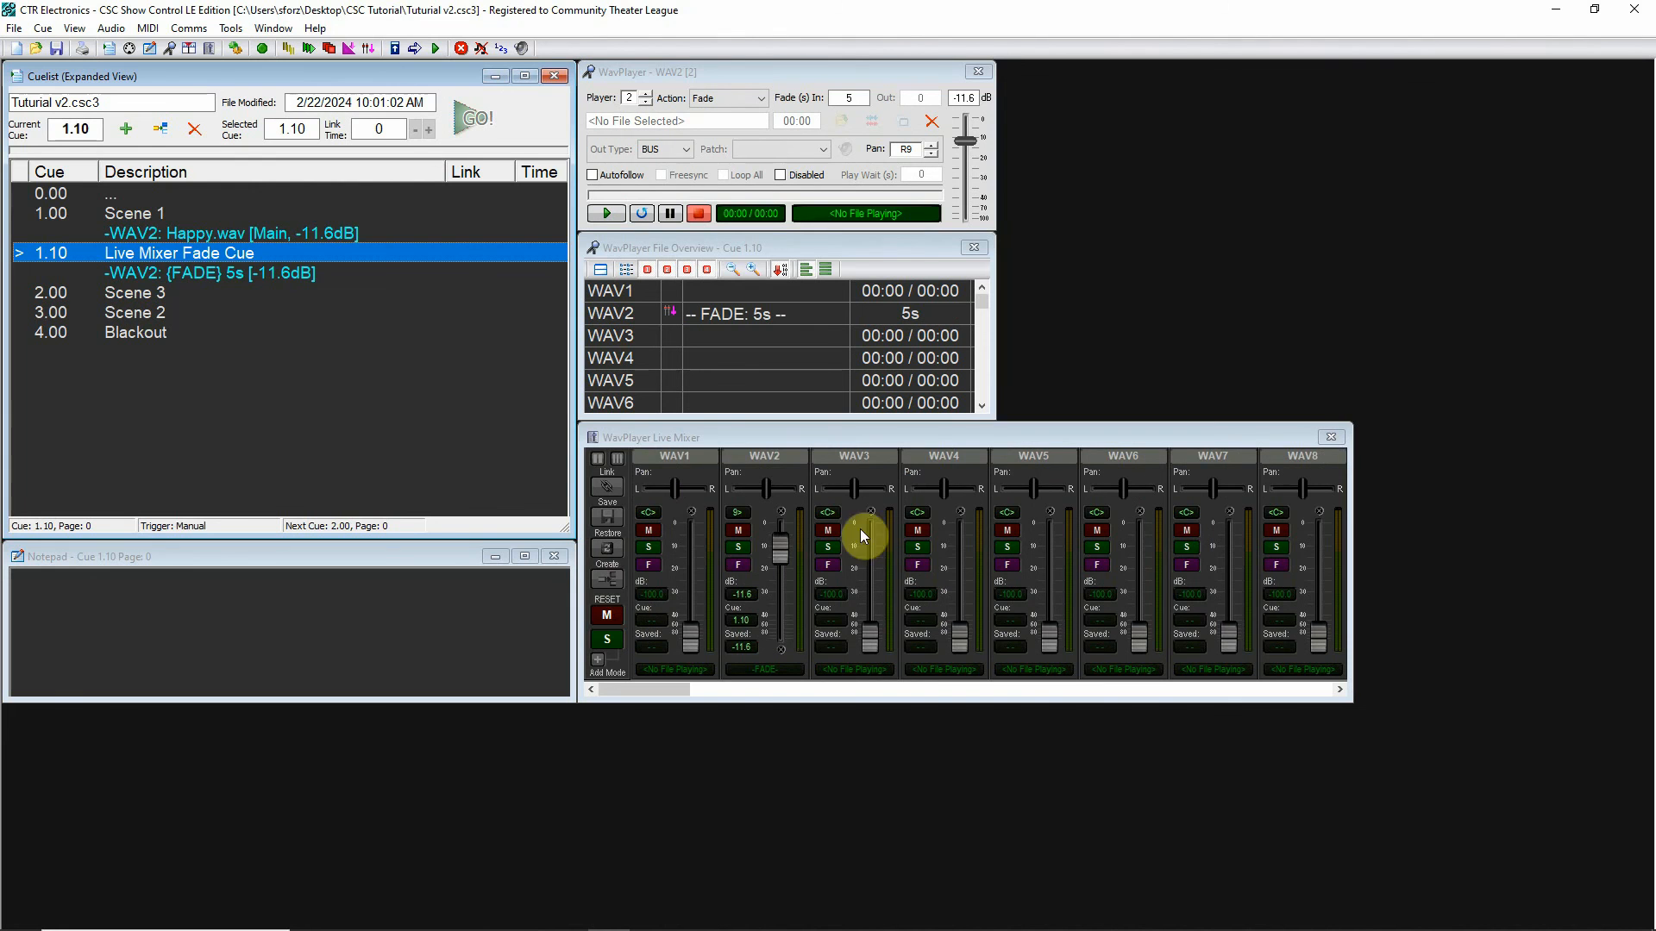
# - Switch the live mixer back and forth between wide and narrow channel strips, ending with the narrow strips
pyautogui.click(618, 458)
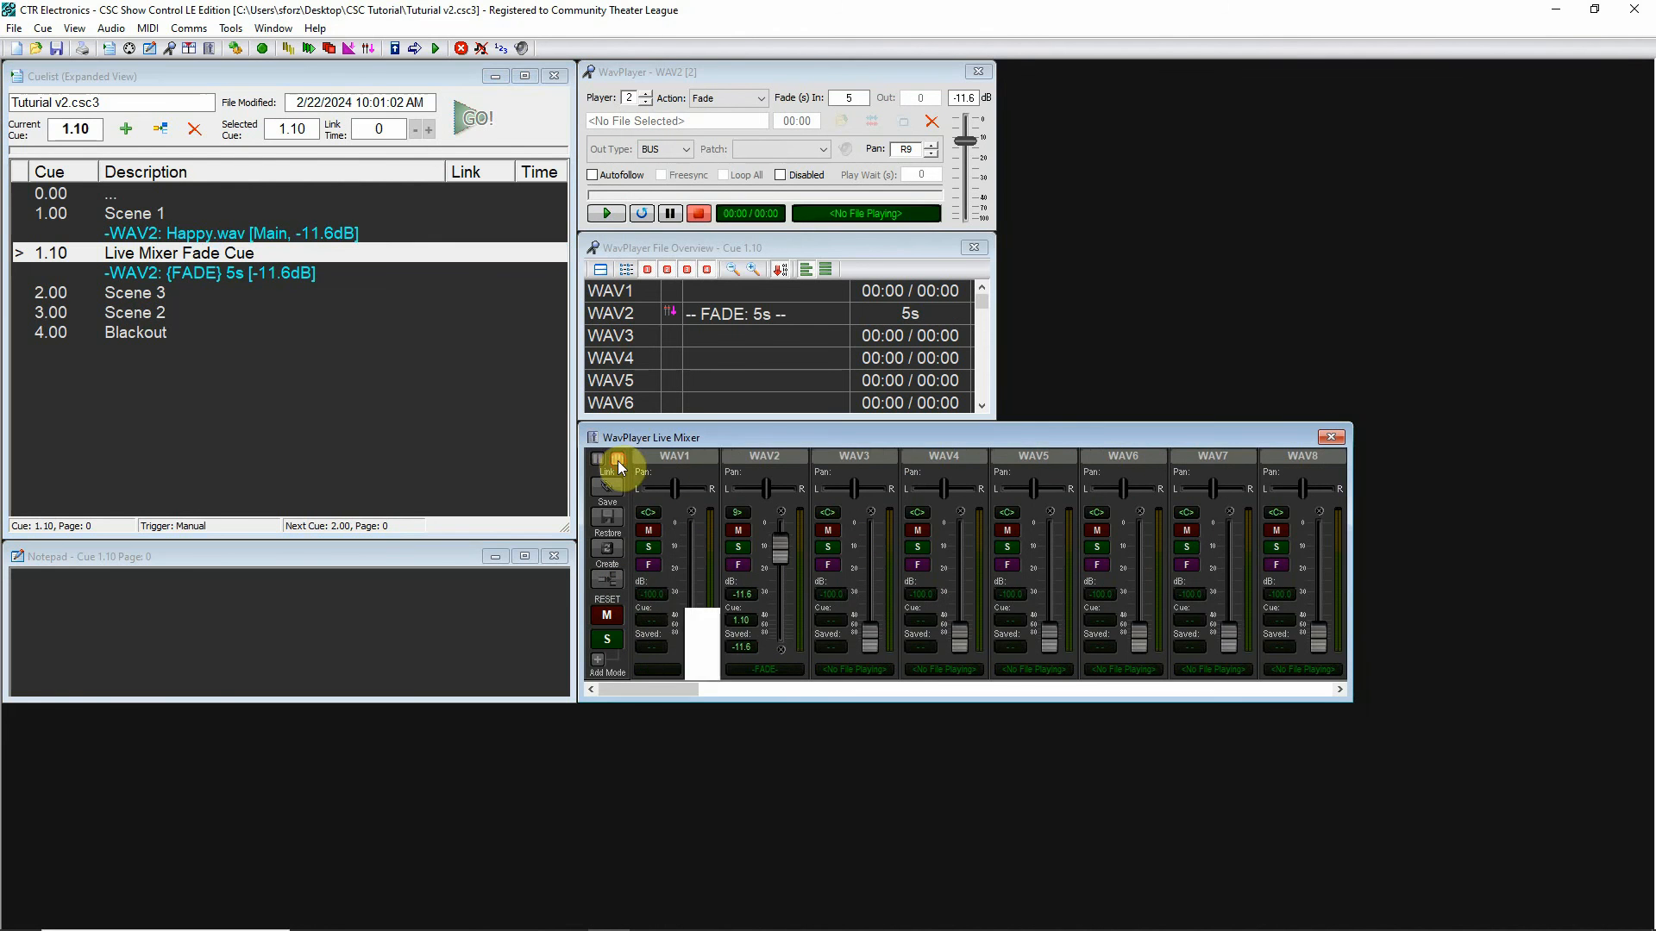
pyautogui.click(597, 460)
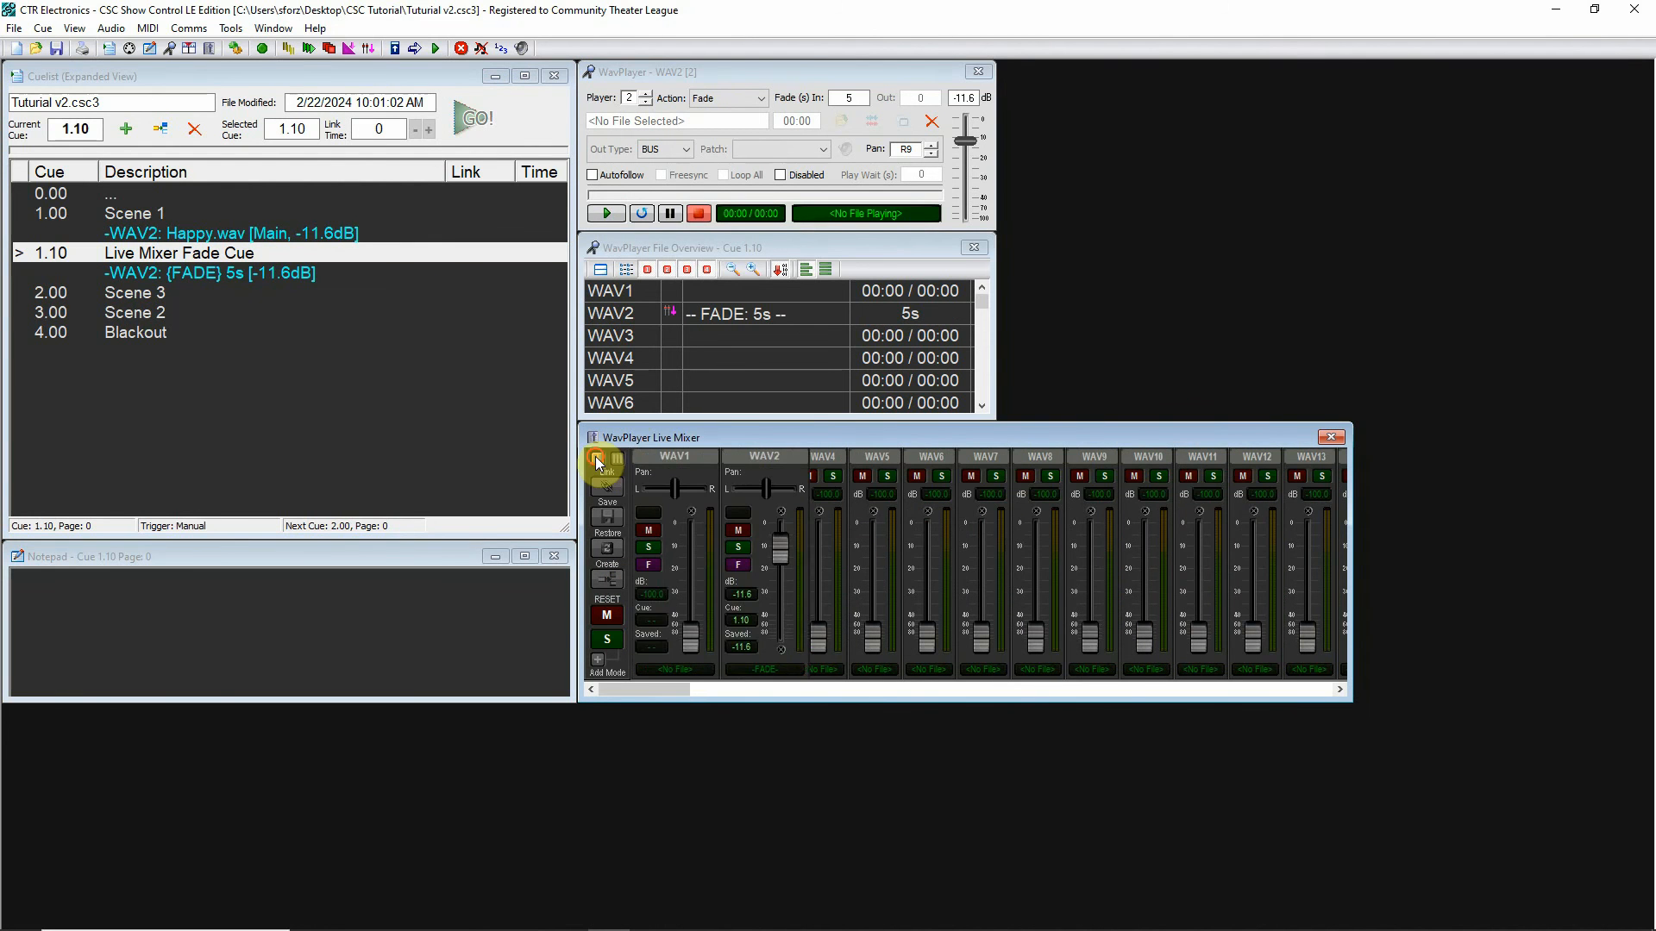
pyautogui.click(596, 460)
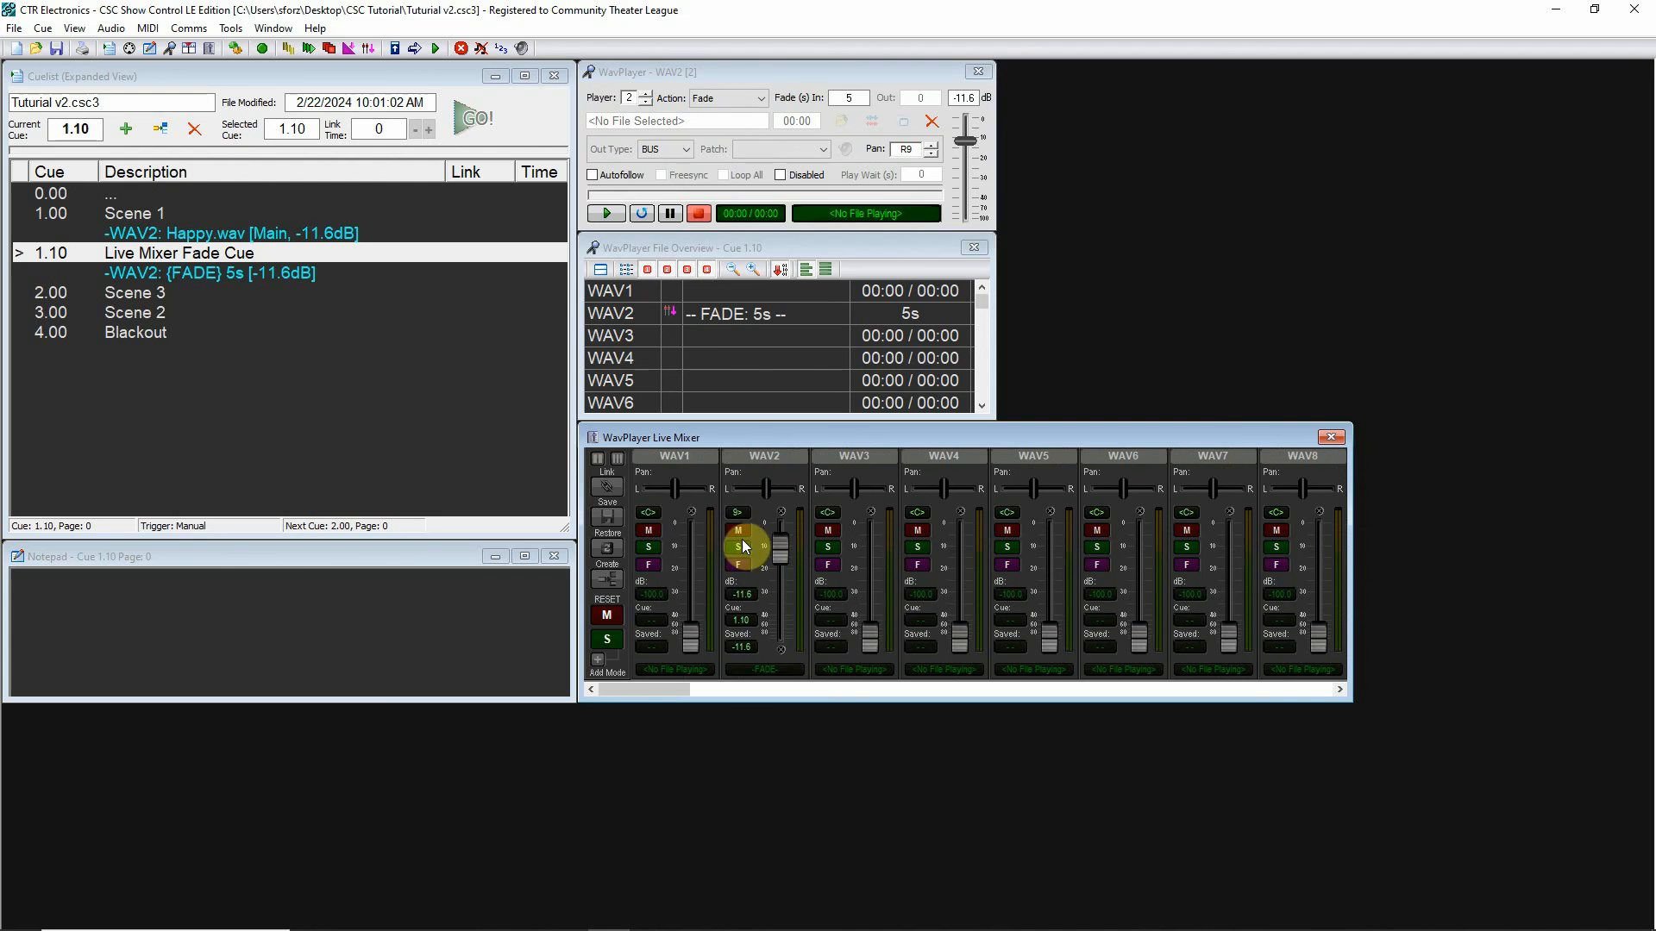
pyautogui.click(618, 462)
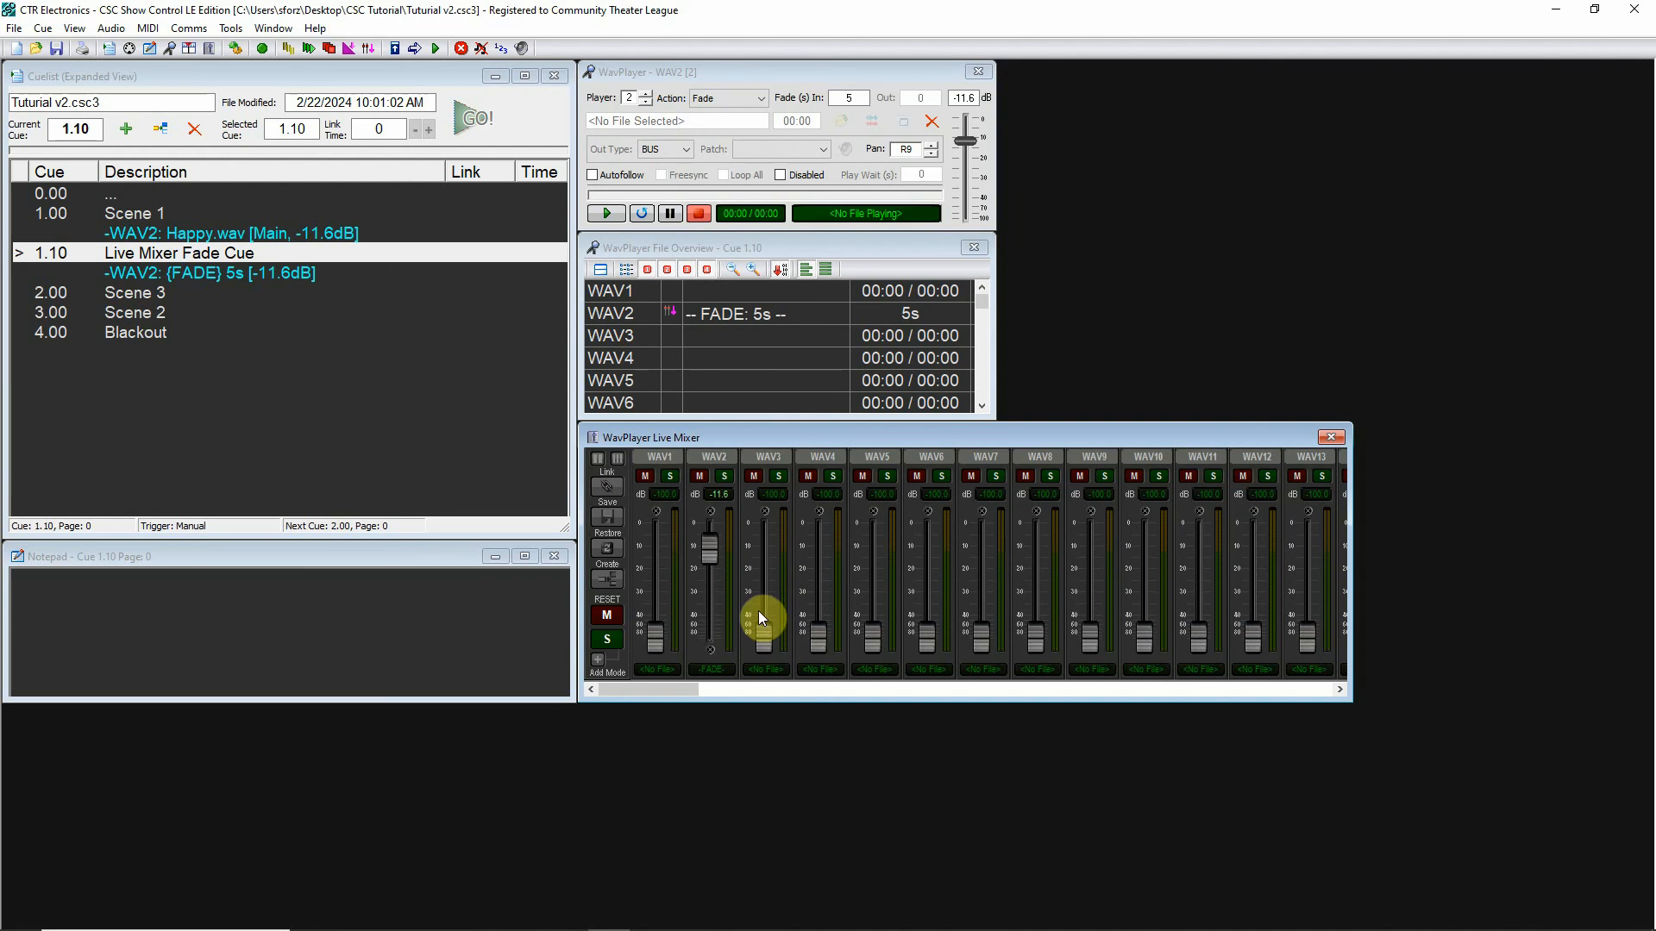
pyautogui.click(598, 461)
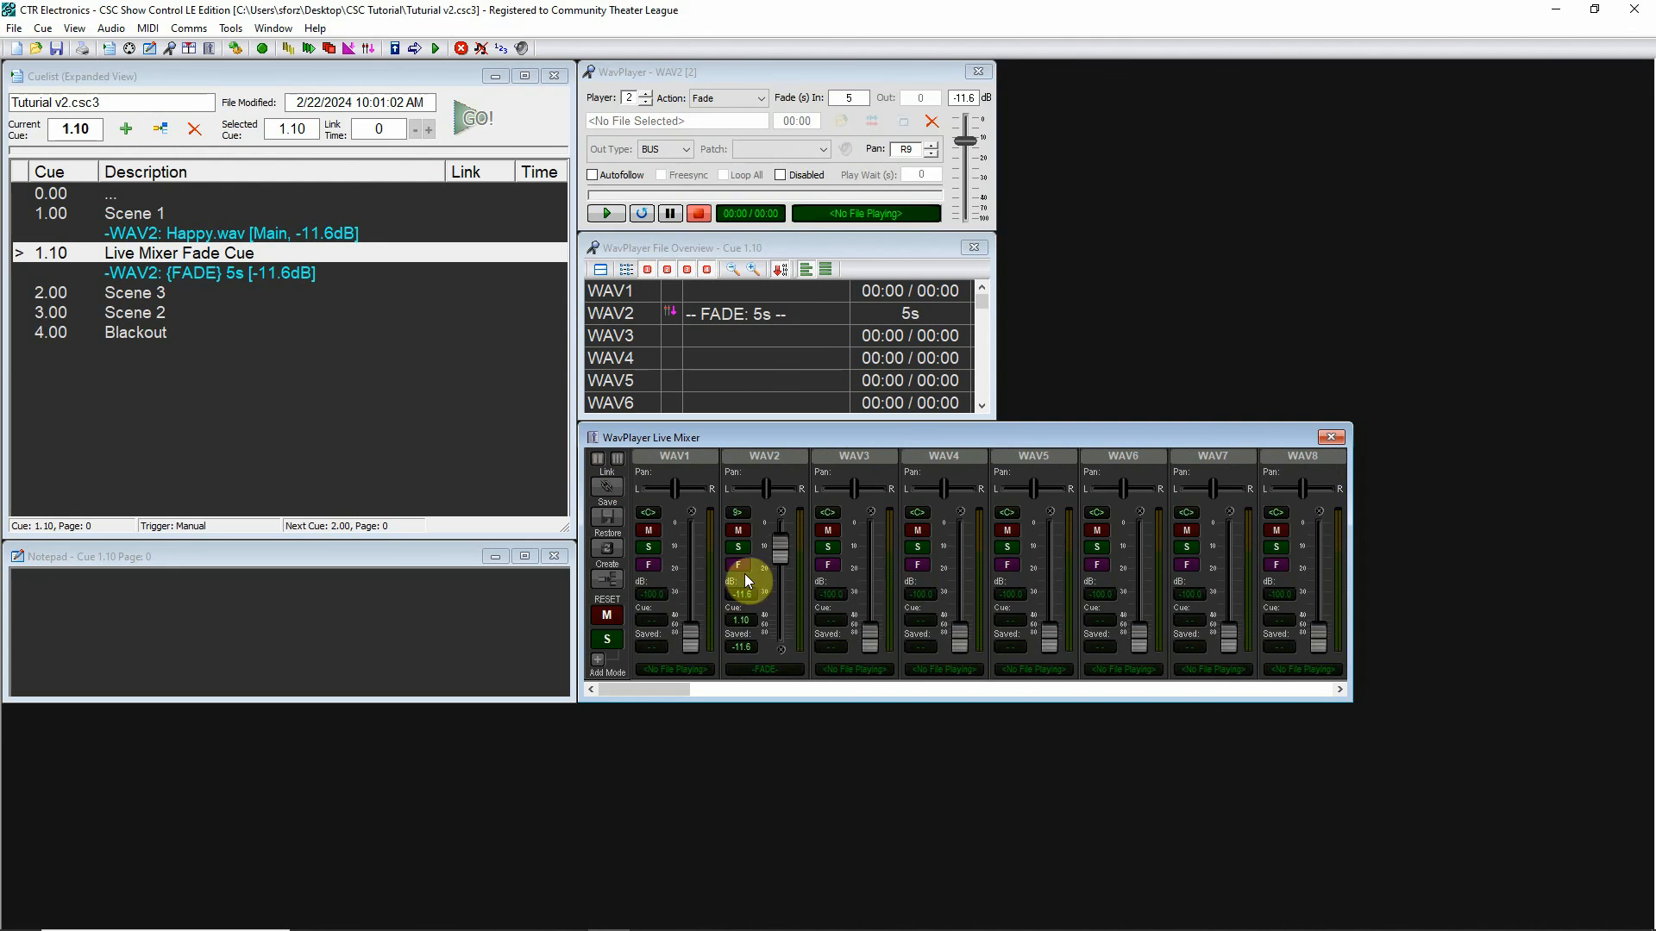
pyautogui.click(617, 459)
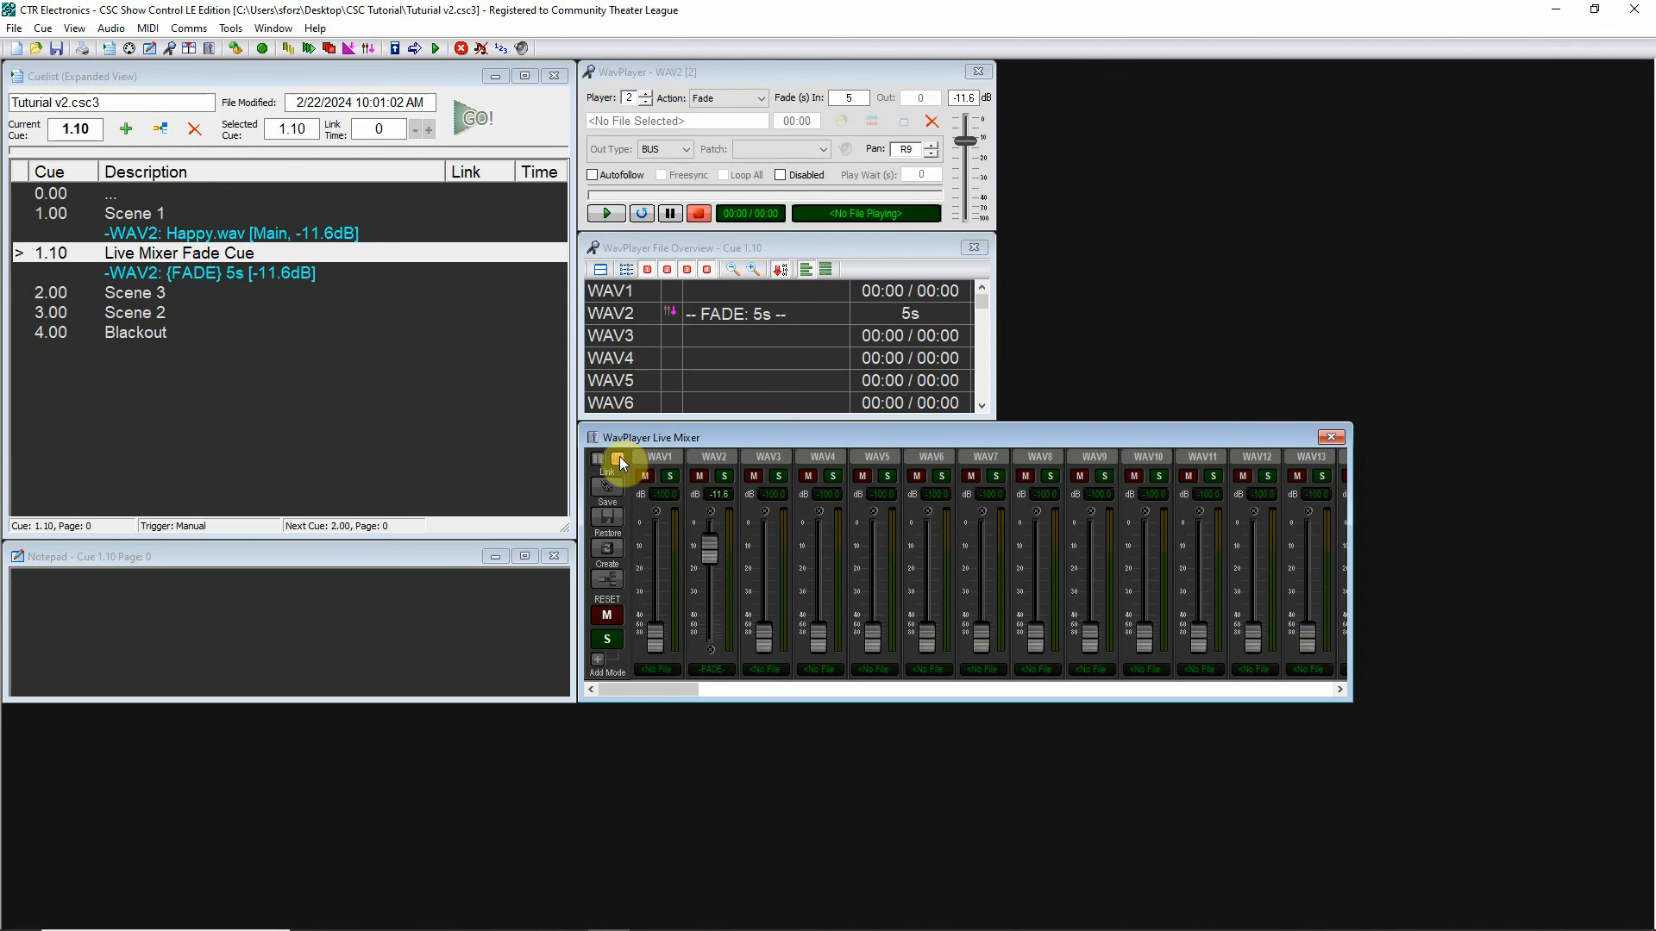